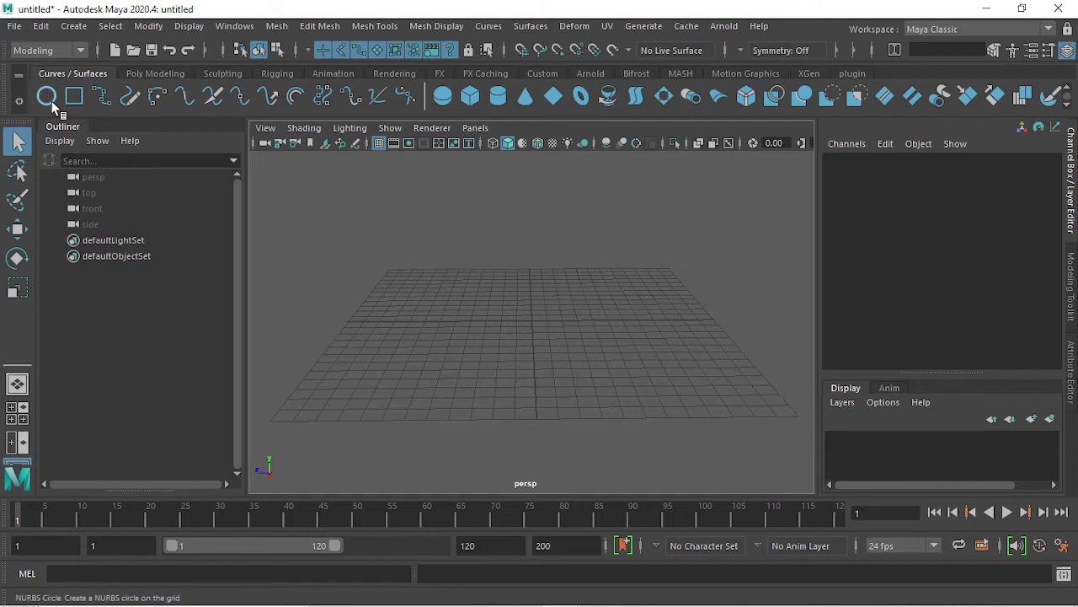
Create a NURBS circle at the origin and scale it to 5 on X, Y and Z.
click(51, 102)
key(r)
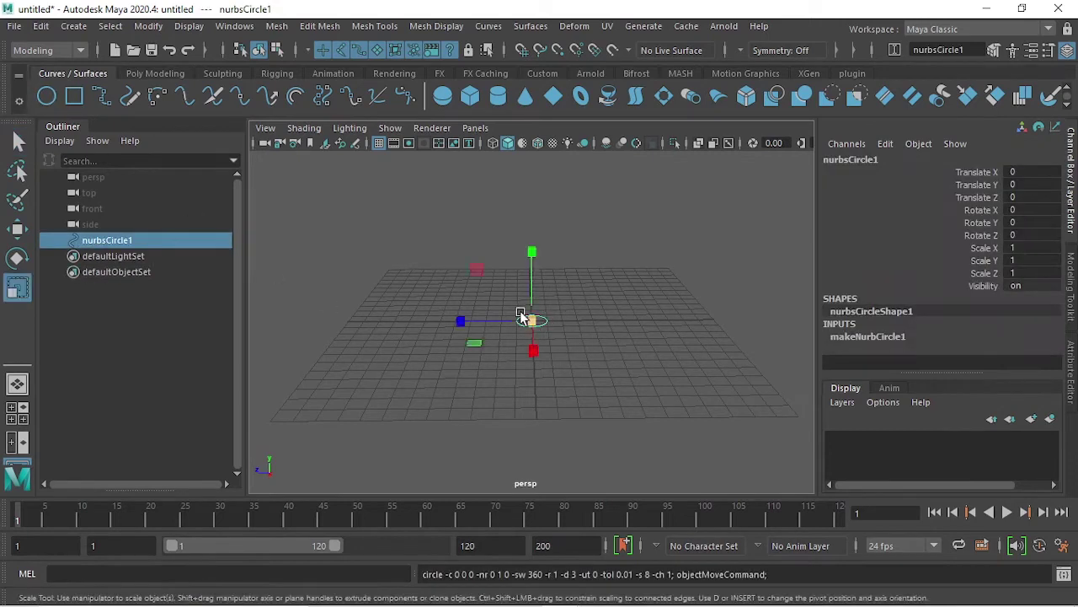
mouse_move(537, 322)
mouse_down()
mouse_move(584, 321)
mouse_move(575, 384)
mouse_move(582, 354)
mouse_up()
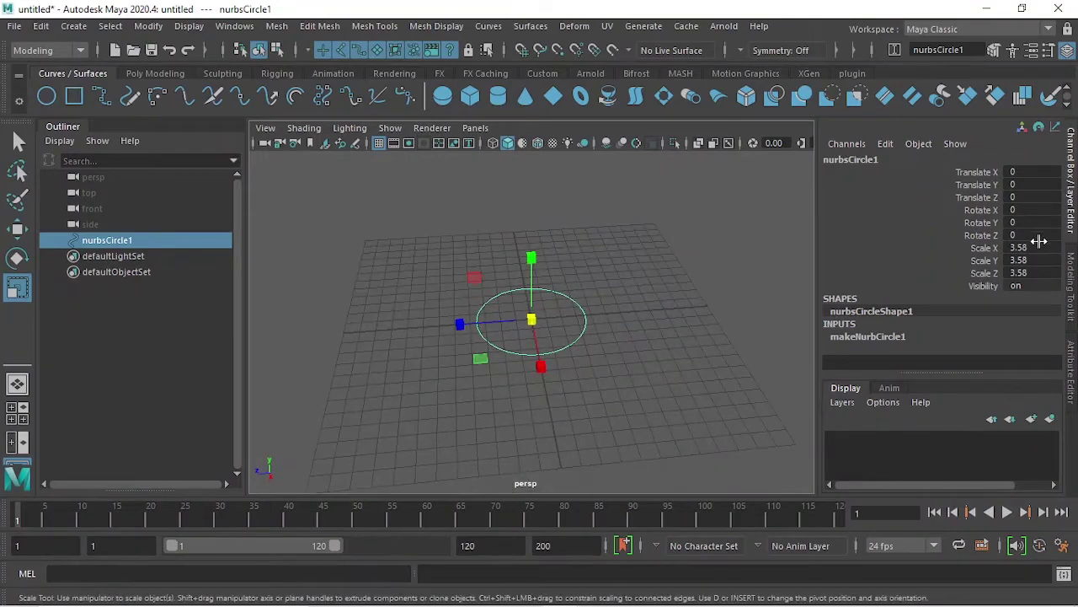
drag(1033, 248, 1038, 273)
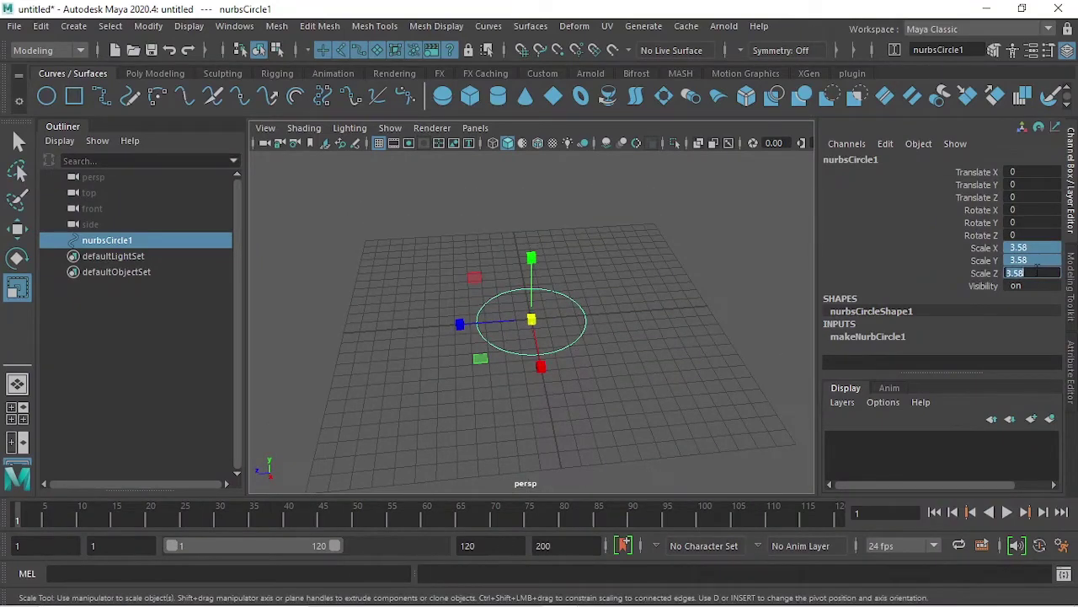
text(5)
key(Return)
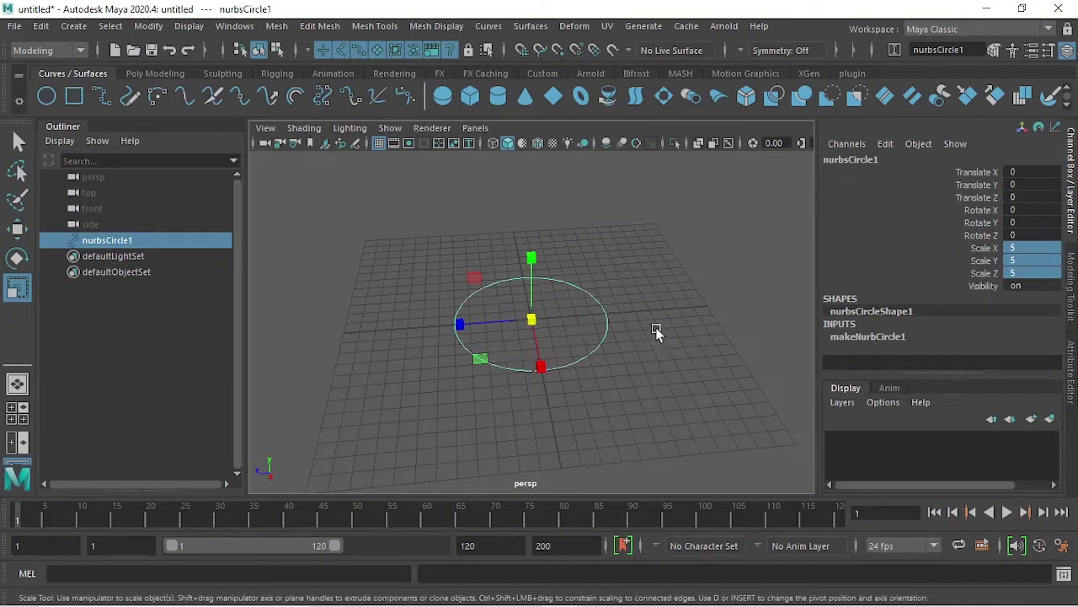
Switch the viewport to the side view to see the circle edge-on.
alt+drag(655, 327, 641, 294)
key(space)
click(639, 294)
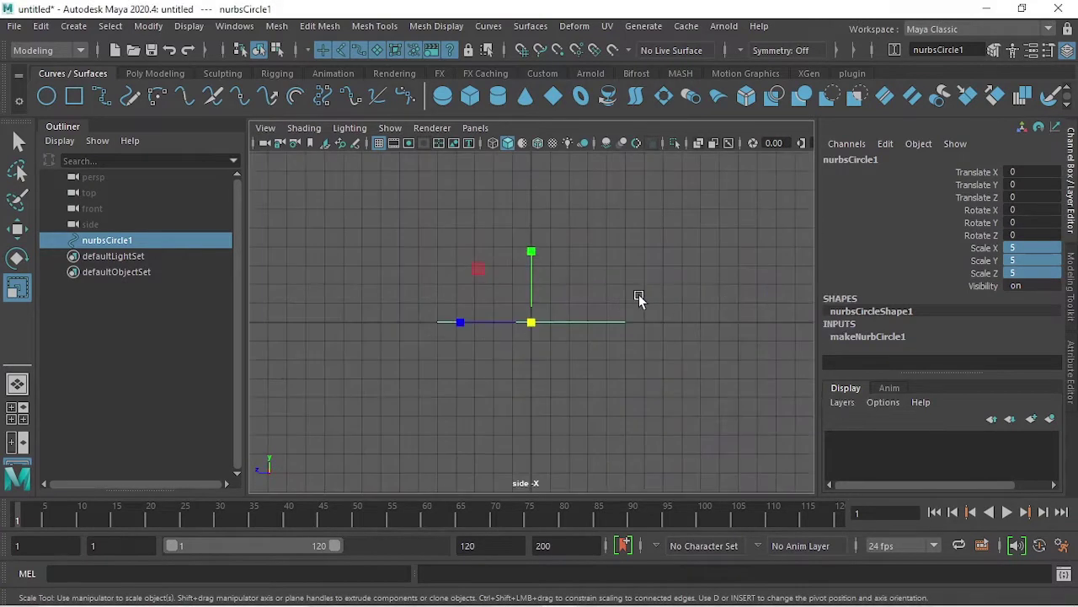
click(74, 26)
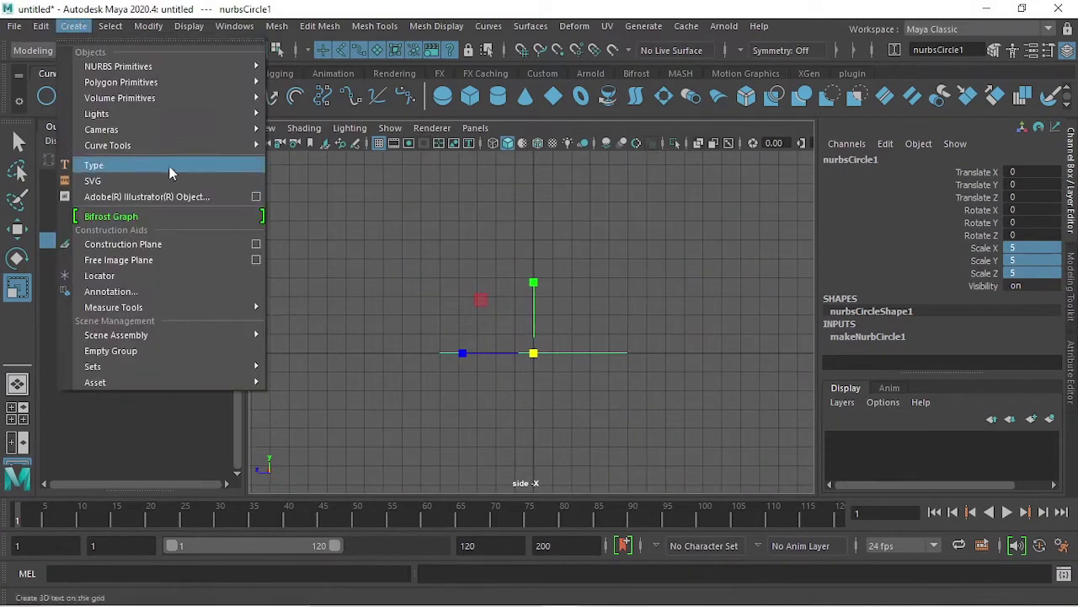
mouse_move(108, 145)
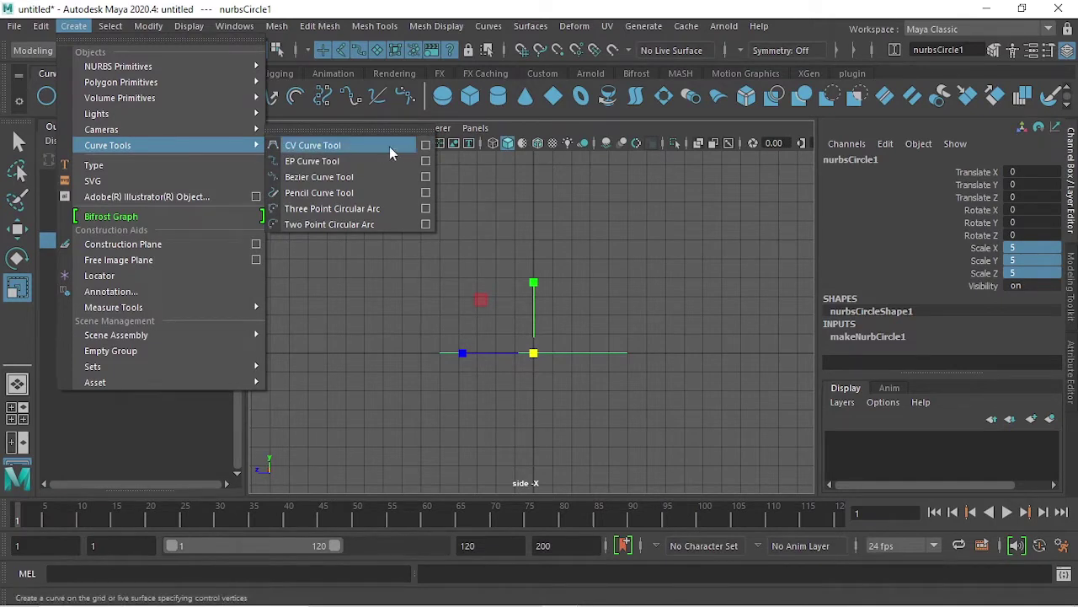
Draw a grid-snapped vertical CV curve ending at the circle's centre.
click(390, 146)
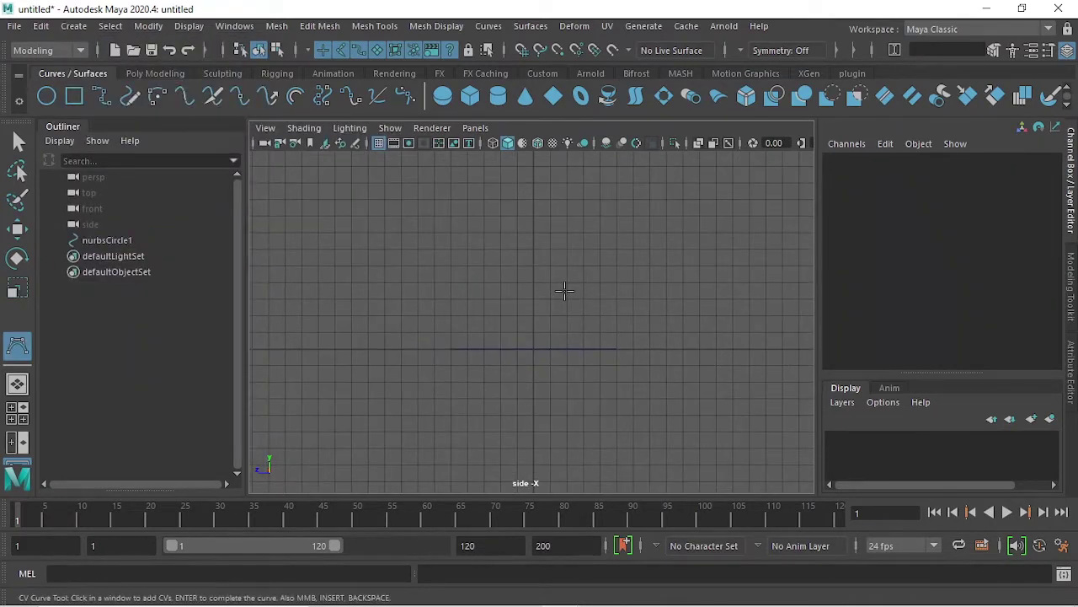
key(x)
click(533, 169)
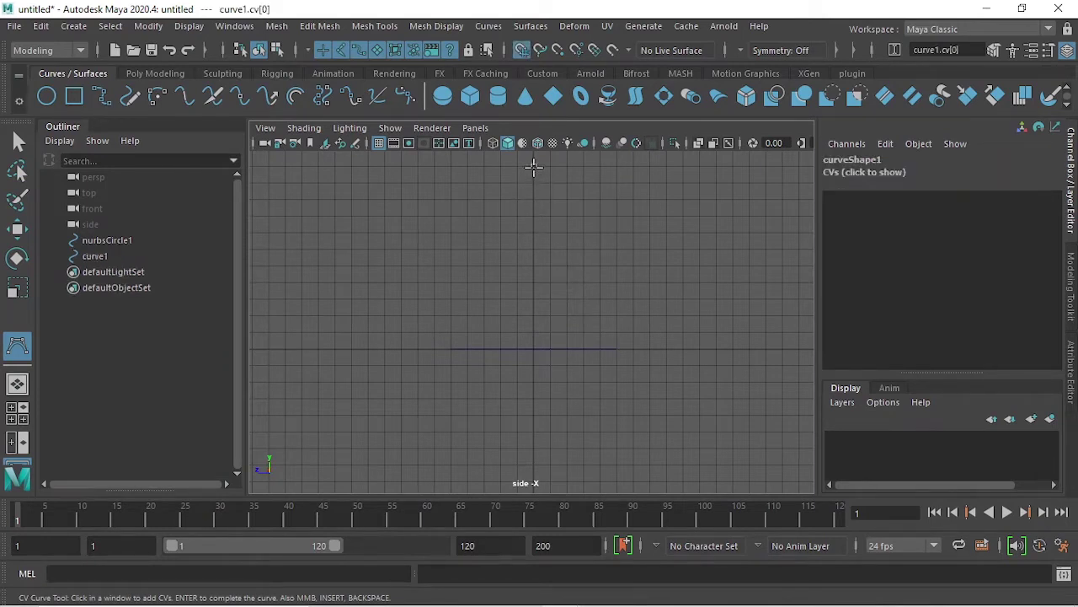
click(533, 216)
click(533, 266)
click(533, 316)
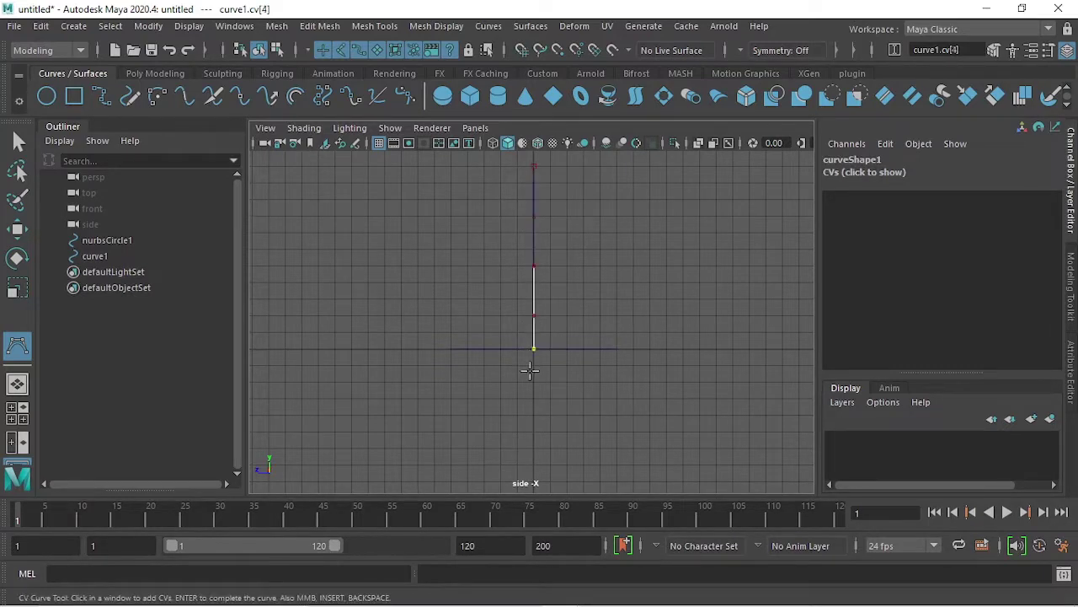
key(Return)
Switch the viewport back to the perspective camera.
key(r)
key(space)
click(709, 177)
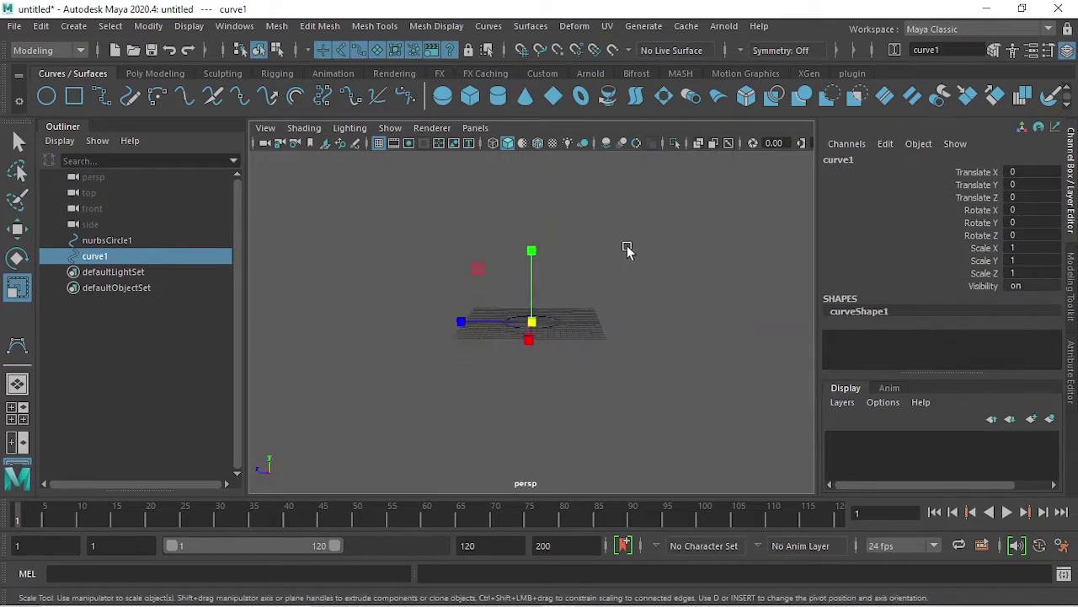
Select the NURBS circle, then add the vertical curve to the selection.
click(627, 274)
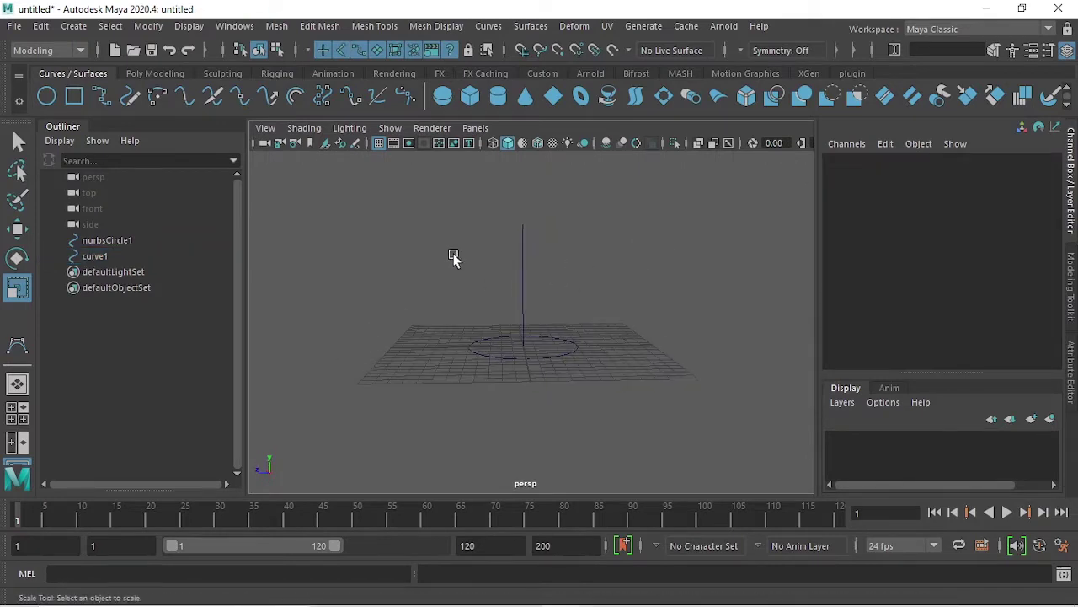
drag(636, 313, 566, 413)
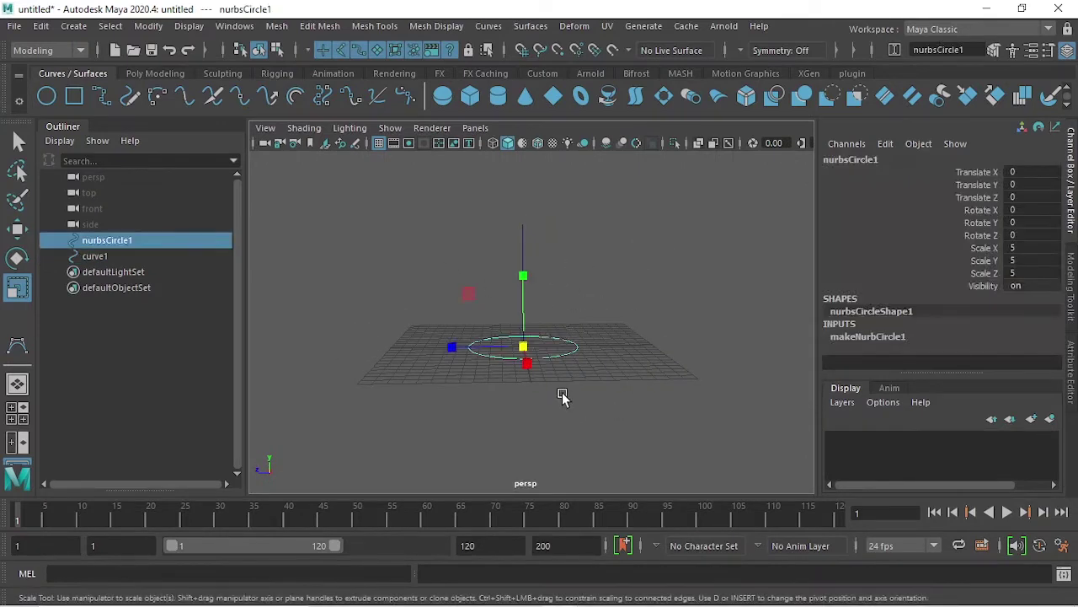
mouse_move(434, 233)
shift+mouse_down()
mouse_move(624, 261)
mouse_move(620, 332)
shift+mouse_up()
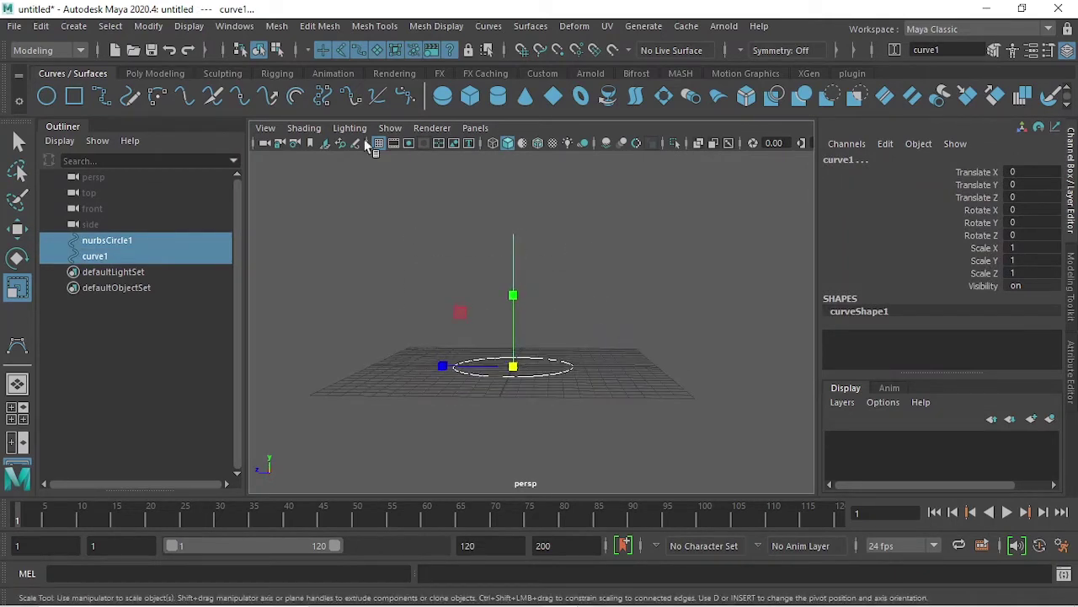
Extrude the circle along the curve as a Tube at path, using reset defaults.
click(532, 28)
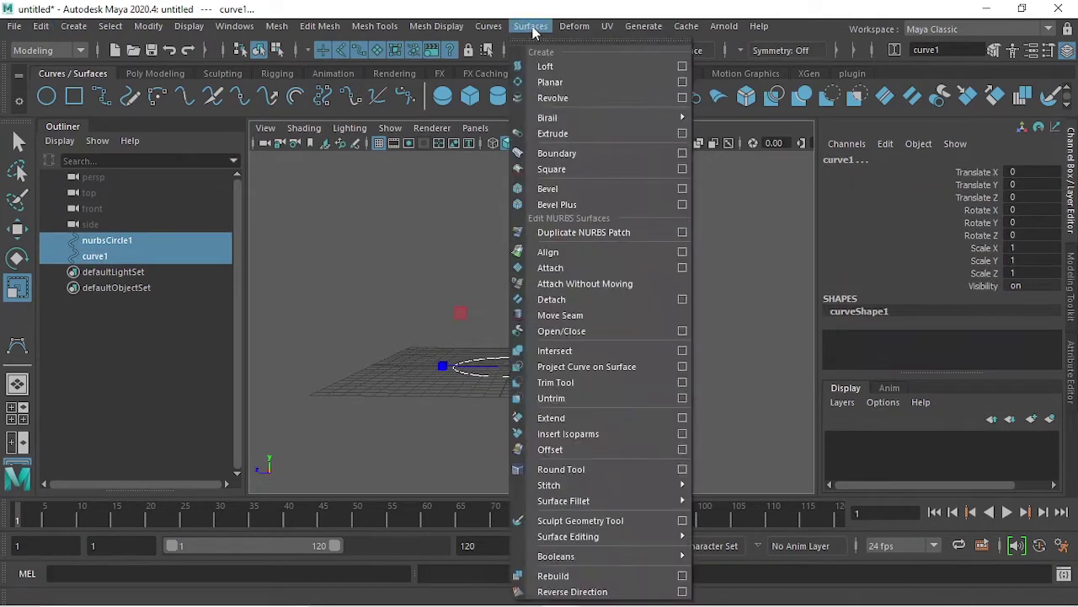
click(682, 133)
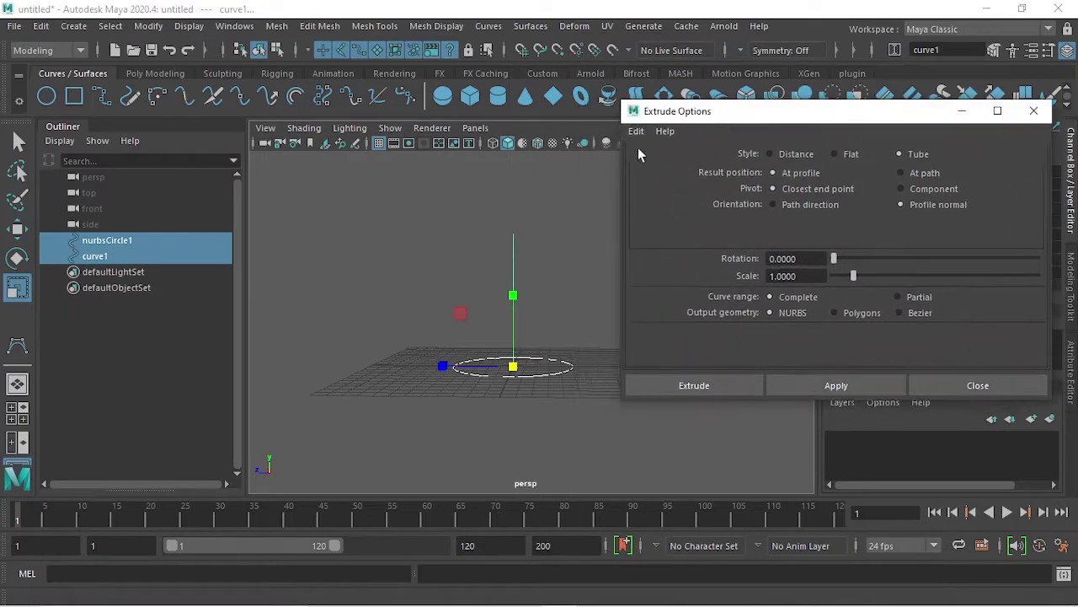
click(636, 131)
click(674, 161)
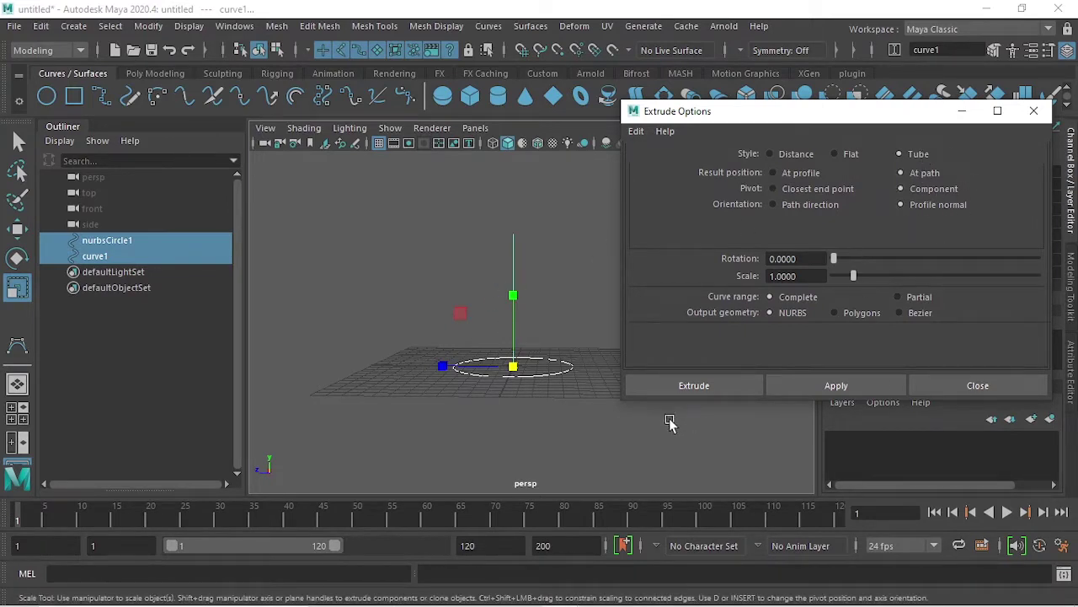
click(736, 385)
mouse_move(573, 334)
alt+mouse_down()
mouse_move(580, 421)
mouse_move(599, 301)
mouse_move(595, 332)
mouse_move(534, 315)
mouse_move(580, 327)
mouse_move(570, 365)
mouse_move(567, 333)
alt+mouse_up()
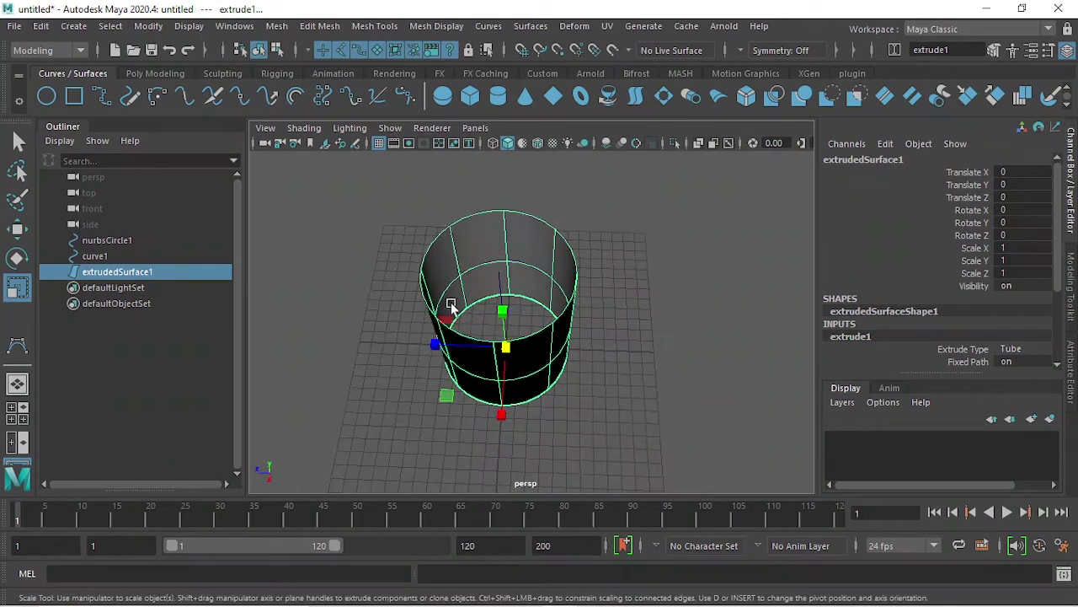
Turn on Two Sided Lighting so the tube's interior is lit.
mouse_move(512, 289)
alt+mouse_down()
mouse_move(511, 320)
mouse_move(493, 289)
mouse_move(524, 261)
mouse_move(561, 287)
alt+mouse_up()
click(349, 128)
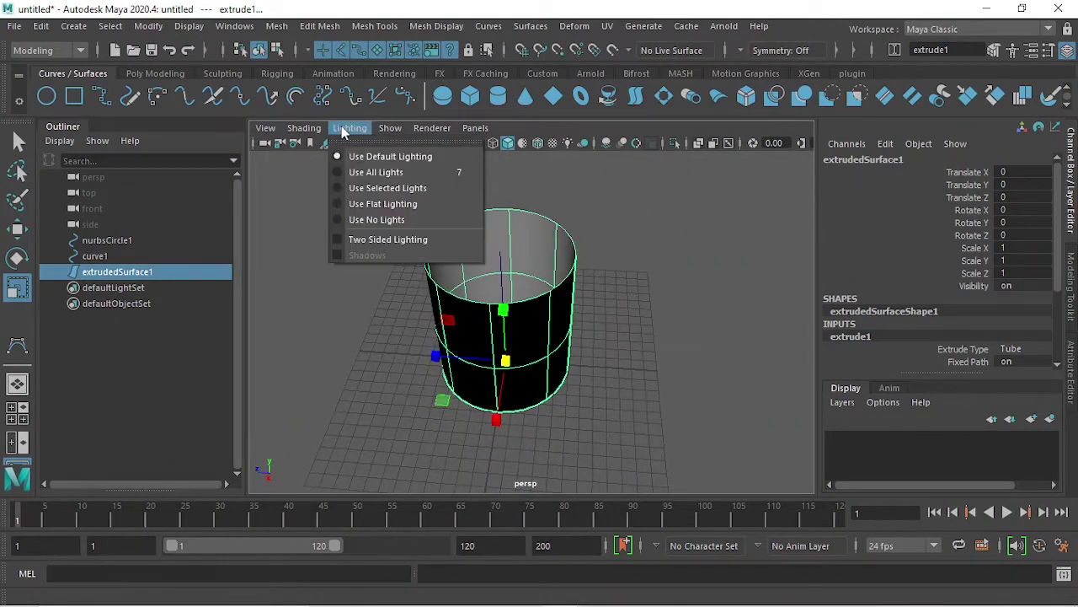
click(405, 240)
mouse_move(405, 240)
alt+mouse_down()
mouse_move(469, 253)
mouse_move(595, 315)
mouse_move(551, 313)
mouse_move(560, 283)
mouse_move(618, 337)
mouse_move(618, 326)
alt+mouse_up()
Select the tube, switch it to isoparm selection, and undo an accidental change.
click(595, 315)
click(559, 283)
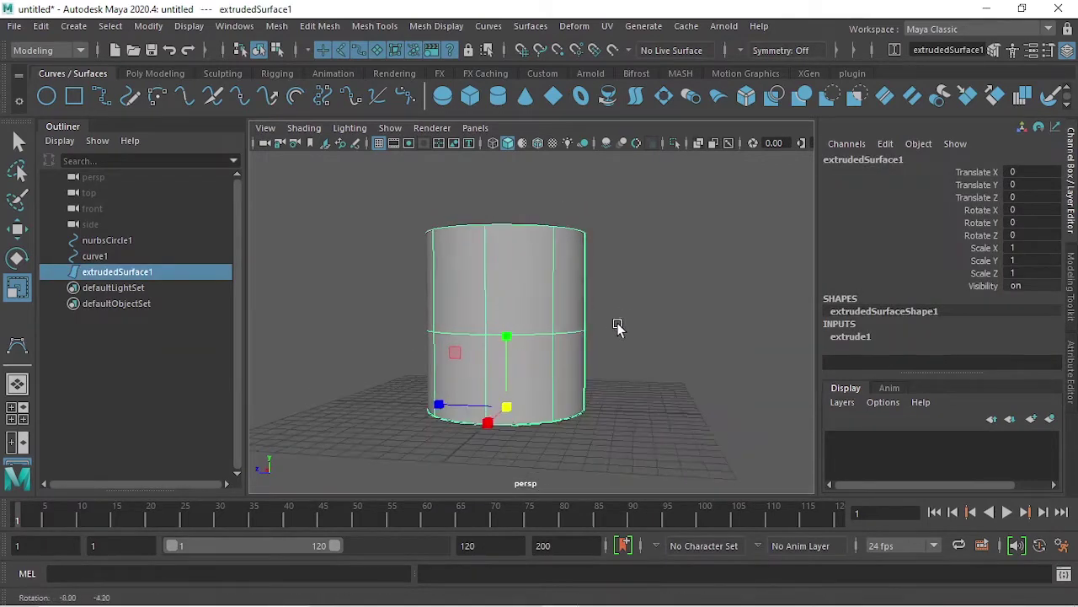
right_click(541, 342)
click(537, 144)
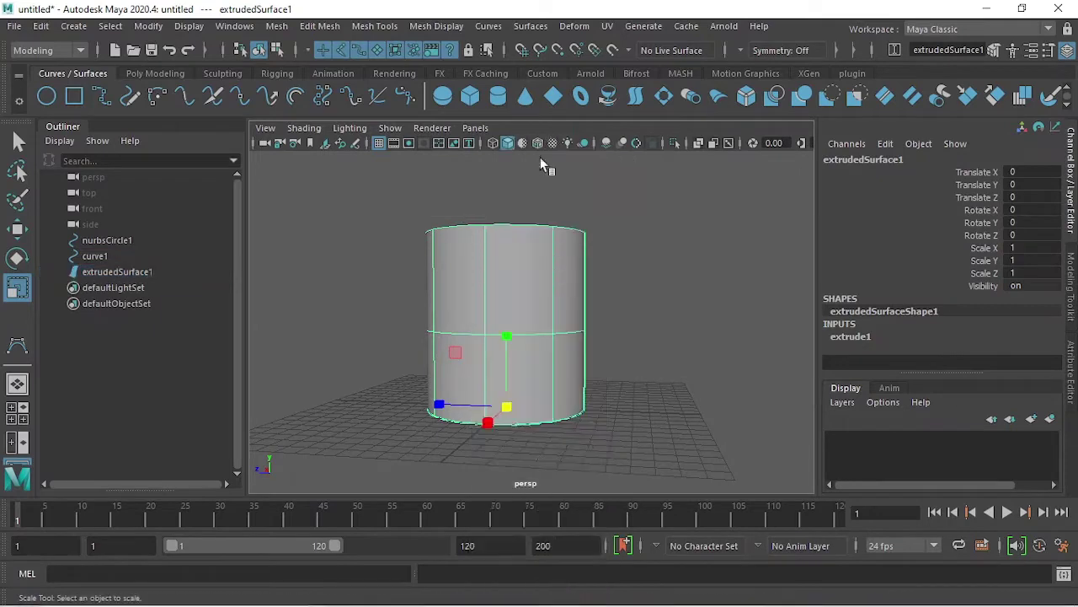
shift+right_drag(522, 338, 520, 337)
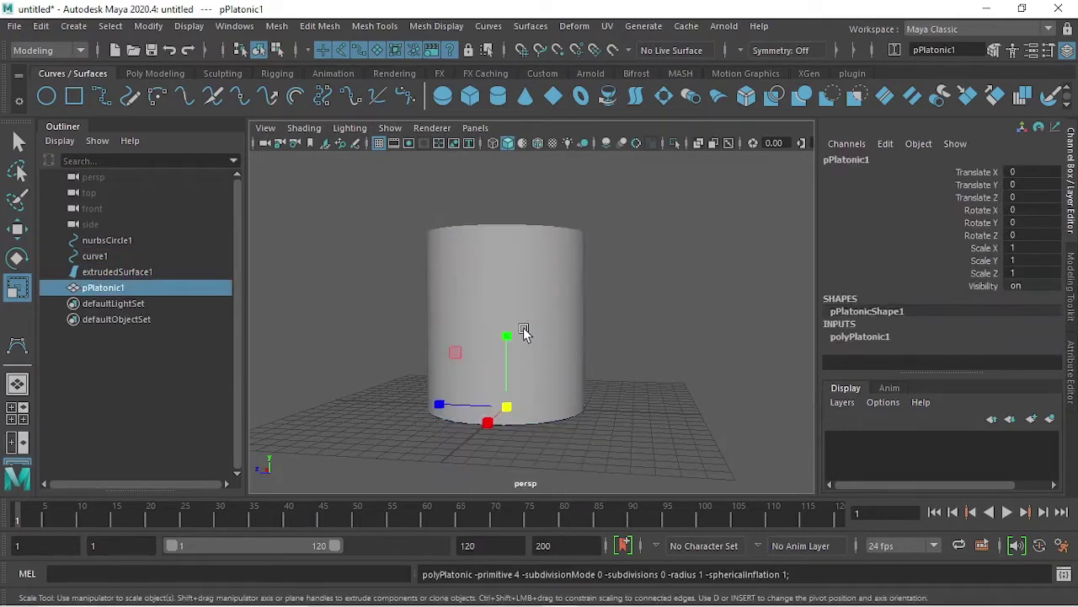
key(ctrl+z)
Insert a new horizontal isoparm near the top of the tube.
right_click(533, 337)
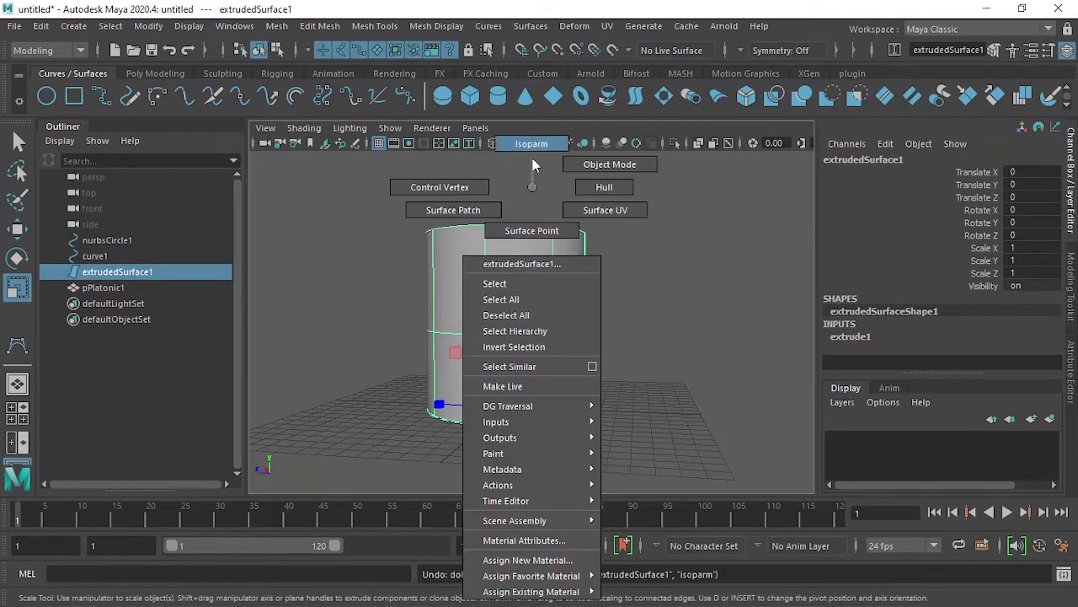
click(532, 144)
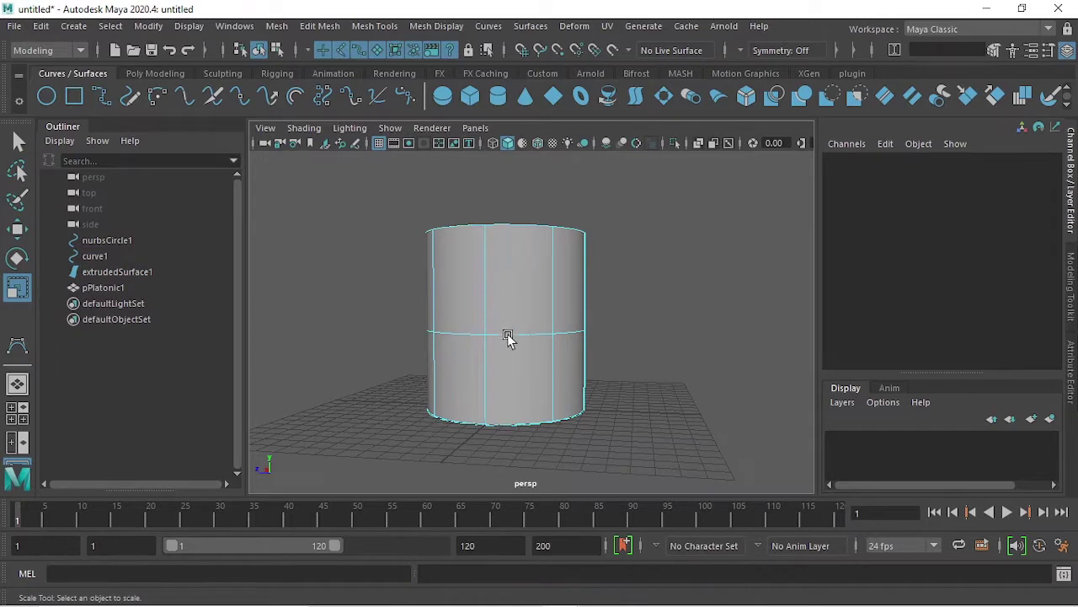
drag(509, 335, 528, 274)
click(527, 275)
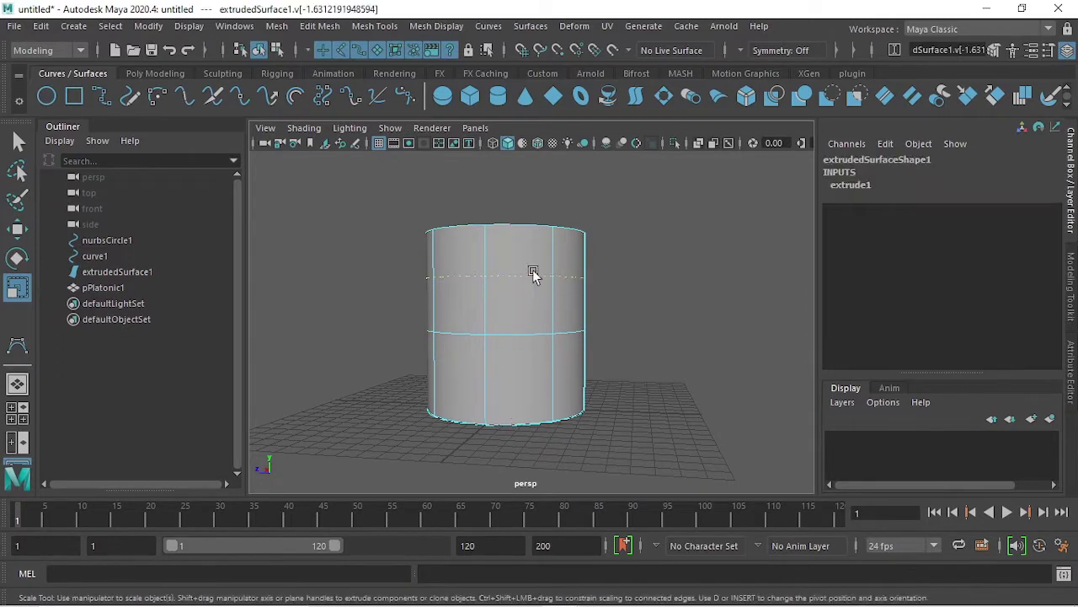
click(531, 25)
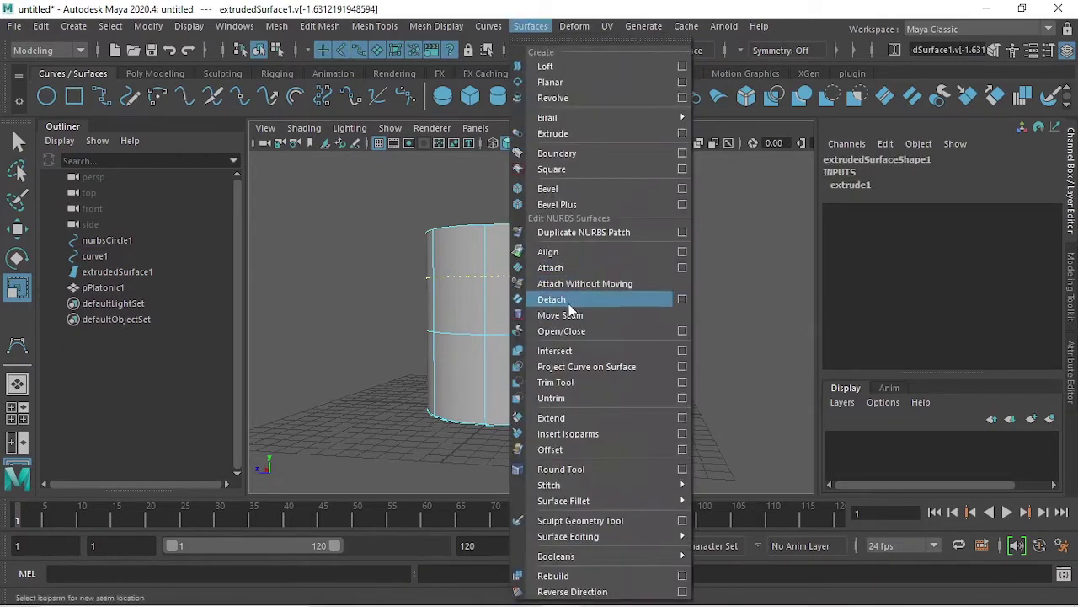
click(602, 433)
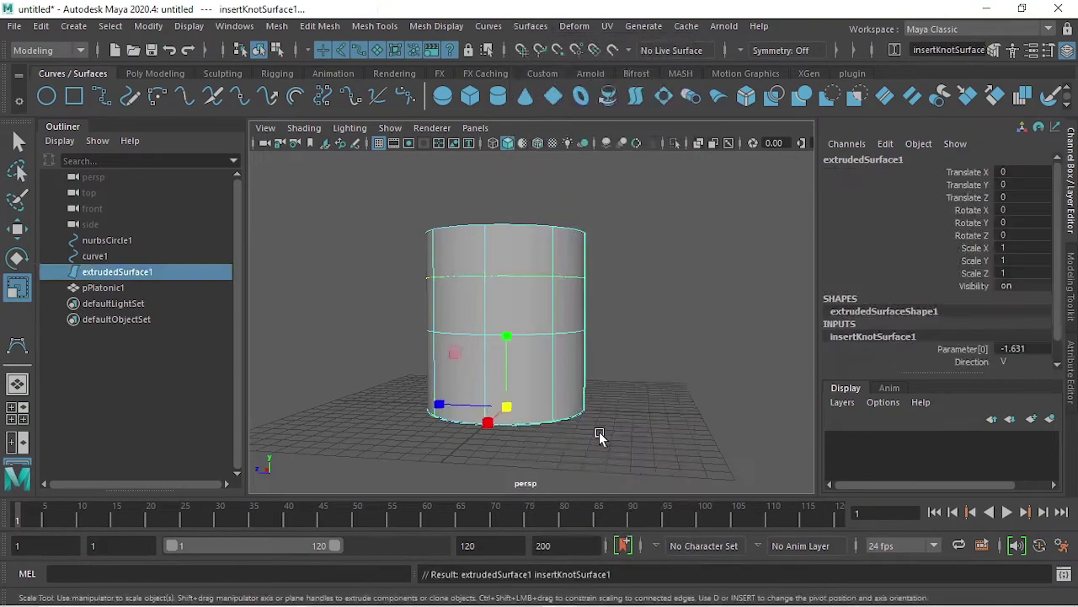
Insert a second horizontal isoparm near the tube's bottom.
right_drag(527, 345, 531, 337)
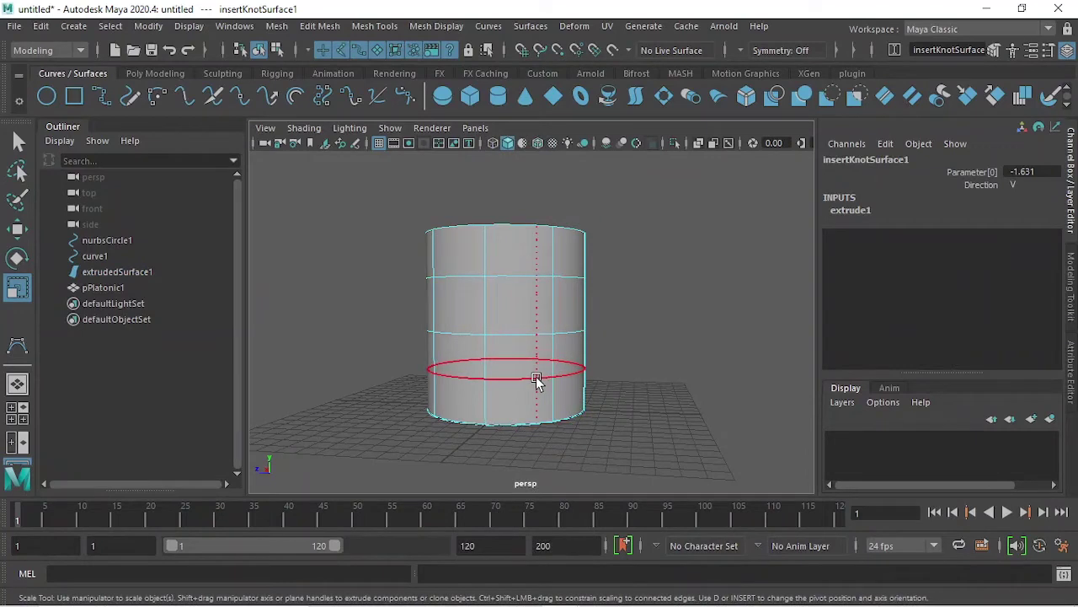
click(543, 390)
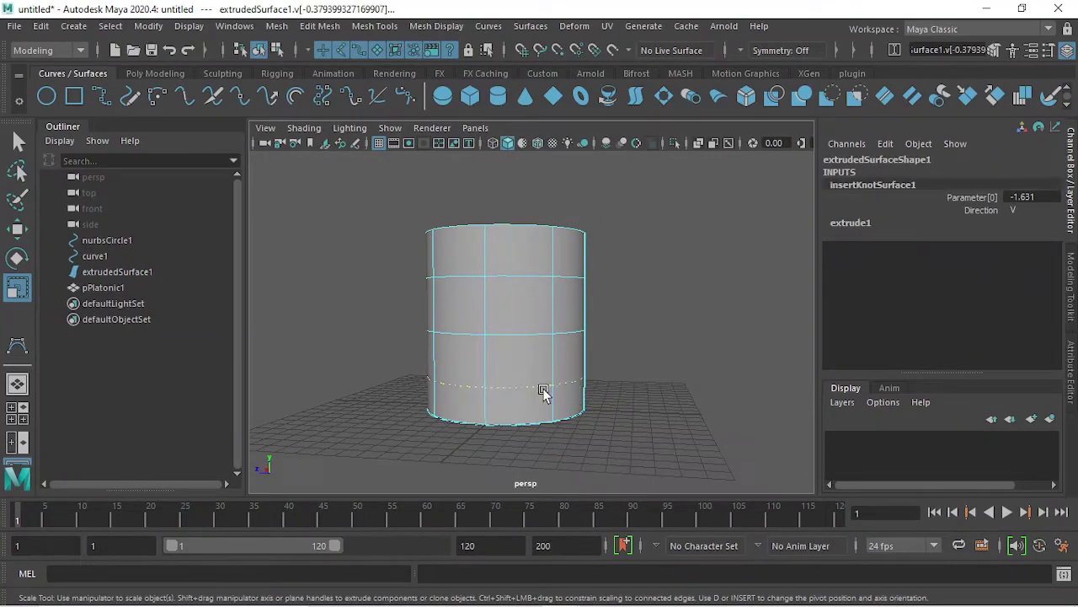
click(531, 26)
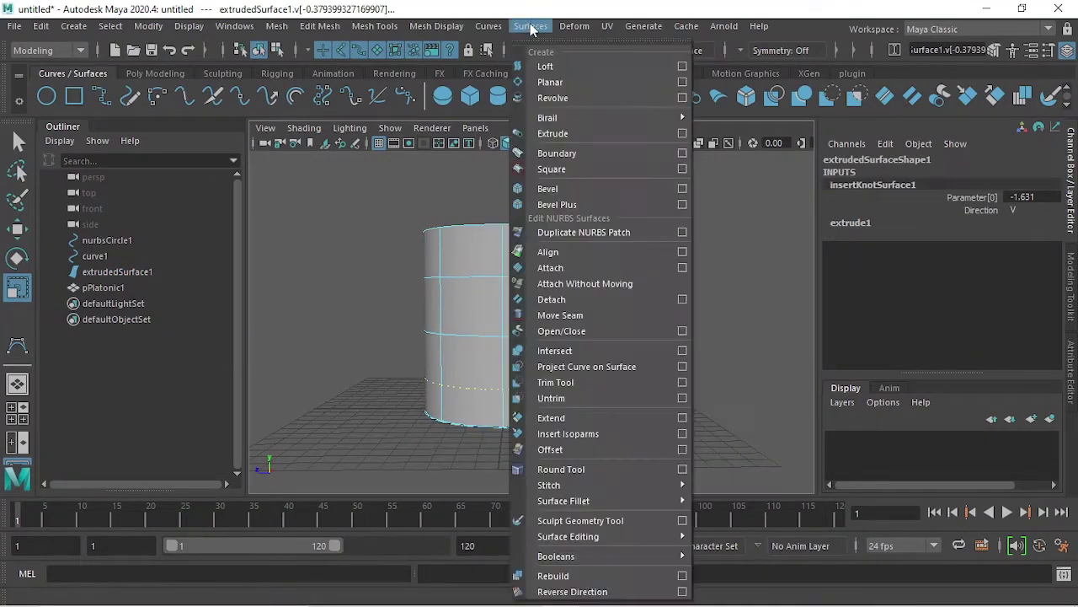
click(585, 440)
mouse_move(573, 335)
alt+mouse_down()
mouse_move(585, 482)
mouse_move(568, 443)
mouse_move(573, 344)
alt+mouse_up()
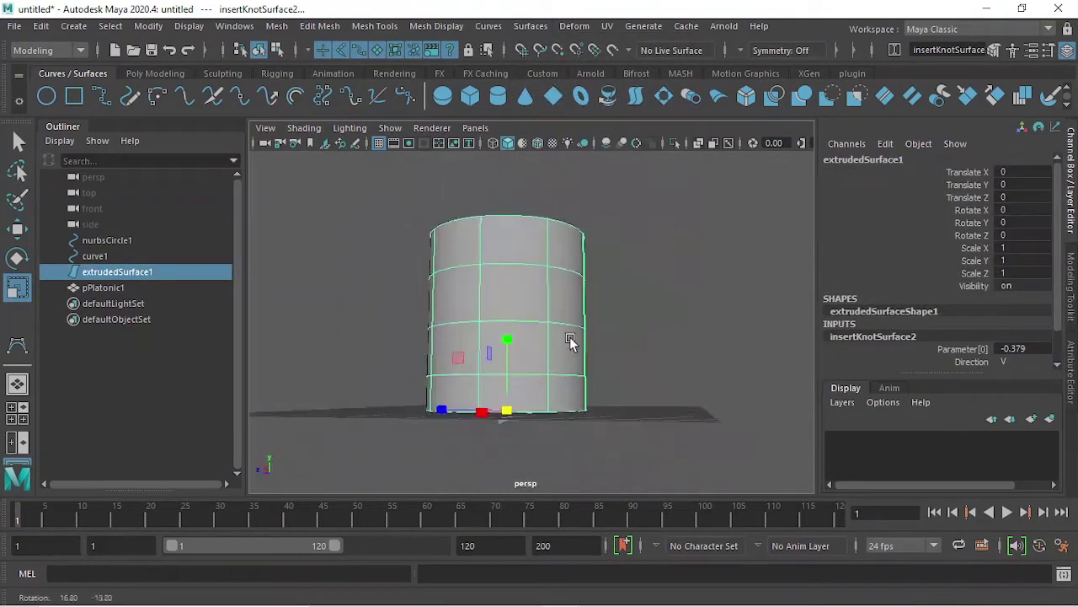
Delete the stray pPlatonic1 object inside the cylinder.
click(651, 307)
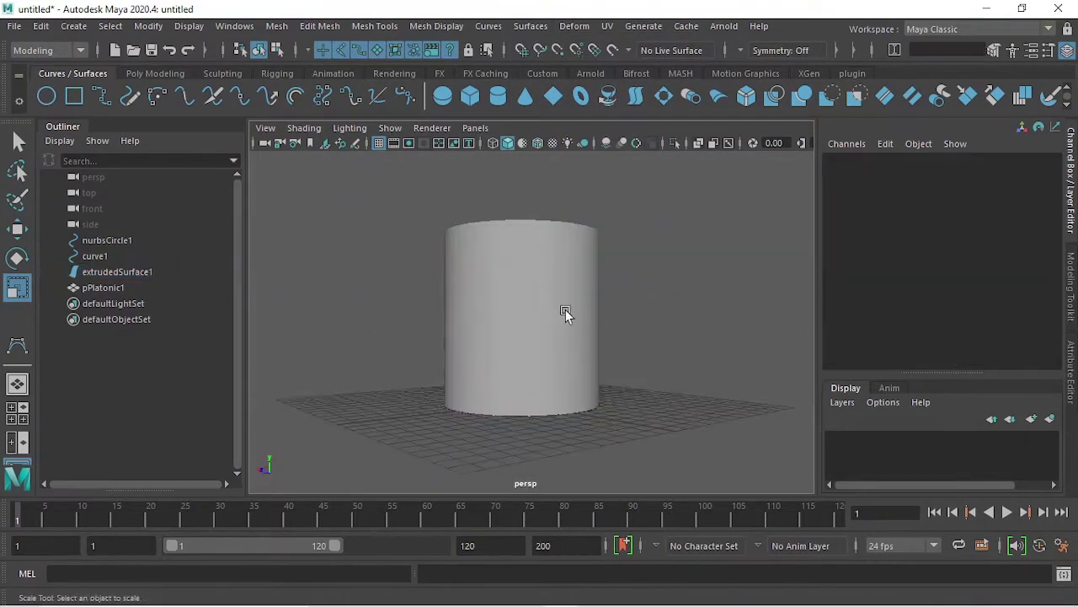
right_drag(541, 186, 632, 139)
alt+drag(616, 243, 570, 190)
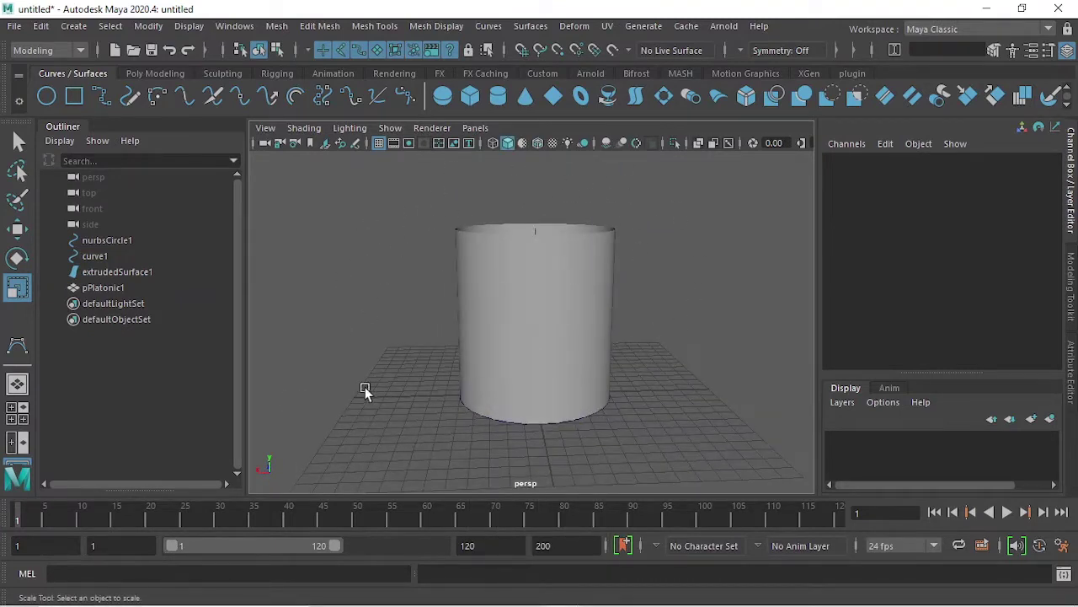
mouse_move(433, 332)
alt+mouse_down()
mouse_move(561, 380)
mouse_move(564, 347)
mouse_move(643, 284)
mouse_move(616, 272)
mouse_move(618, 243)
mouse_move(590, 272)
mouse_move(566, 332)
alt+mouse_up()
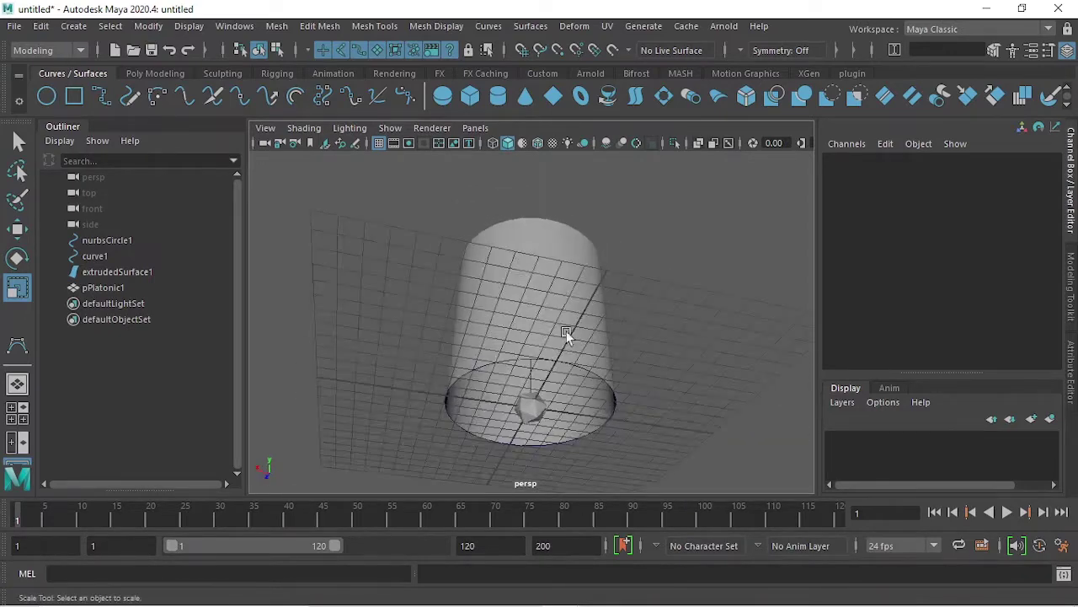
click(524, 420)
key(Delete)
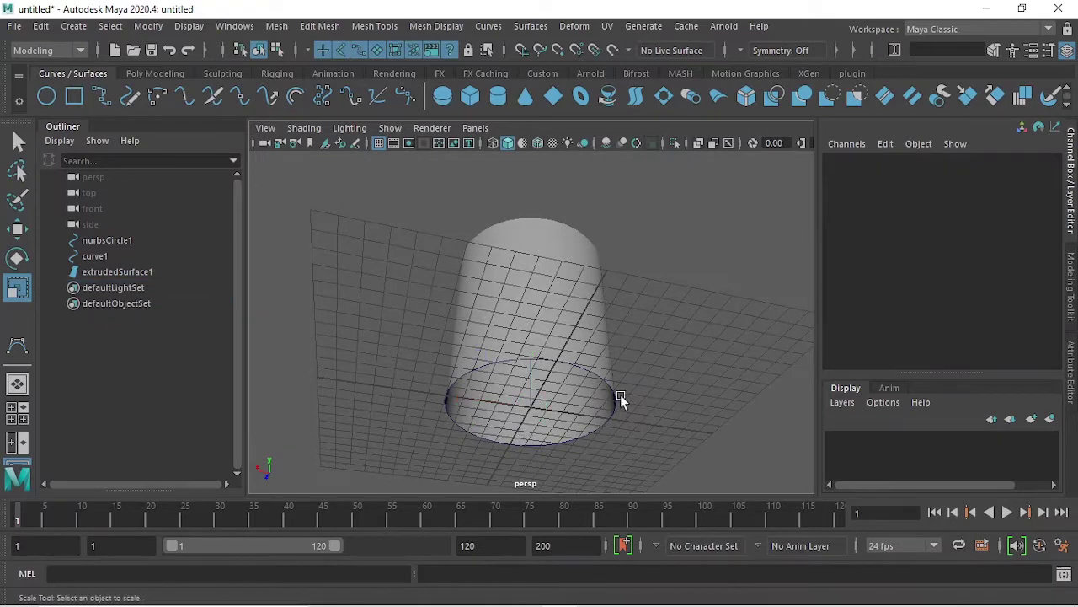
Select extrudedSurface1 and show its shape attributes in the Attribute Editor.
alt+drag(621, 399, 595, 410)
click(588, 314)
alt+drag(633, 315, 595, 241)
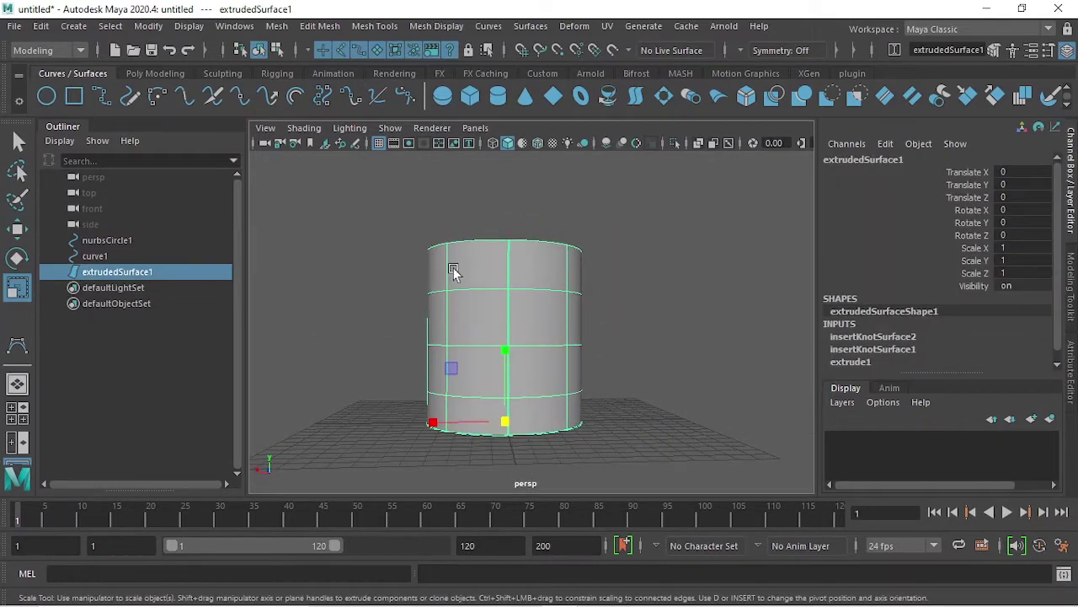
alt+drag(450, 270, 588, 305)
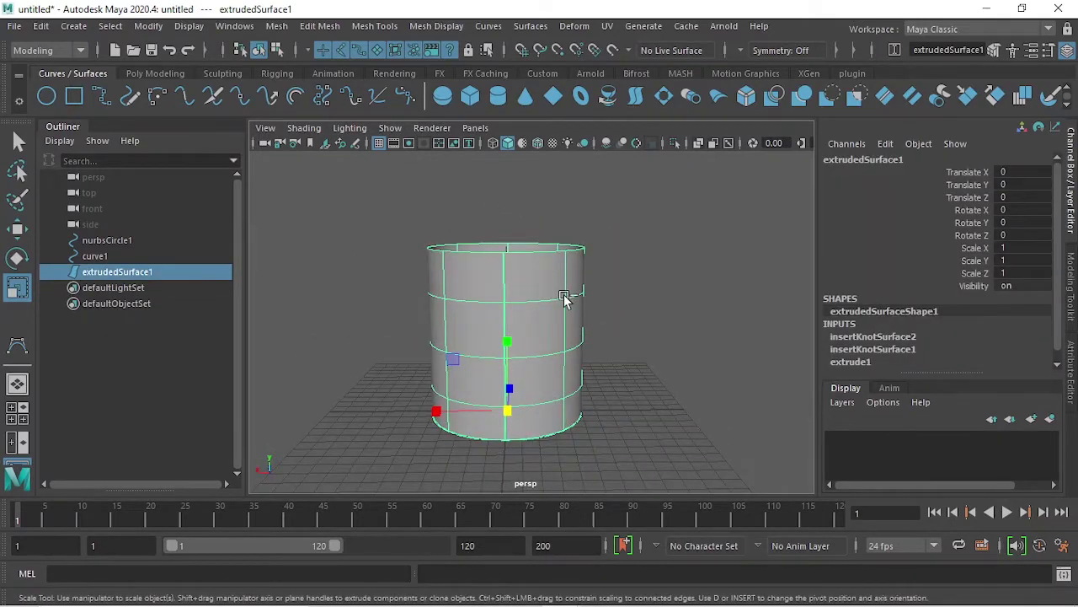
key(ctrl+a)
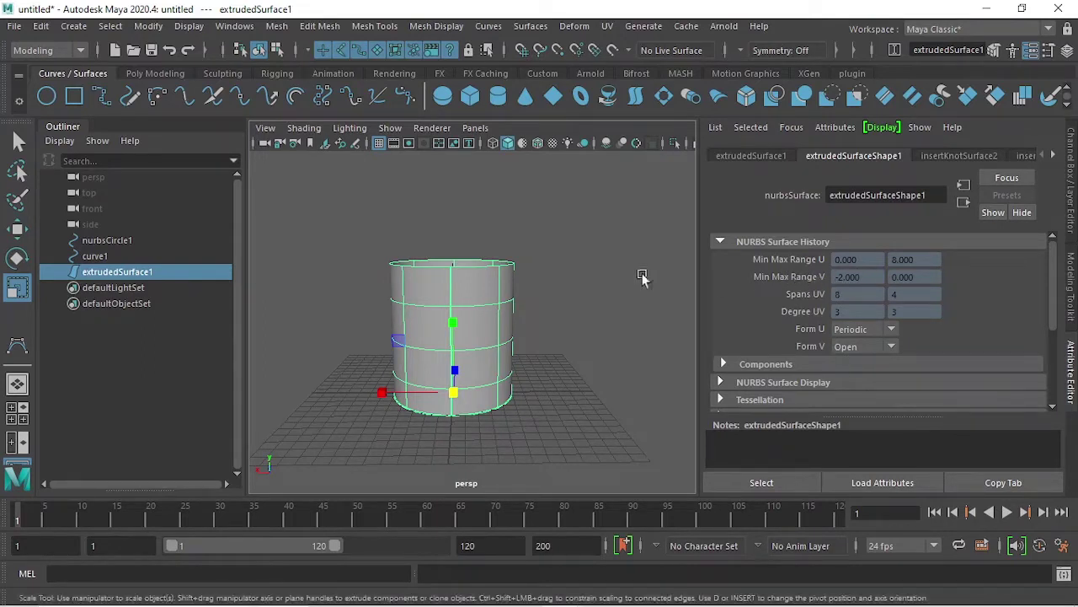
Display the cylinder smooth-shaded and reselect it for the Surfaces rebuild command.
key(5)
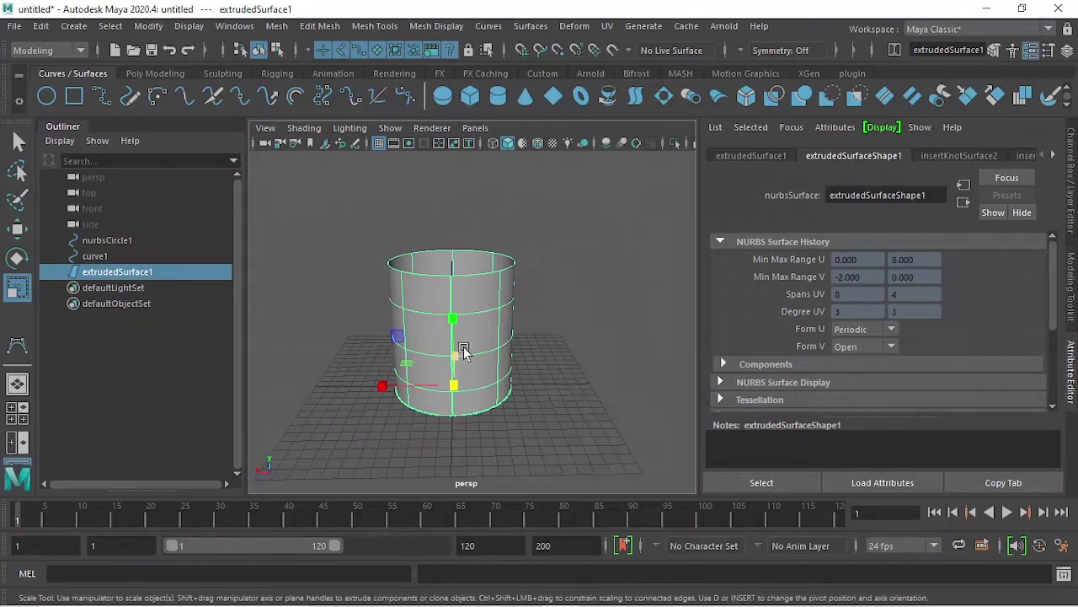
mouse_move(530, 280)
alt+mouse_down()
mouse_move(540, 310)
mouse_move(542, 279)
alt+mouse_up()
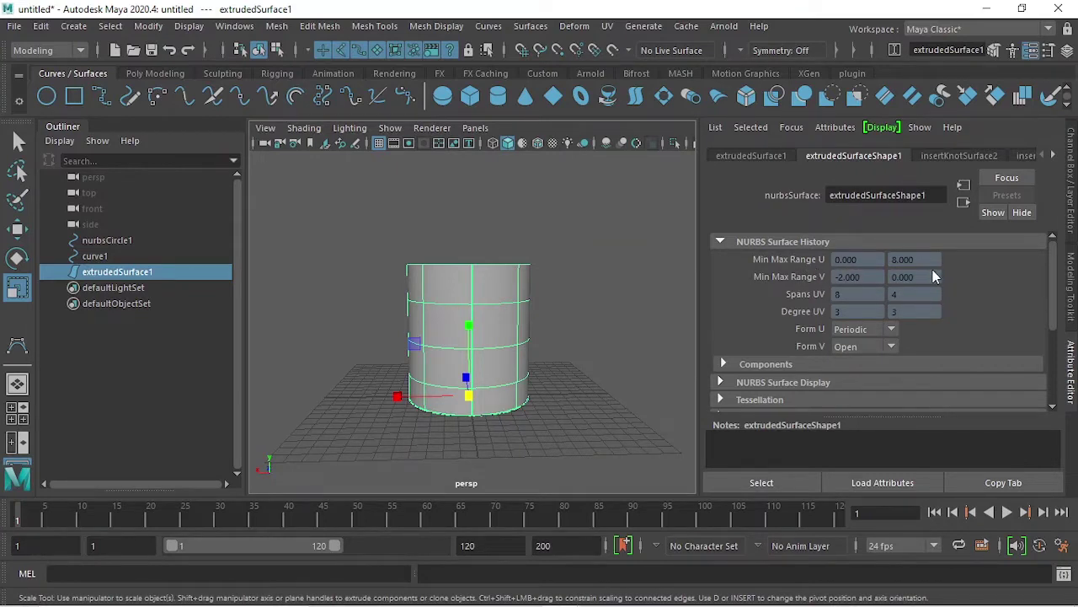
click(631, 313)
click(526, 289)
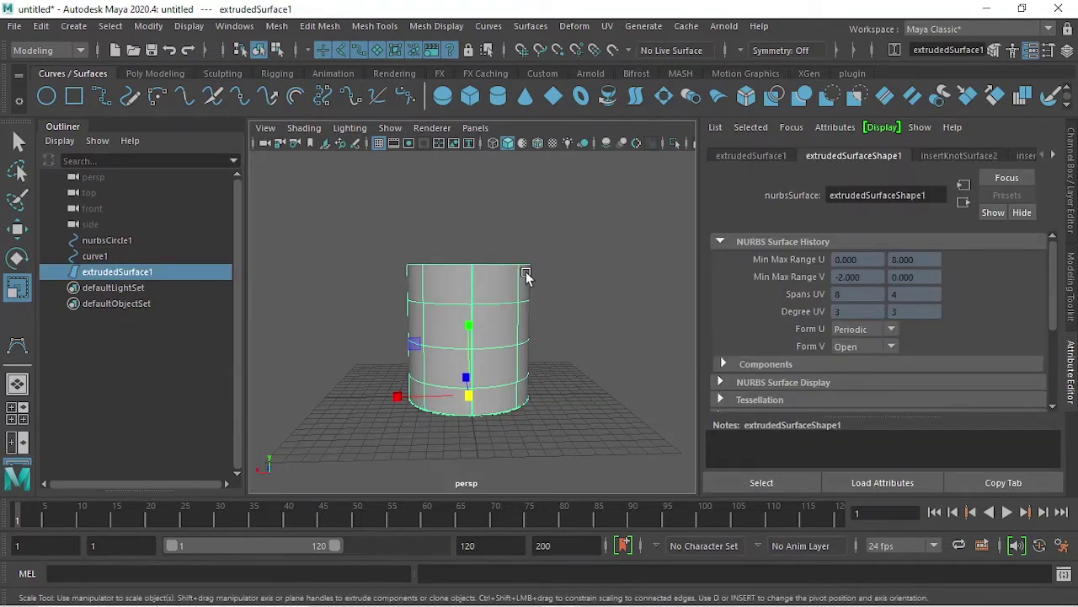
click(530, 26)
Rebuild extrudedSurface1 with Keep CVs enabled.
click(683, 577)
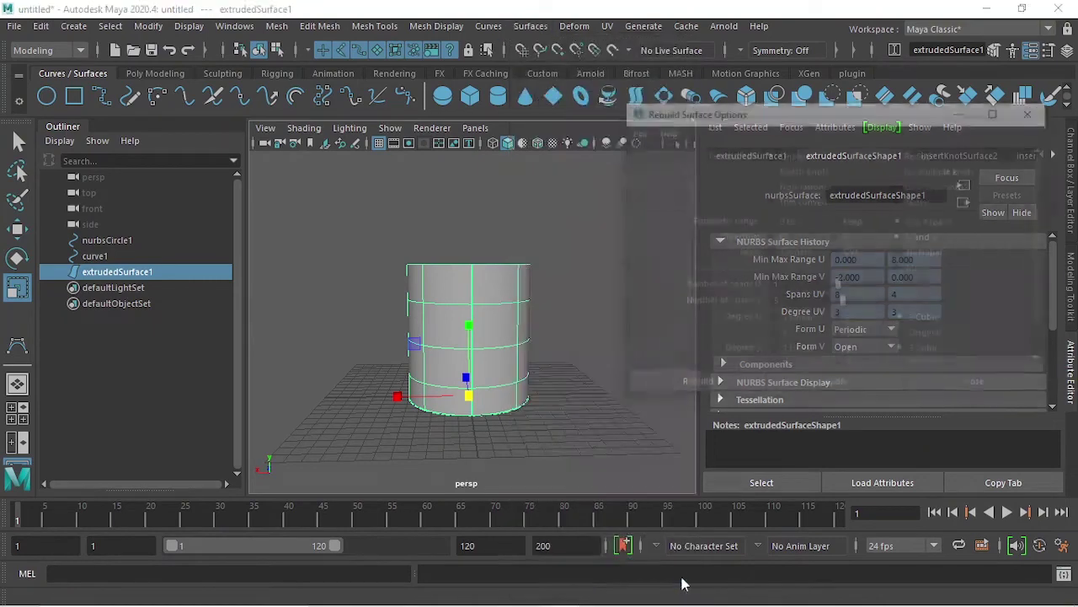
drag(794, 123, 674, 102)
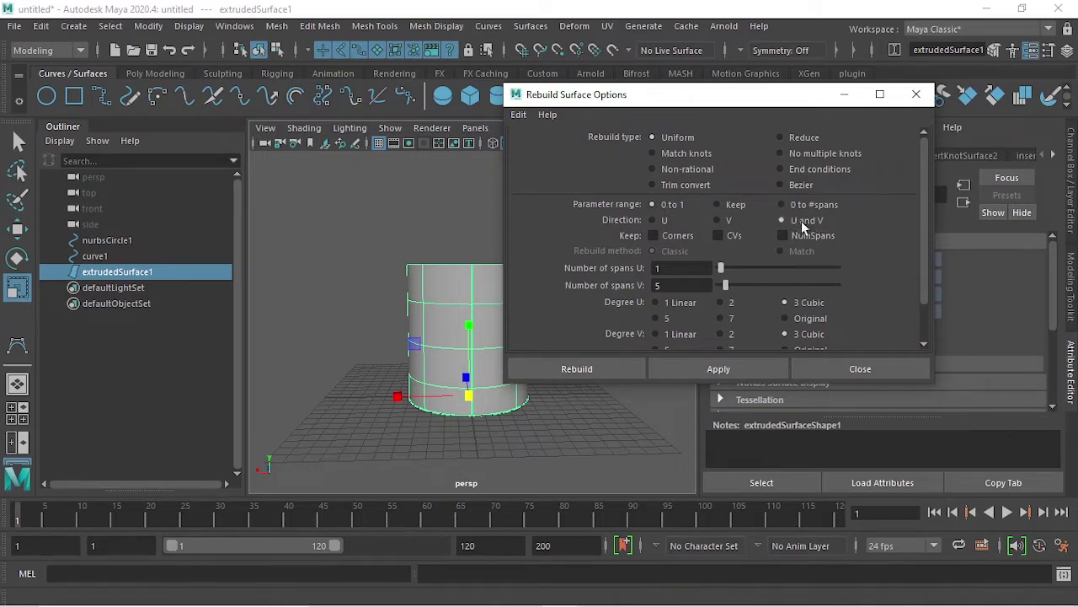
click(732, 237)
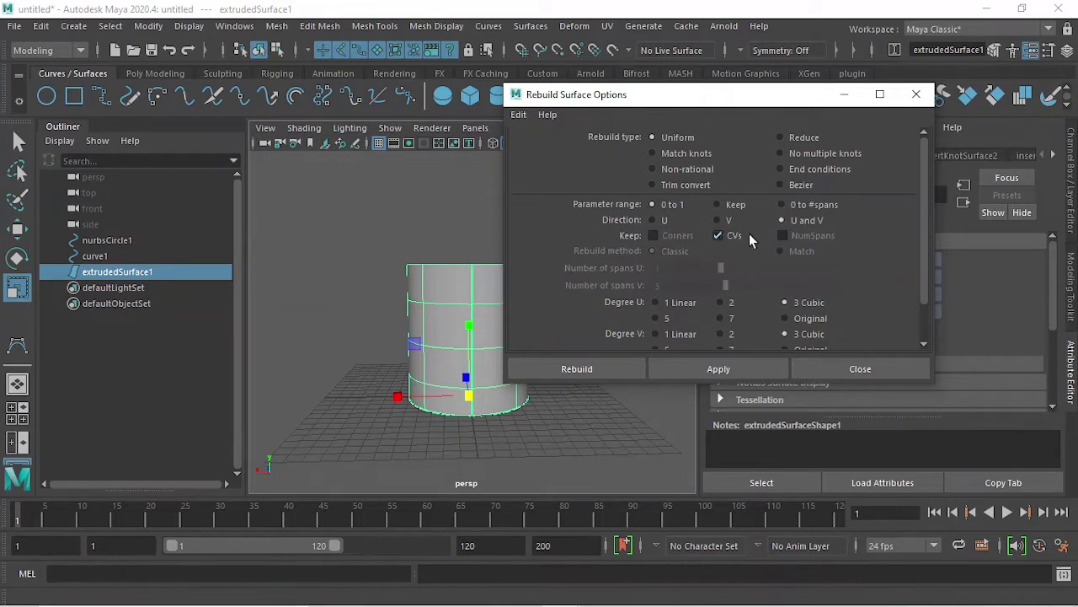
click(603, 371)
mouse_move(551, 353)
alt+mouse_down()
mouse_move(539, 311)
mouse_move(458, 221)
alt+mouse_up()
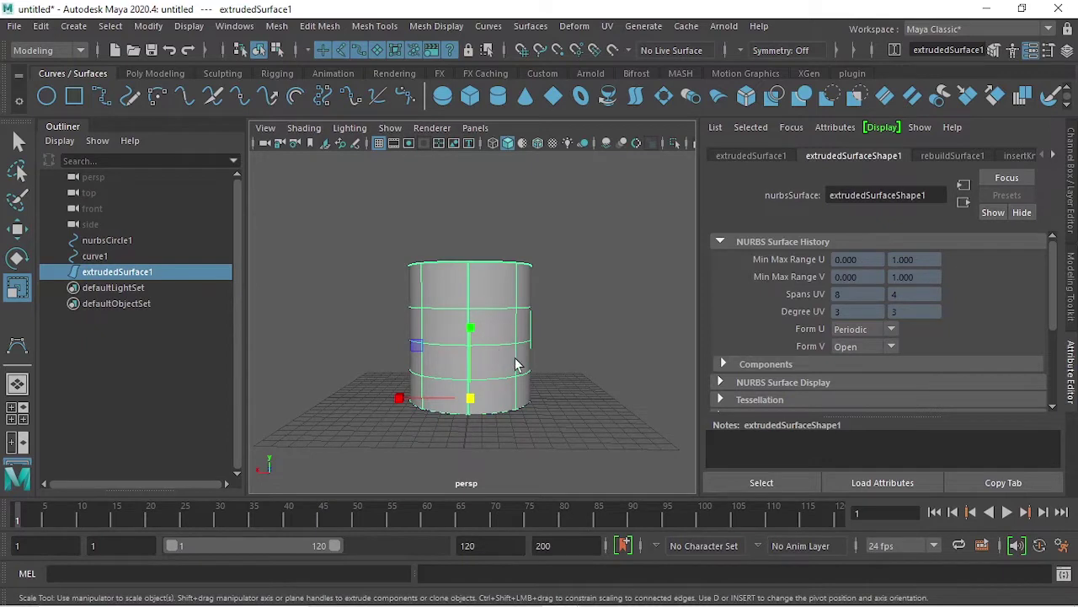
mouse_move(517, 364)
alt+mouse_down()
mouse_move(483, 361)
mouse_move(518, 362)
alt+mouse_up()
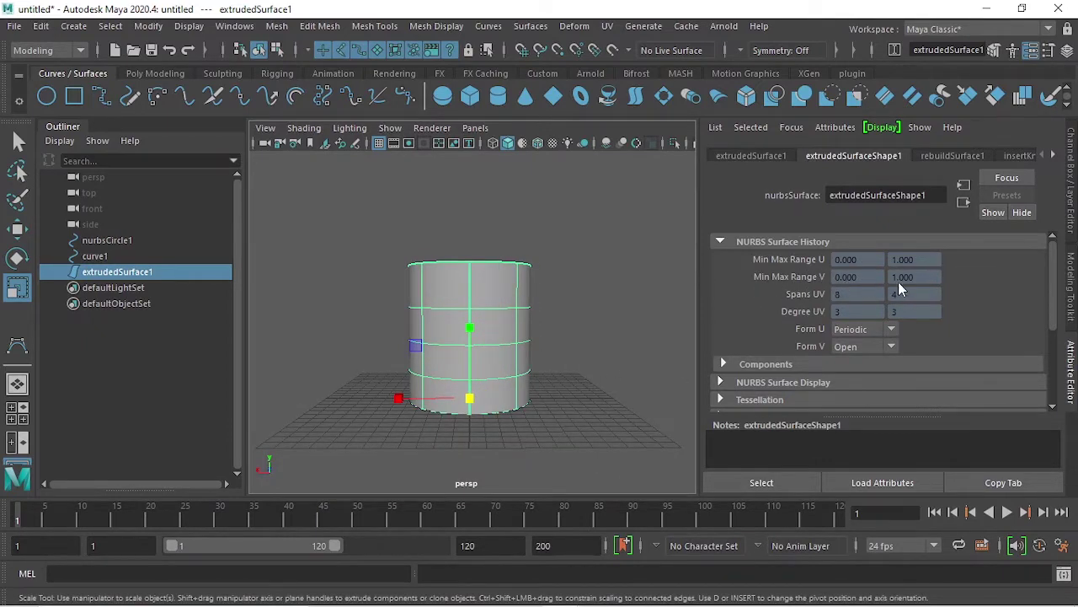
Select nurbsCircle1 in the Outliner and show its attributes.
click(578, 289)
mouse_move(578, 289)
alt+mouse_down()
mouse_move(559, 287)
mouse_move(548, 314)
alt+mouse_up()
click(103, 240)
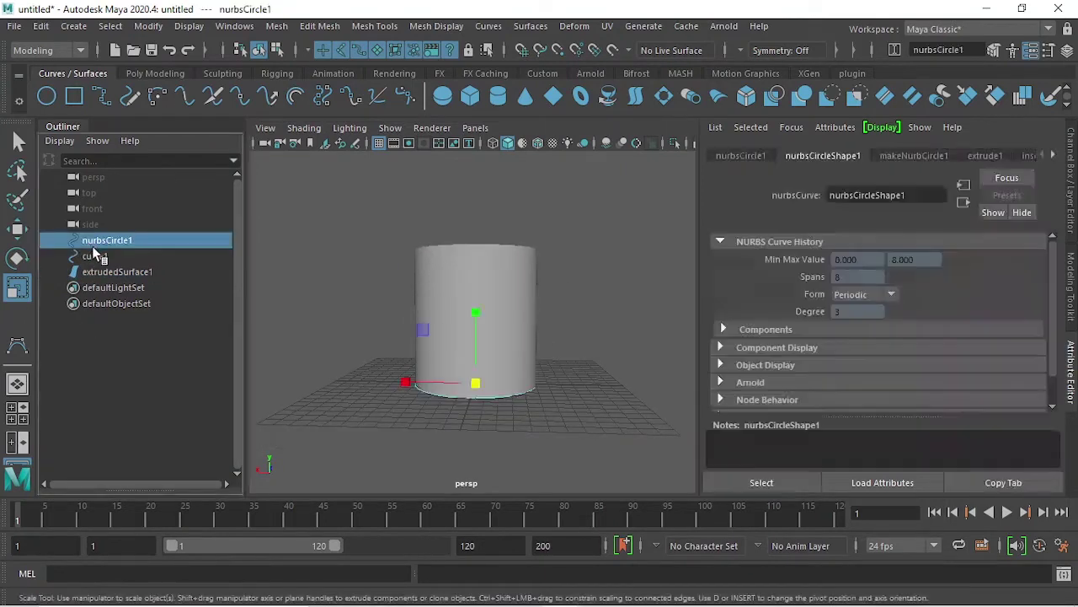
shift+click(95, 256)
In side view, select the surface's top two CV rows with soft selection on.
mouse_move(505, 371)
alt+mouse_down()
mouse_move(498, 361)
mouse_move(562, 375)
alt+mouse_up()
click(506, 243)
right_drag(506, 220, 416, 185)
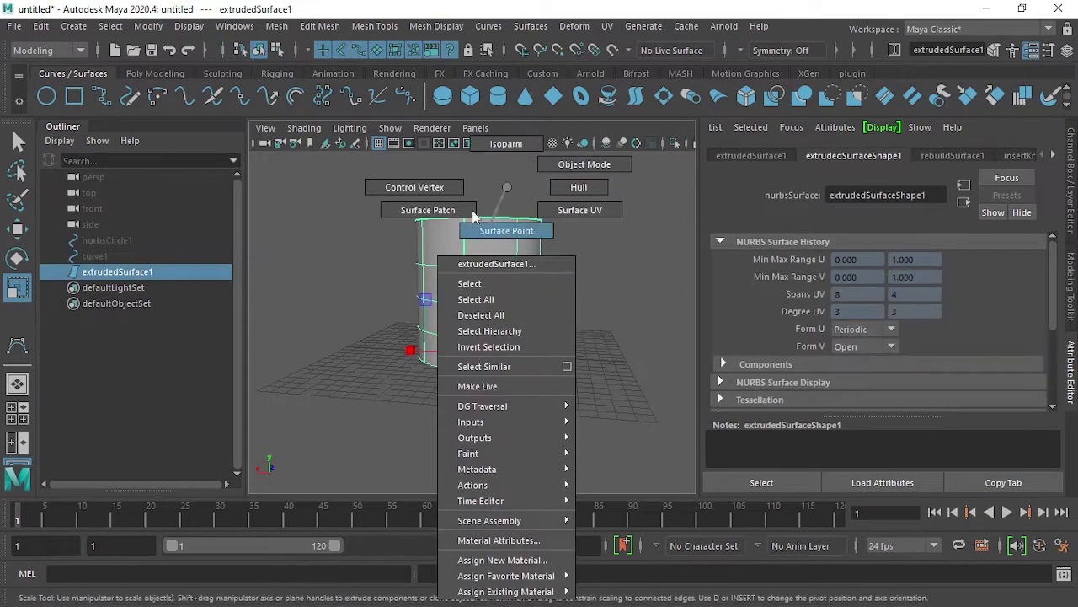
alt+drag(455, 301, 599, 327)
key(space)
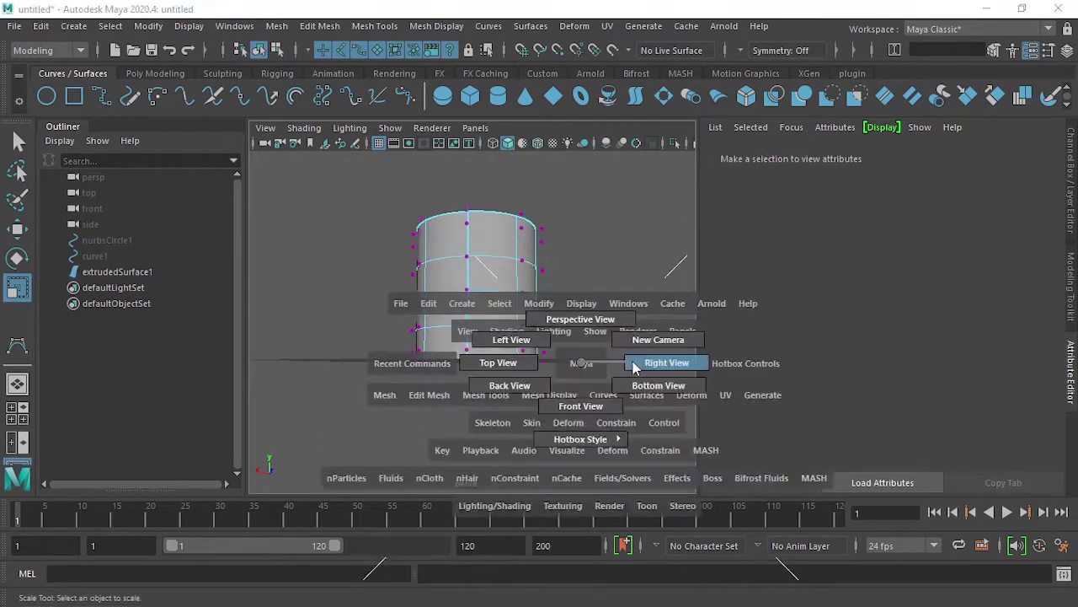
drag(580, 363, 633, 436)
drag(579, 330, 313, 376)
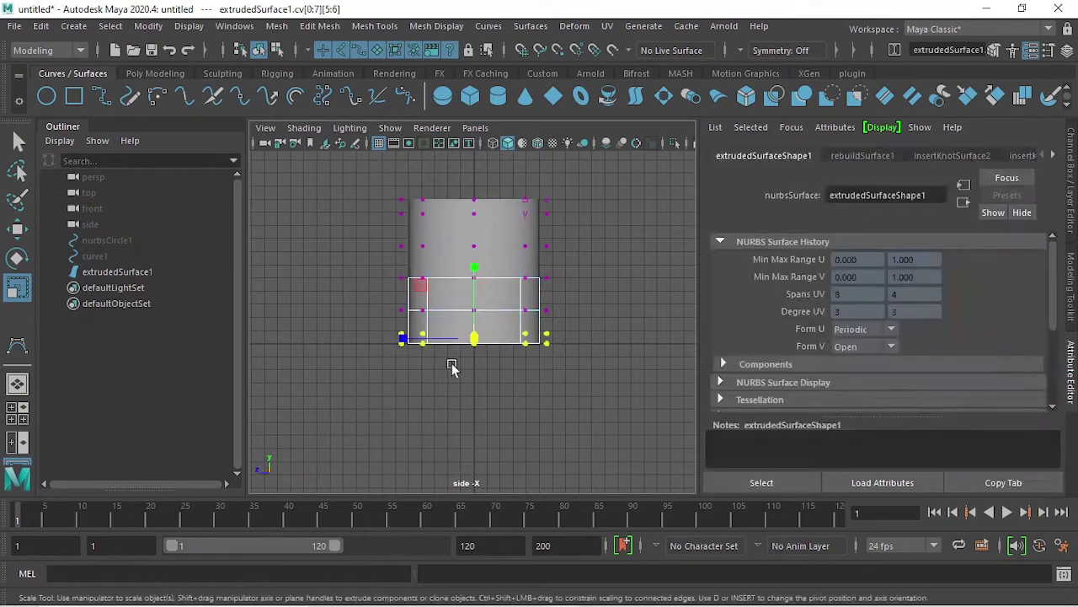
alt+drag(491, 373, 557, 262)
drag(586, 229, 344, 281)
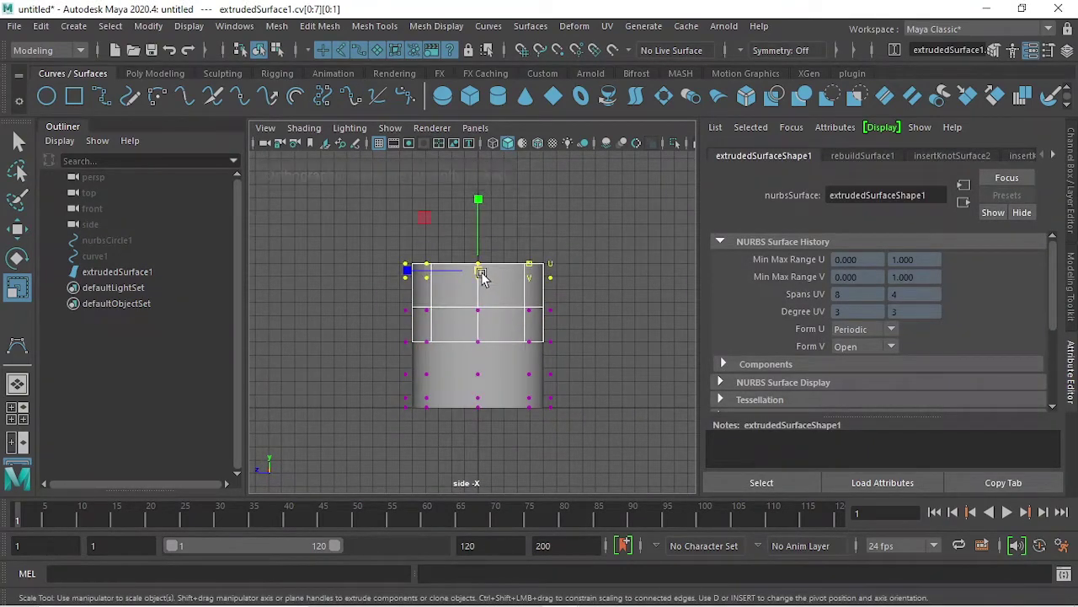
key(b)
Back in perspective, scale CV row 3 near the top inward to narrow the cone.
key(space)
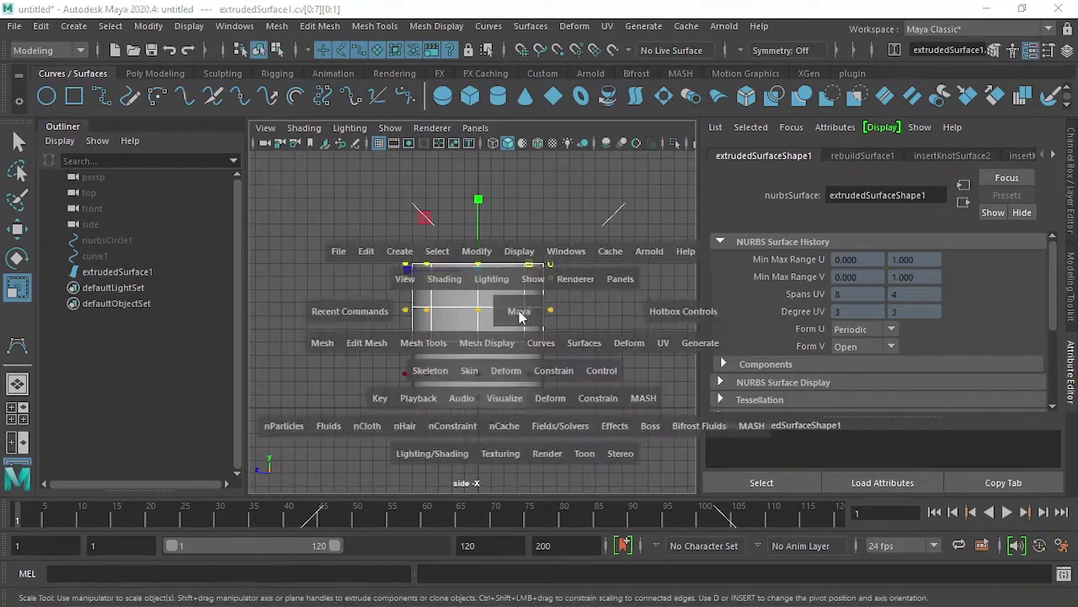
alt+drag(492, 274, 531, 319)
mouse_move(532, 325)
mouse_down()
mouse_move(531, 275)
mouse_move(430, 274)
mouse_move(455, 303)
mouse_up()
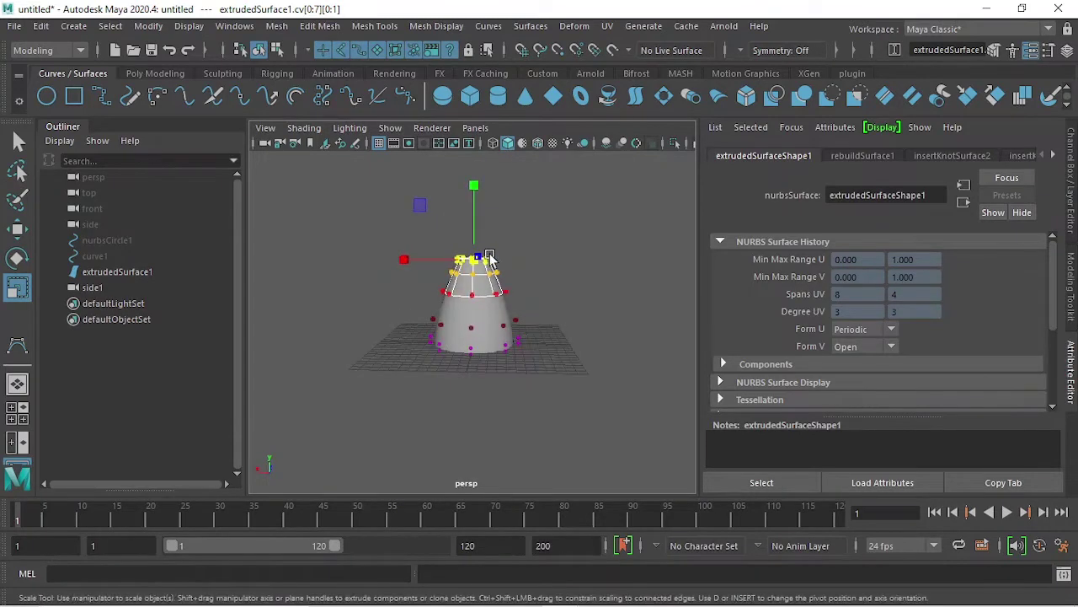
scroll(472, 323, up, 4)
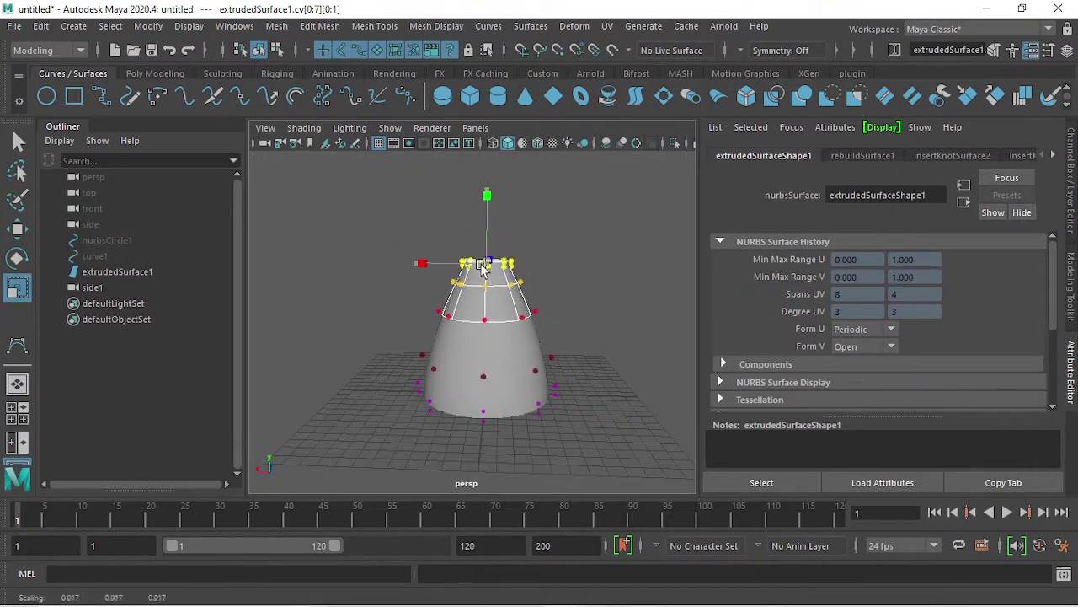
mouse_move(484, 271)
alt+mouse_down()
mouse_move(517, 309)
mouse_move(371, 311)
alt+mouse_up()
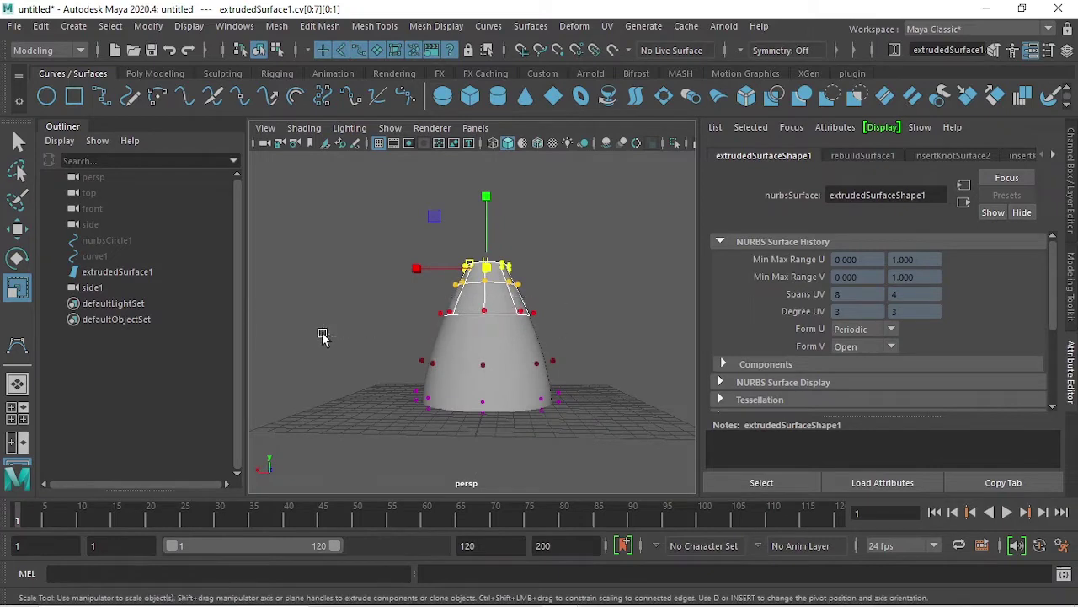
mouse_move(322, 337)
alt+mouse_down()
mouse_move(478, 312)
mouse_move(435, 313)
alt+mouse_up()
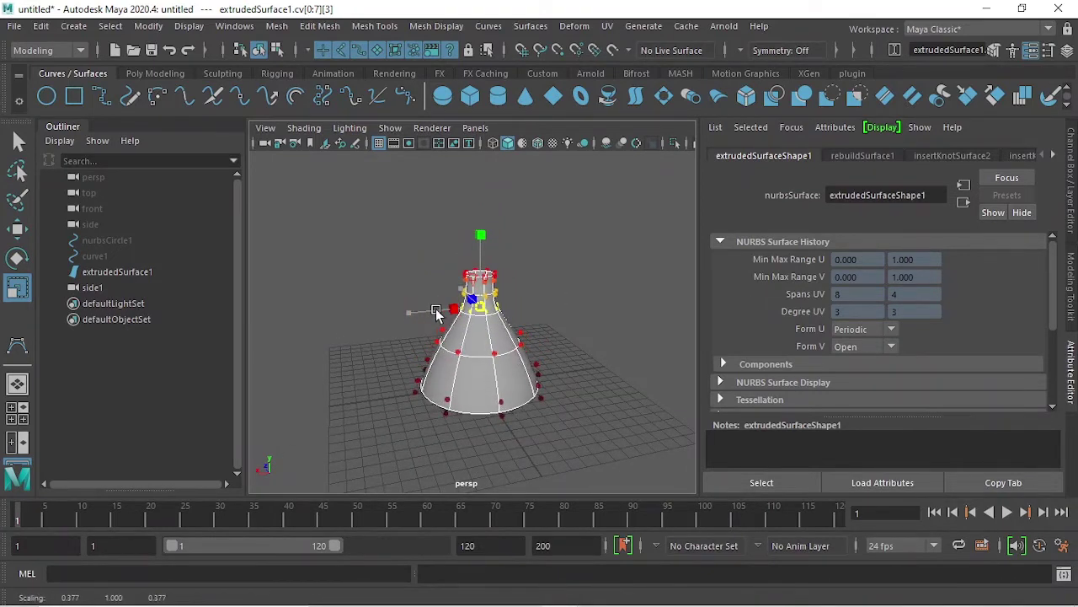
alt+drag(505, 329, 549, 330)
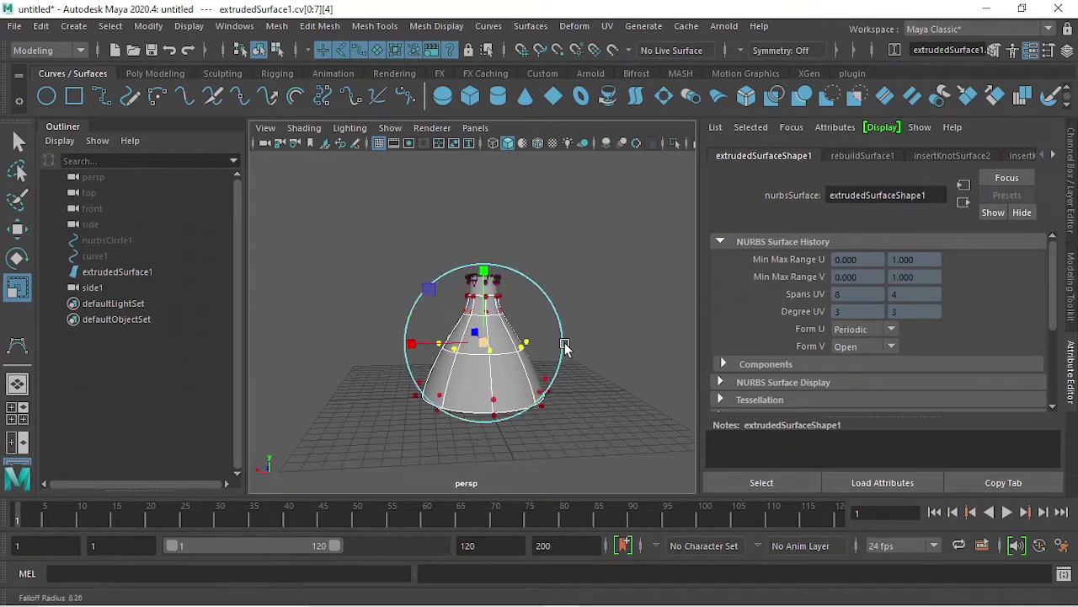
drag(485, 344, 432, 351)
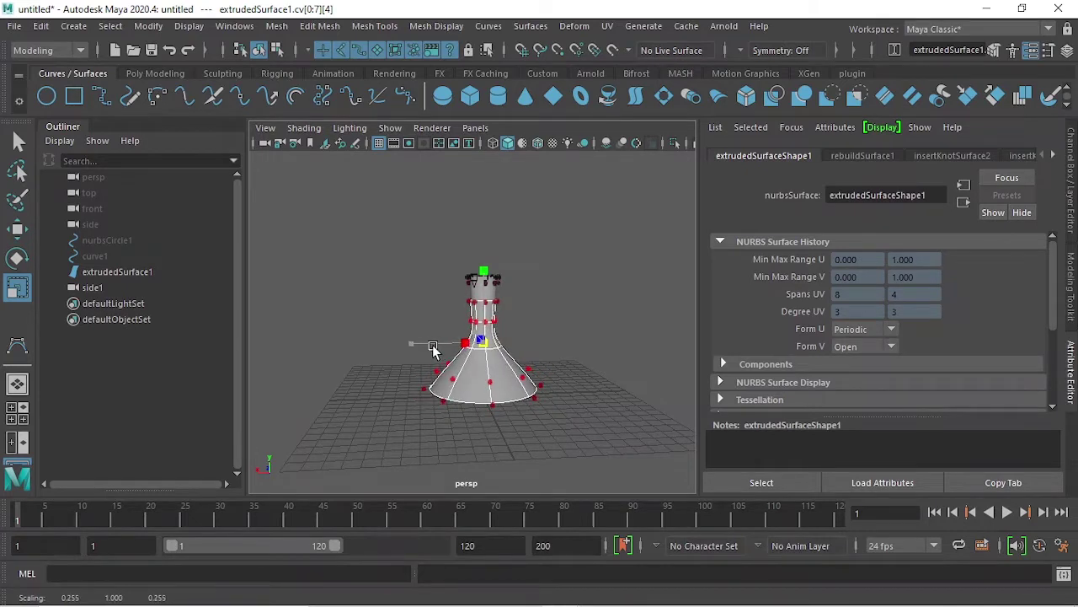
Widen the neck CV row, shrink the row below slightly, and select the top row.
alt+drag(432, 351, 545, 326)
drag(396, 346, 396, 346)
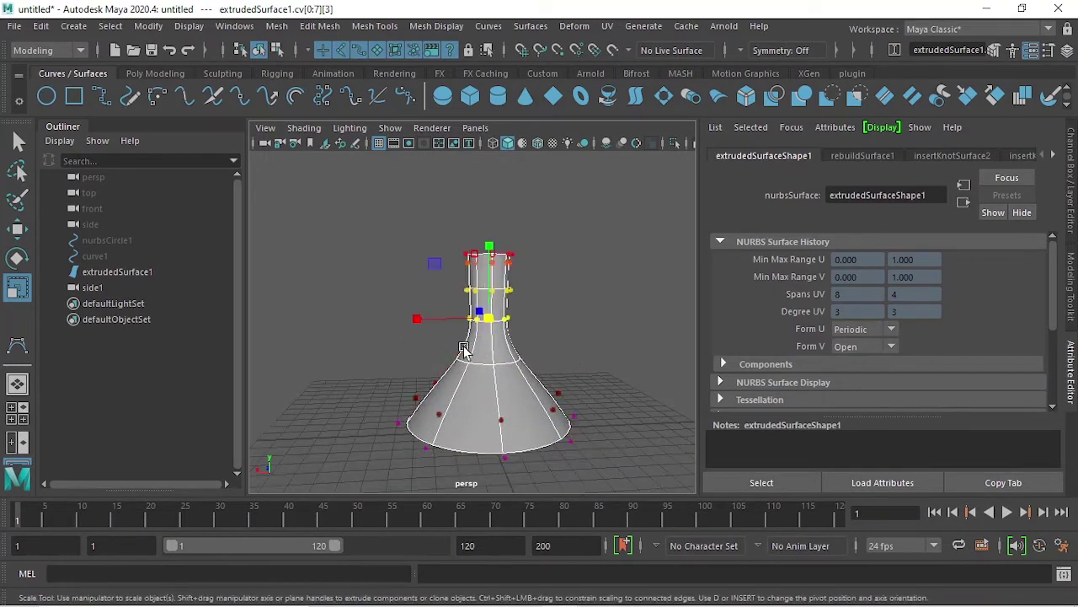
middle_drag(488, 329, 493, 331)
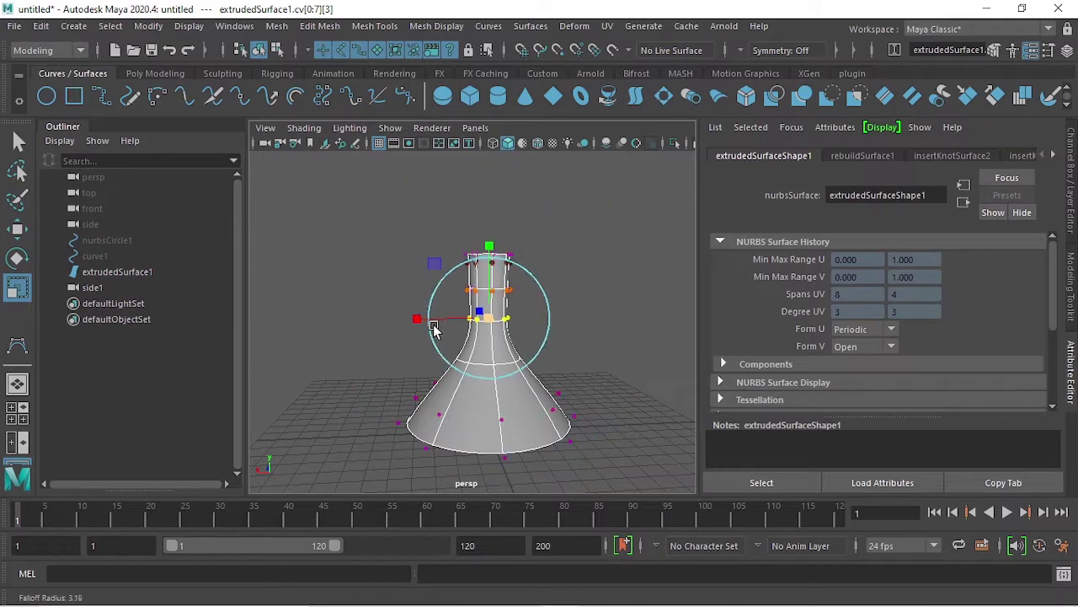
drag(491, 329, 505, 327)
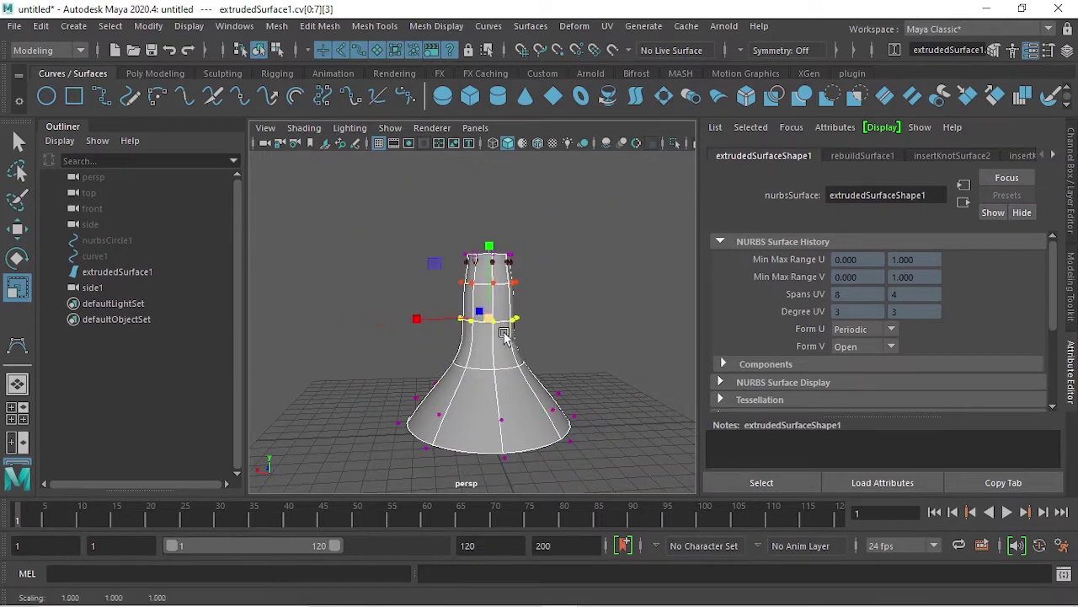
mouse_move(418, 274)
mouse_down()
mouse_move(515, 296)
mouse_move(473, 324)
mouse_up()
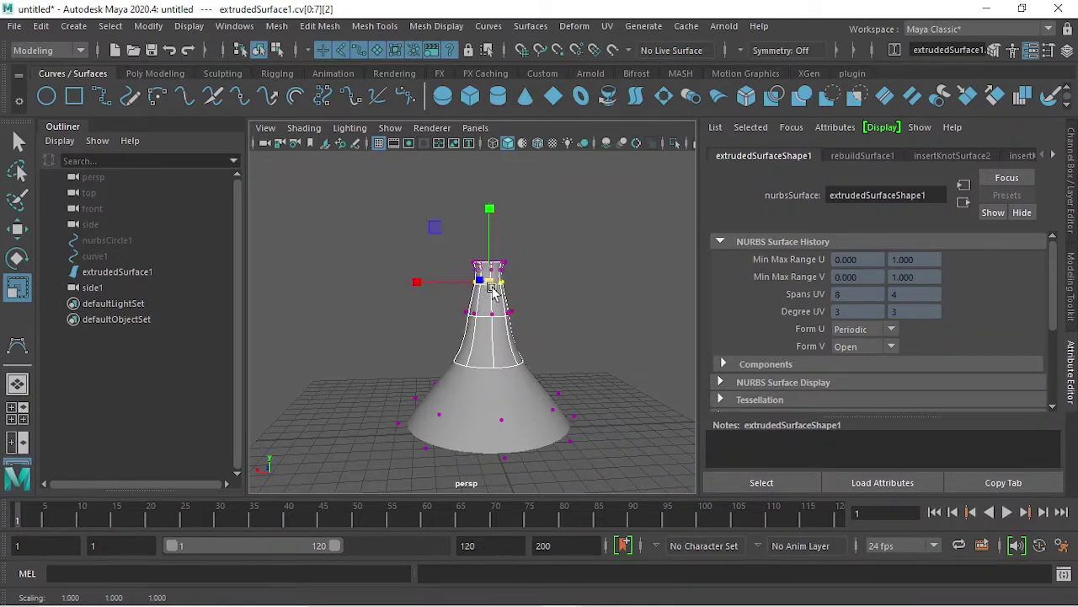
drag(493, 291, 492, 293)
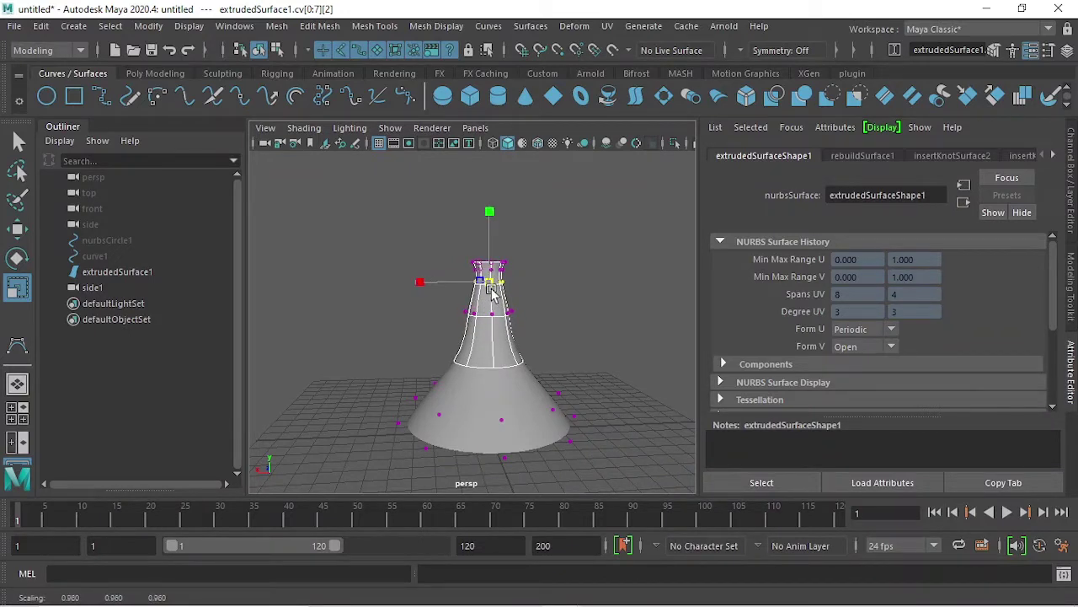
mouse_move(564, 226)
mouse_down()
mouse_move(453, 274)
mouse_move(490, 271)
mouse_up()
With soft select on, scale the funnel's lower vertices outward to flare the base.
click(544, 373)
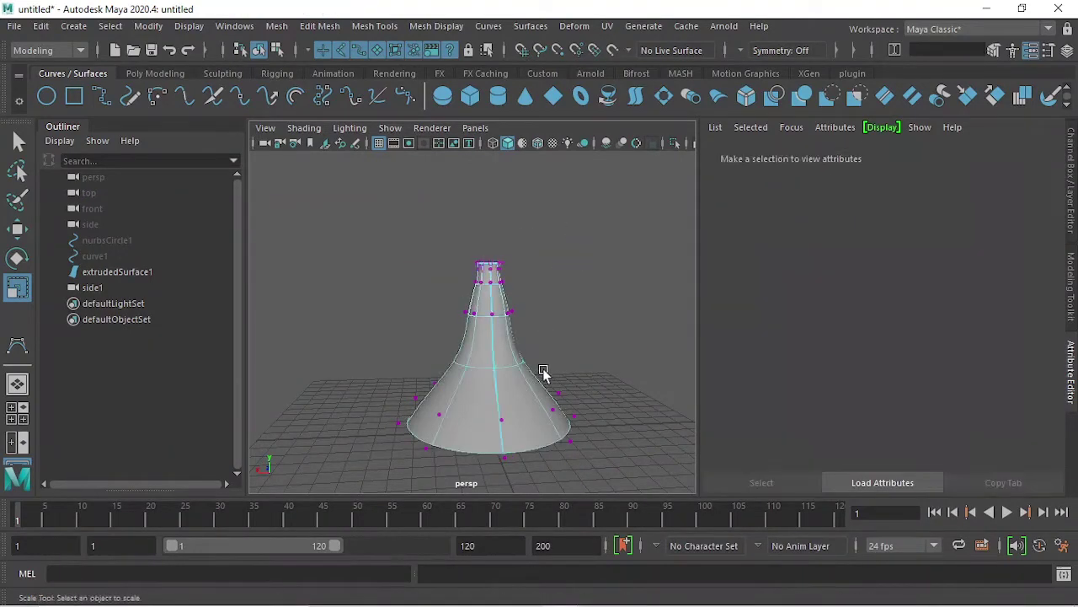
mouse_move(544, 373)
alt+mouse_down()
mouse_move(407, 368)
mouse_move(460, 475)
mouse_move(500, 345)
mouse_move(498, 373)
mouse_move(548, 354)
mouse_move(599, 361)
mouse_move(561, 380)
mouse_move(600, 309)
mouse_move(379, 375)
alt+mouse_up()
key(b)
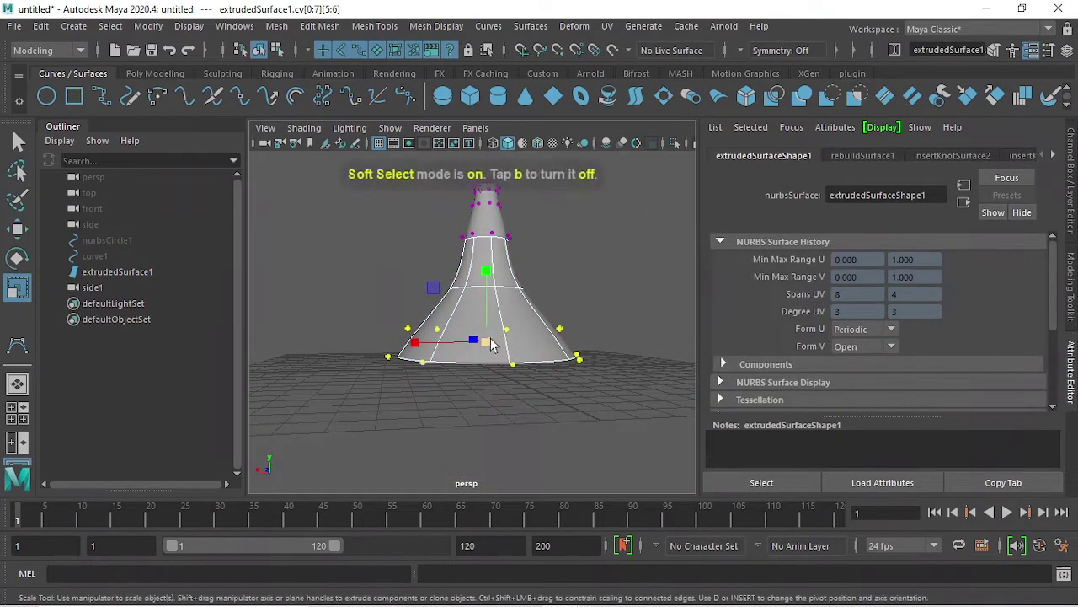
drag(487, 341, 491, 346)
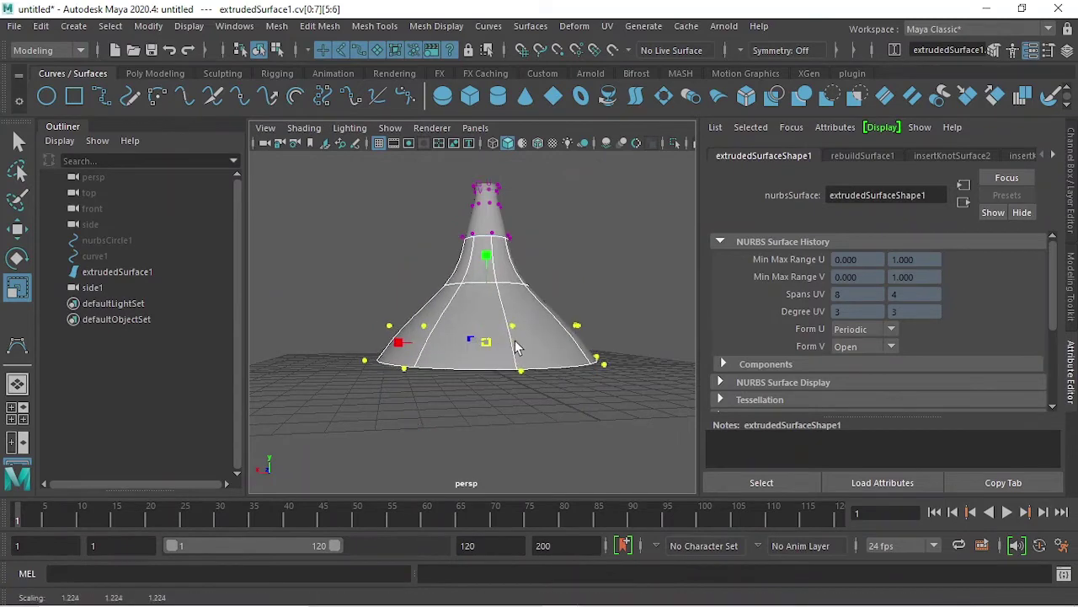
click(587, 279)
mouse_move(587, 279)
alt+mouse_down()
mouse_move(547, 333)
mouse_move(544, 287)
mouse_move(592, 273)
mouse_move(502, 311)
mouse_move(518, 229)
mouse_move(463, 315)
mouse_move(511, 281)
mouse_move(477, 331)
mouse_move(498, 380)
mouse_move(484, 424)
mouse_move(545, 373)
mouse_move(525, 416)
mouse_move(501, 385)
mouse_move(573, 385)
alt+mouse_up()
alt+right_drag(573, 385, 546, 396)
mouse_move(546, 396)
alt+mouse_down()
mouse_move(570, 340)
mouse_move(317, 450)
alt+mouse_up()
drag(472, 364, 551, 337)
Lower the top ring of vertices slightly and scale it to refine the spout.
click(548, 320)
mouse_move(545, 301)
alt+mouse_down()
mouse_move(496, 313)
mouse_move(509, 287)
alt+mouse_up()
drag(395, 307, 396, 308)
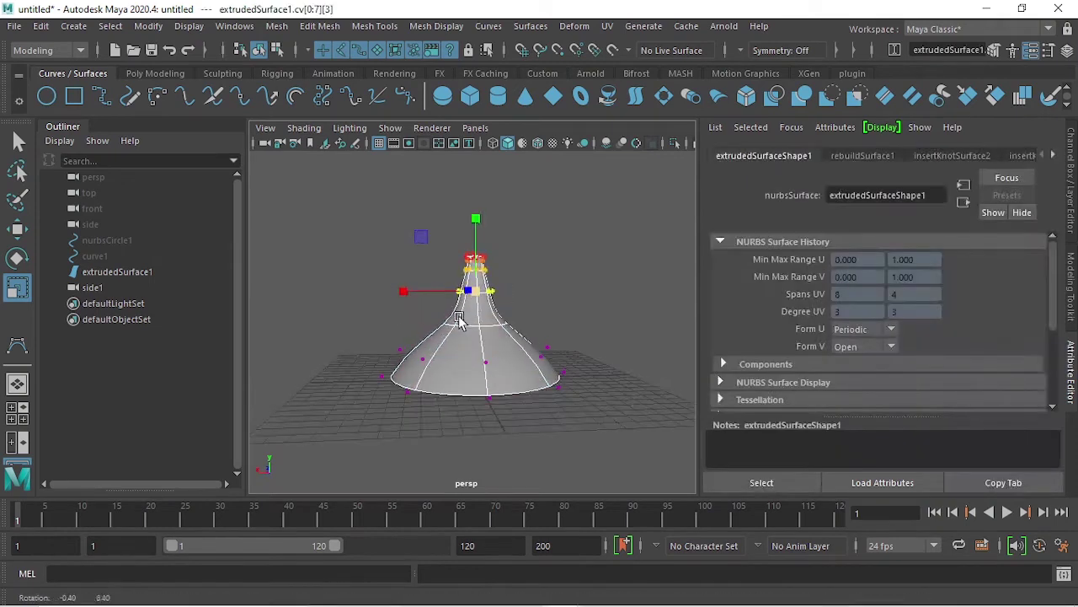
key(w)
drag(477, 214, 485, 220)
key(r)
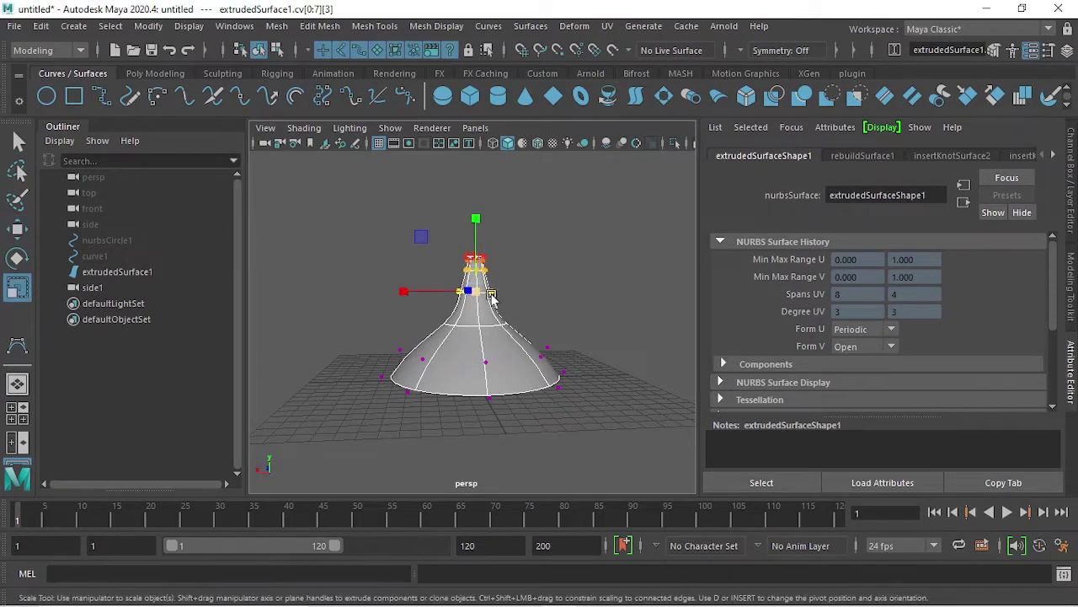
mouse_move(487, 292)
mouse_down()
mouse_move(495, 295)
mouse_move(474, 295)
mouse_up()
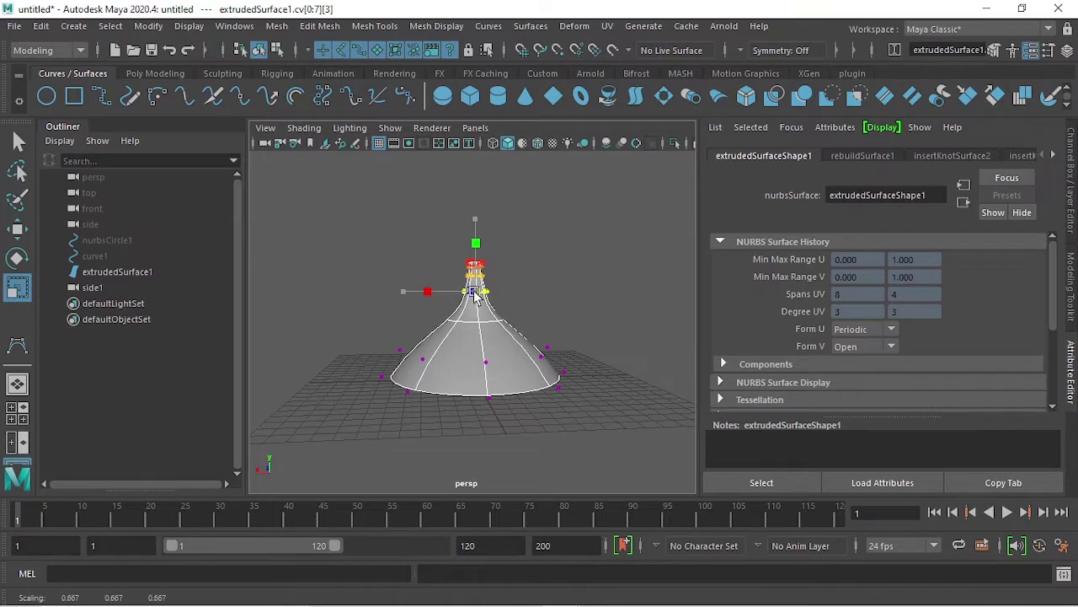
click(544, 300)
Return the funnel to object mode and orbit to inspect the finished shape.
mouse_move(544, 301)
alt+mouse_down()
mouse_move(544, 397)
mouse_move(514, 356)
mouse_move(369, 243)
mouse_move(349, 320)
mouse_move(531, 414)
mouse_move(523, 397)
mouse_move(487, 410)
mouse_move(508, 409)
mouse_move(580, 337)
mouse_move(317, 440)
alt+mouse_up()
mouse_move(429, 405)
alt+mouse_down()
mouse_move(468, 367)
mouse_move(544, 396)
mouse_move(519, 390)
mouse_move(505, 362)
alt+mouse_up()
click(589, 421)
right_drag(430, 211, 522, 164)
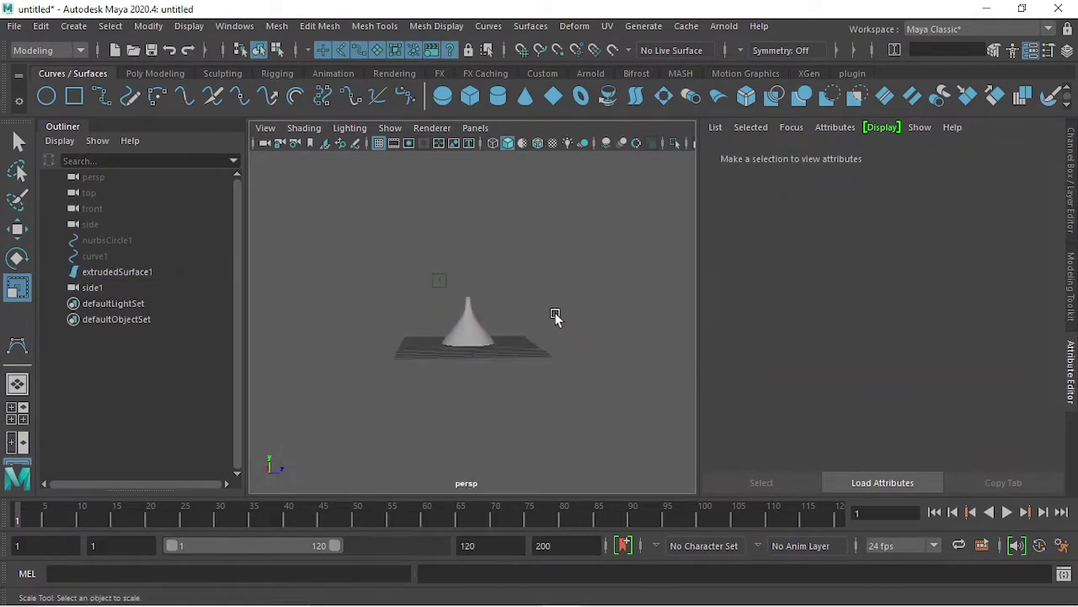
alt+right_drag(555, 316, 544, 365)
mouse_move(544, 366)
alt+mouse_down()
mouse_move(474, 427)
mouse_move(500, 330)
alt+mouse_up()
alt+right_drag(501, 329, 500, 320)
mouse_move(501, 320)
alt+mouse_down()
mouse_move(525, 383)
mouse_move(561, 385)
alt+mouse_up()
mouse_move(279, 387)
alt+mouse_down()
mouse_move(429, 331)
mouse_move(546, 340)
alt+mouse_up()
Switch to the FX menu set and create a default nParticle emitter (emitter1, nParticle1, nucleus1).
click(46, 49)
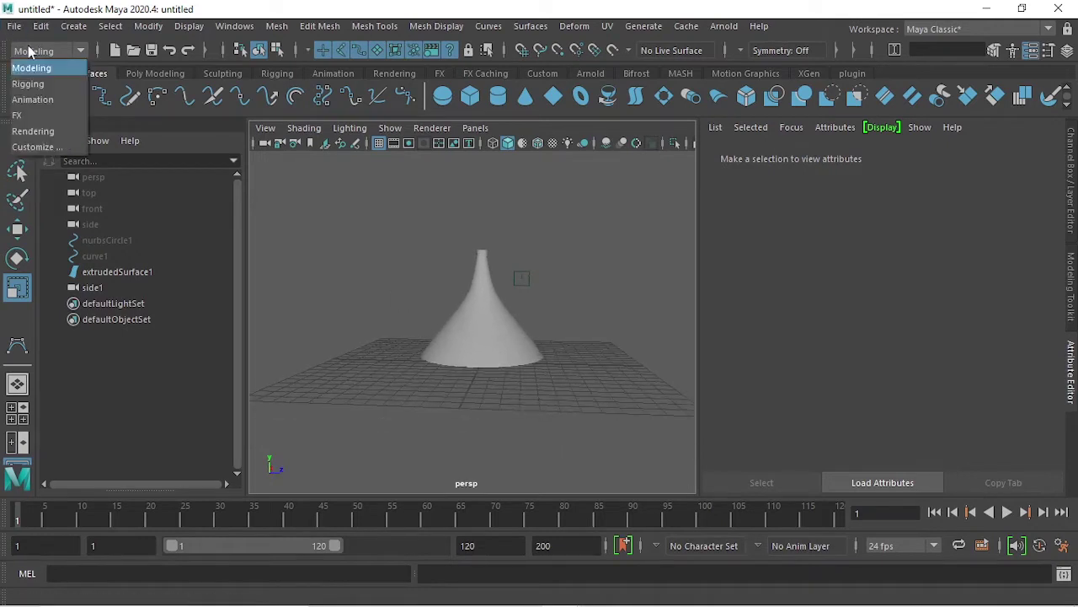
click(39, 112)
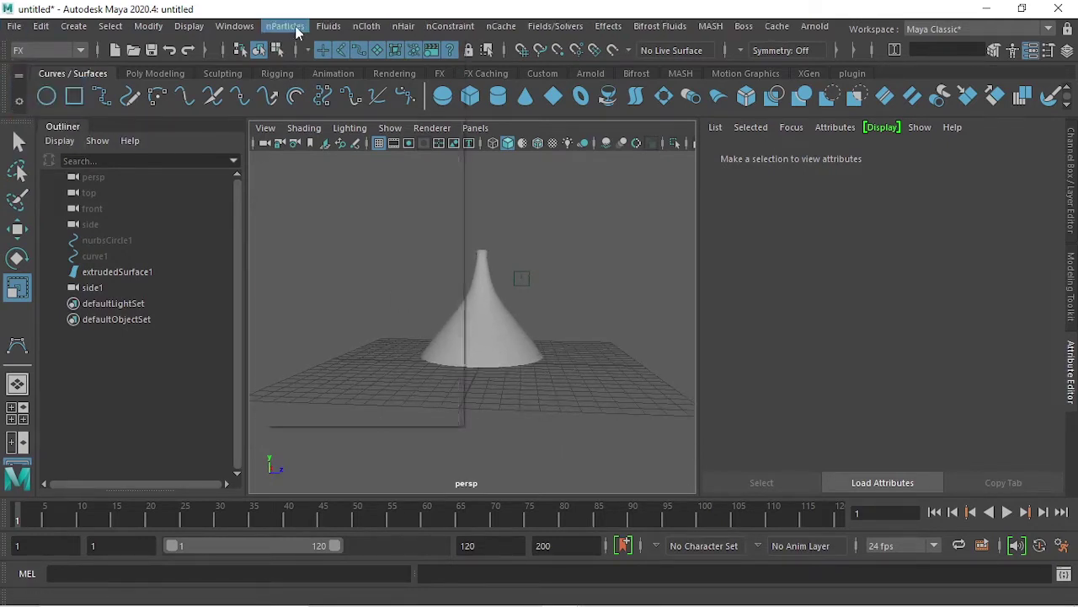
click(285, 26)
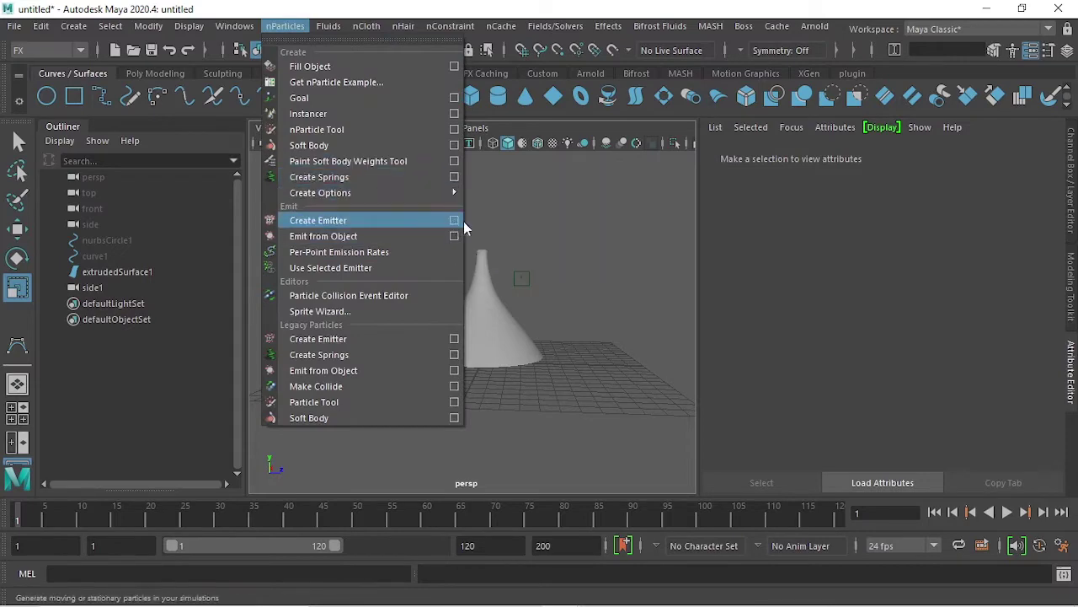
click(456, 220)
click(547, 114)
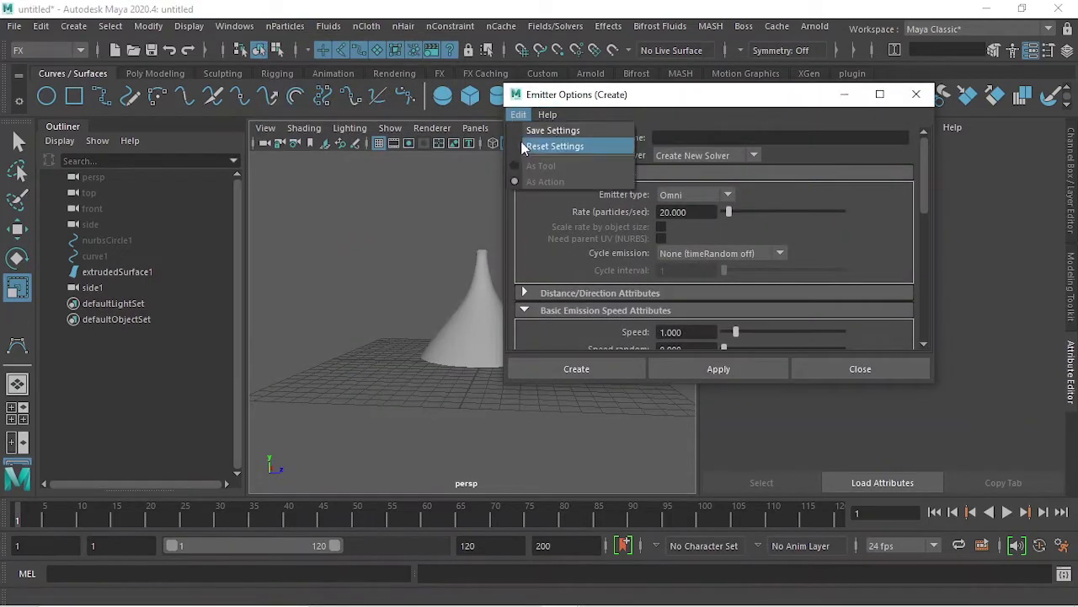
click(521, 141)
click(576, 368)
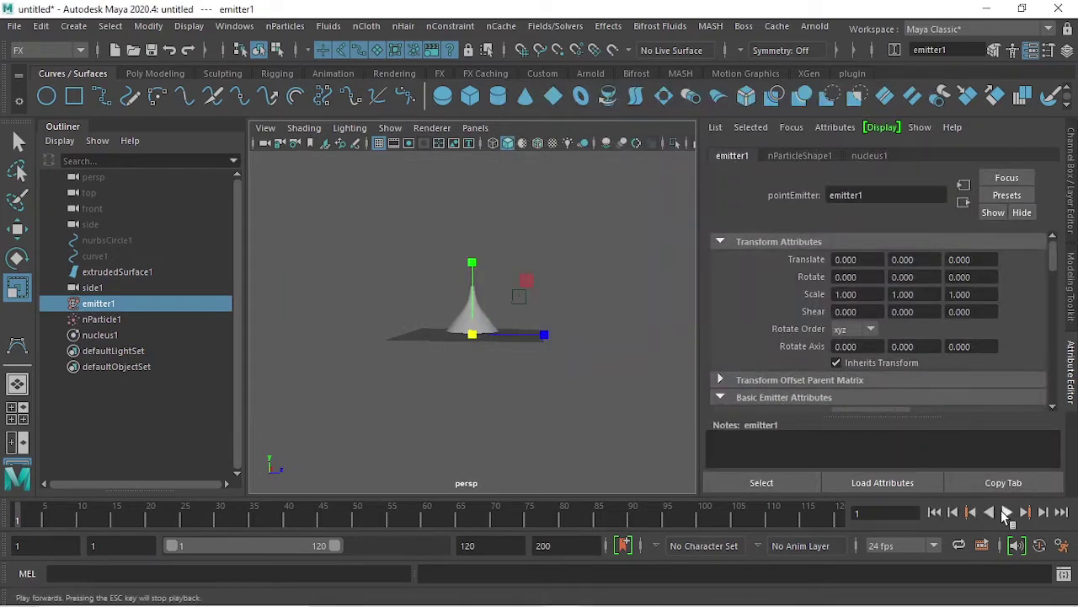
Play the simulation and frame the particle stream, orbiting to view the ground edge-on.
click(1007, 512)
click(1006, 513)
key(r)
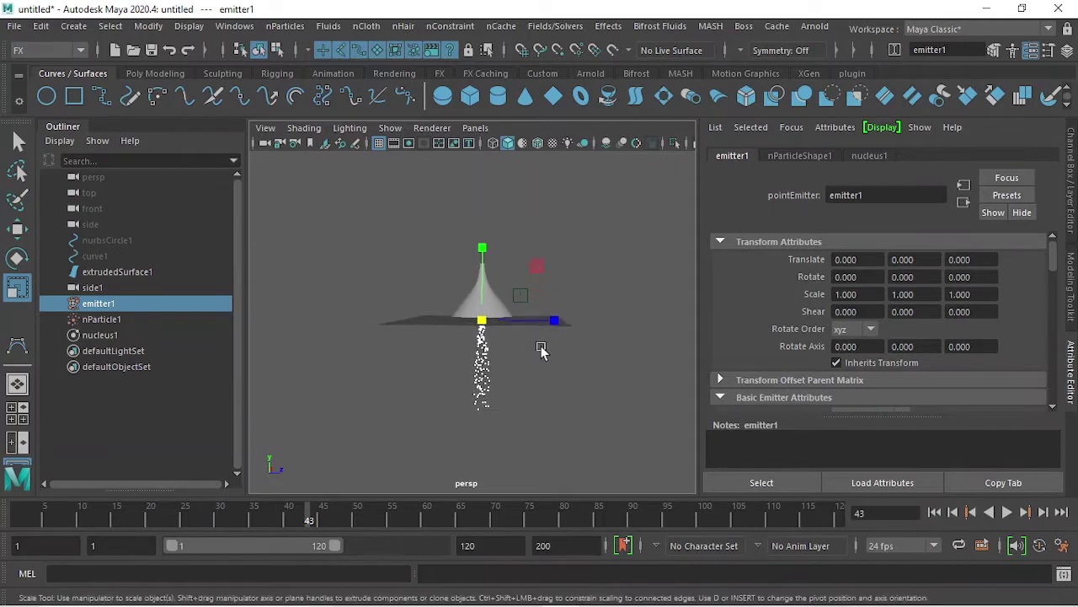
alt+right_drag(541, 349, 539, 385)
drag(549, 374, 446, 455)
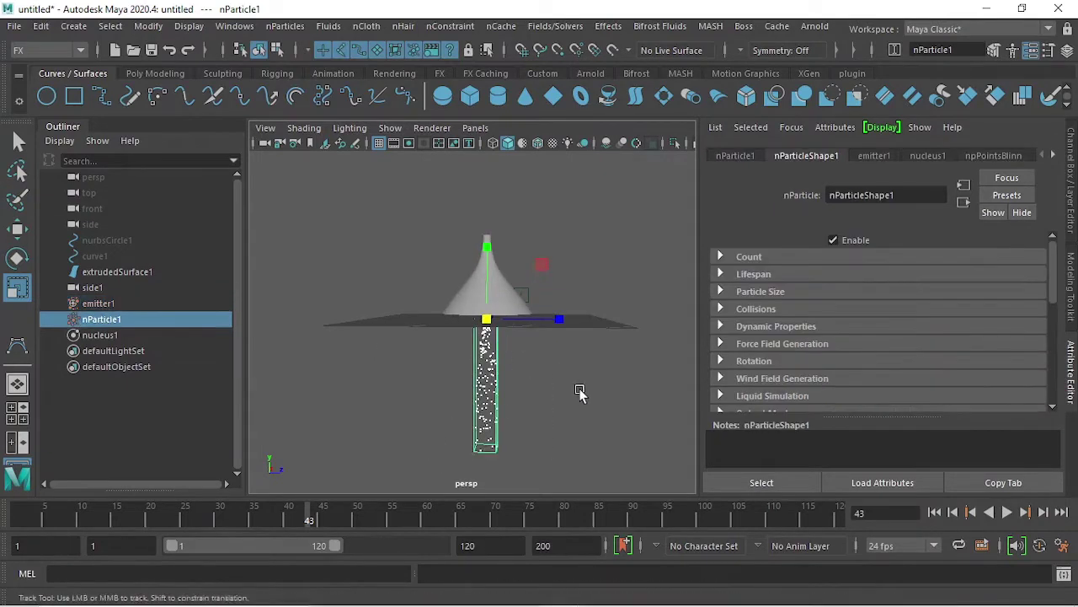
alt+middle_drag(527, 305, 517, 299)
mouse_move(514, 405)
alt+middle_down()
mouse_move(478, 400)
mouse_move(513, 354)
mouse_move(508, 394)
alt+middle_up()
click(524, 389)
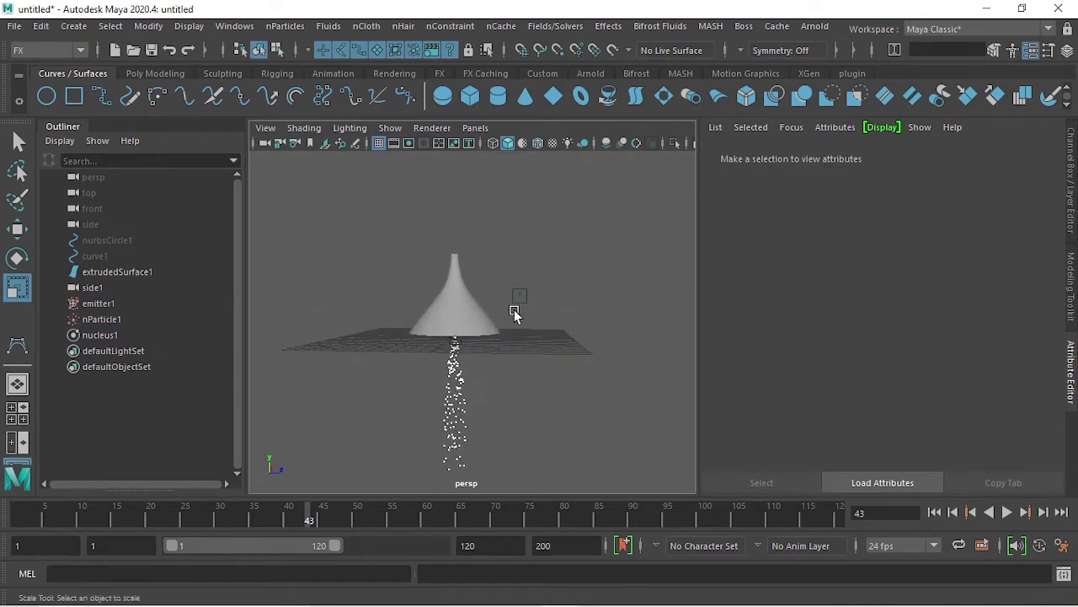
mouse_move(517, 333)
alt+mouse_down()
mouse_move(539, 360)
mouse_move(409, 430)
alt+mouse_up()
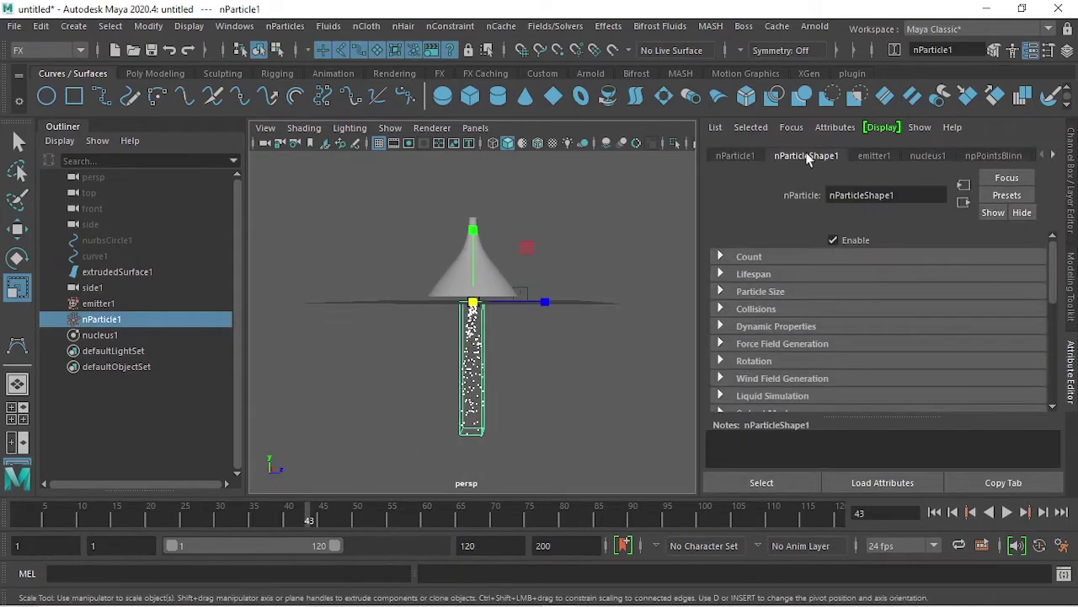
Enable Ignore Solver Gravity in nParticleShape1's Dynamic Properties and replay from frame one.
click(807, 331)
scroll(876, 320, down, 3)
scroll(872, 308, up, 1)
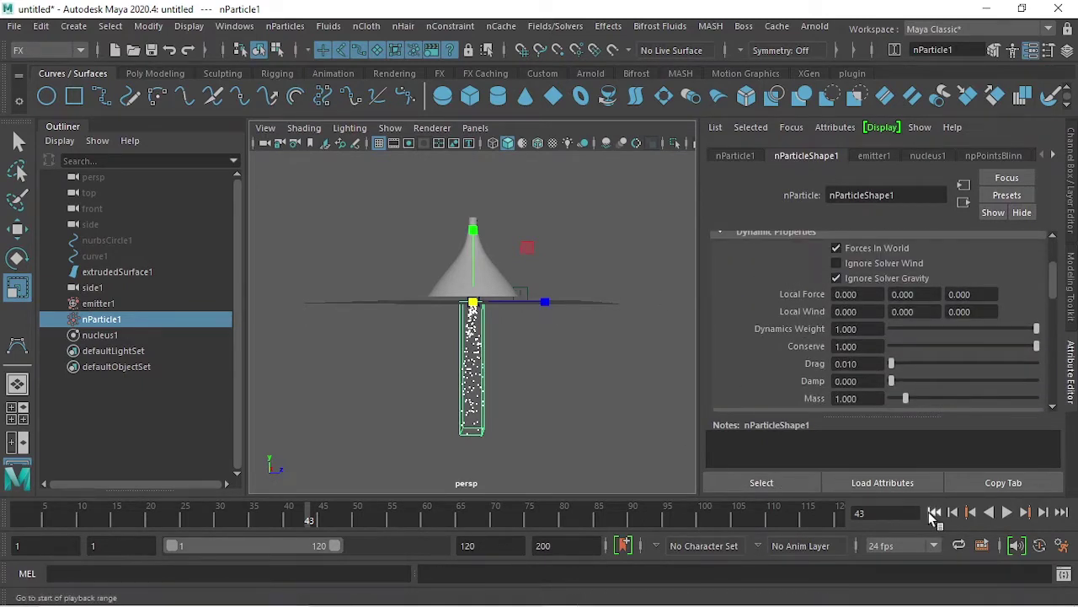
click(934, 512)
click(1007, 511)
scroll(472, 380, up, 2)
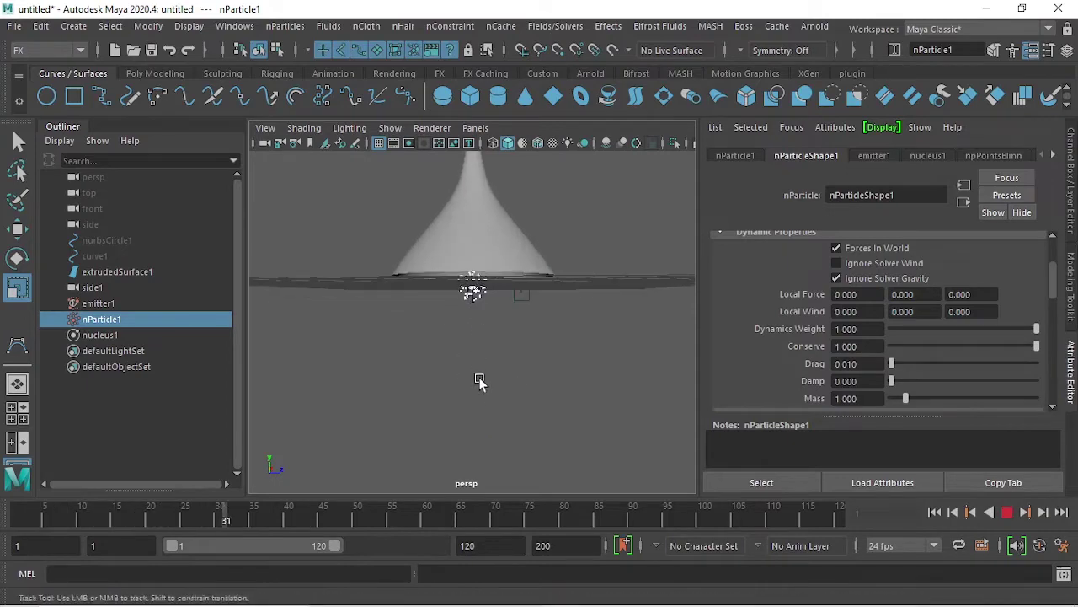
scroll(478, 363, up, 3)
scroll(485, 356, up, 3)
scroll(493, 368, down, 3)
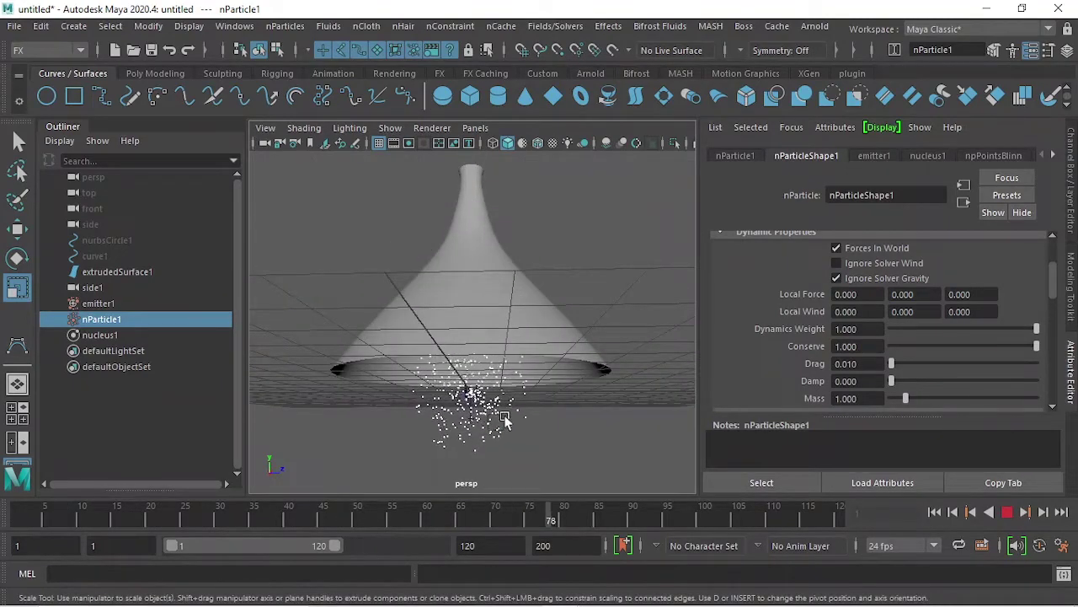
Add the funnel to the nParticle1 selection and create a goal with goal weight 1.
click(1007, 512)
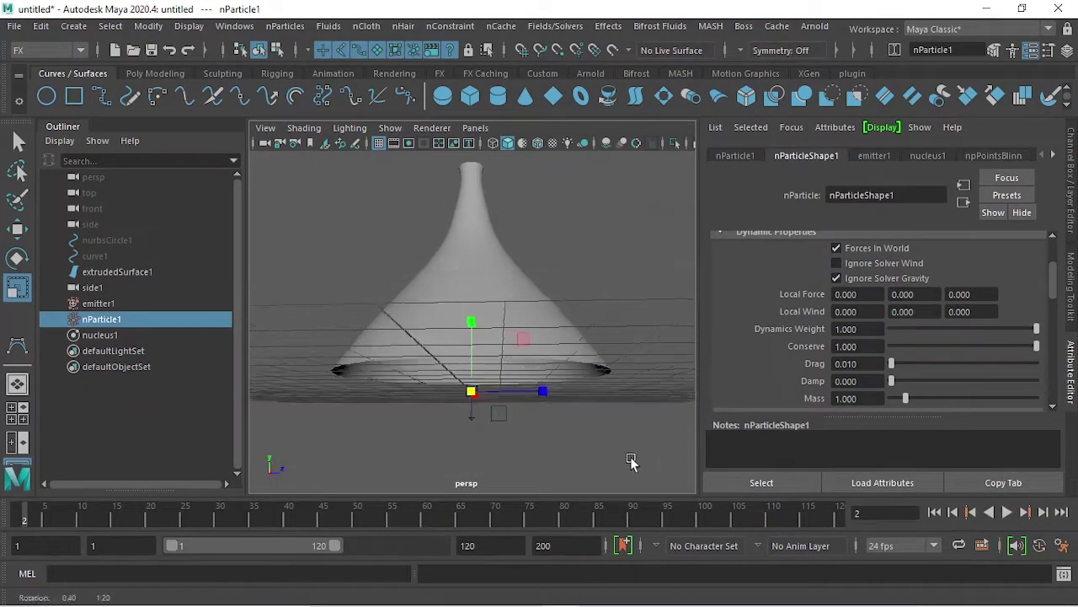
key(q)
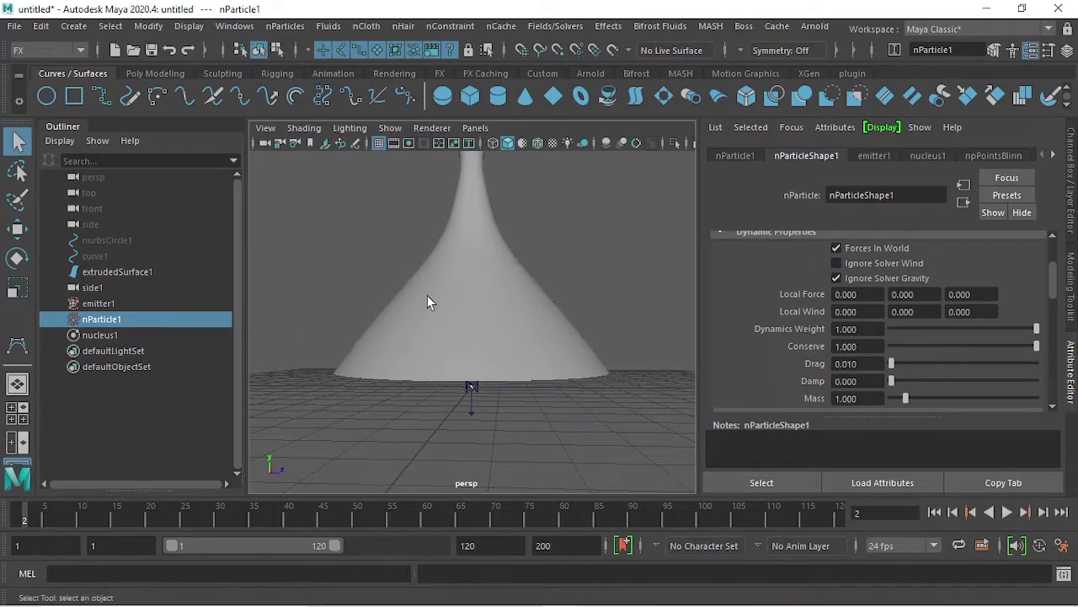
shift+click(513, 298)
mouse_move(513, 298)
alt+mouse_down()
mouse_move(509, 290)
mouse_move(515, 313)
alt+mouse_up()
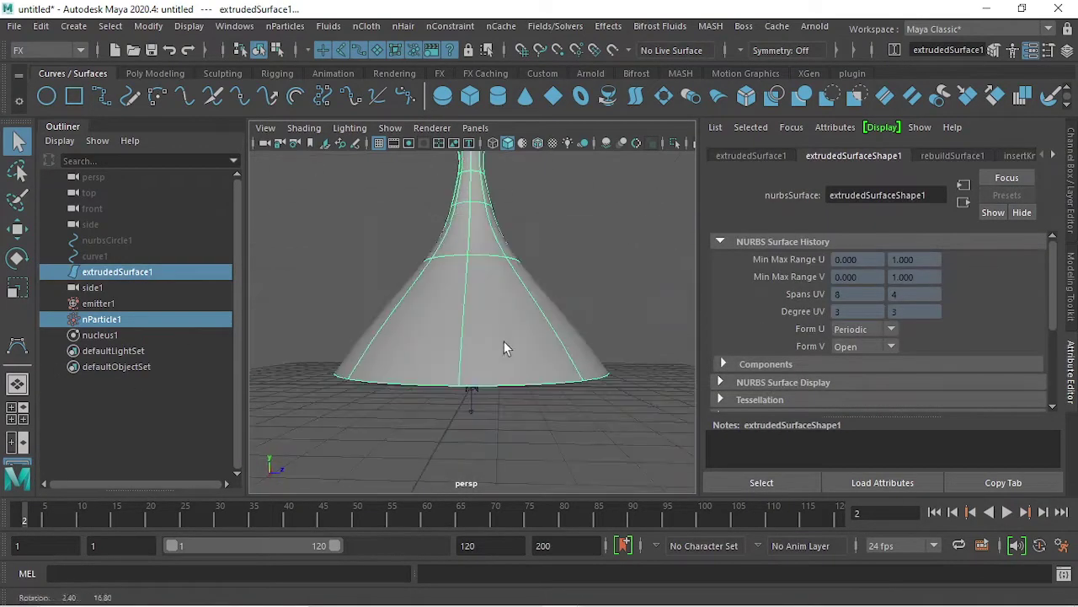
click(291, 28)
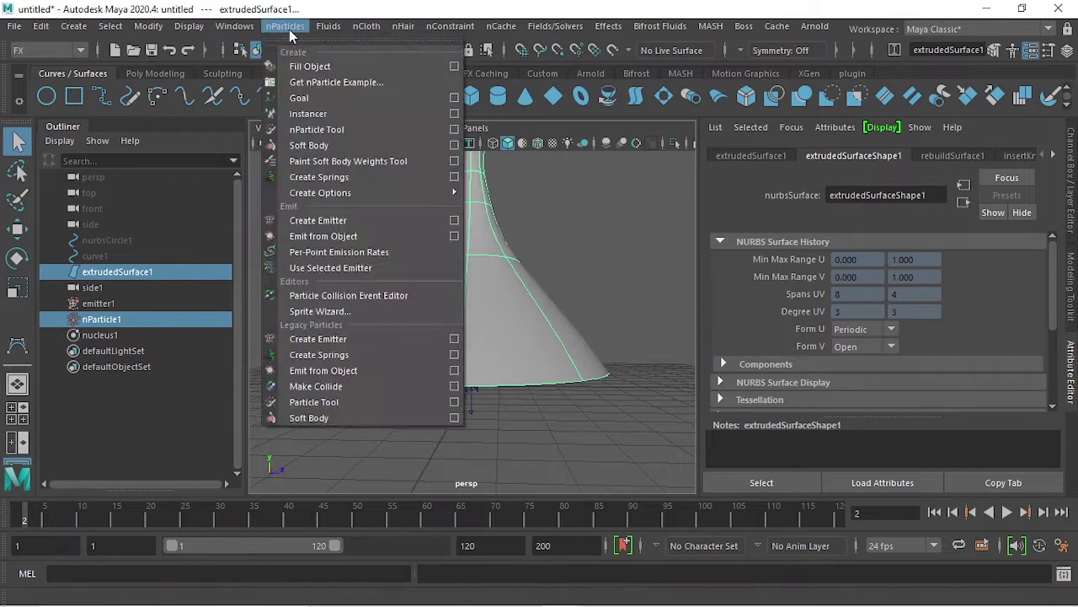
click(456, 96)
click(519, 115)
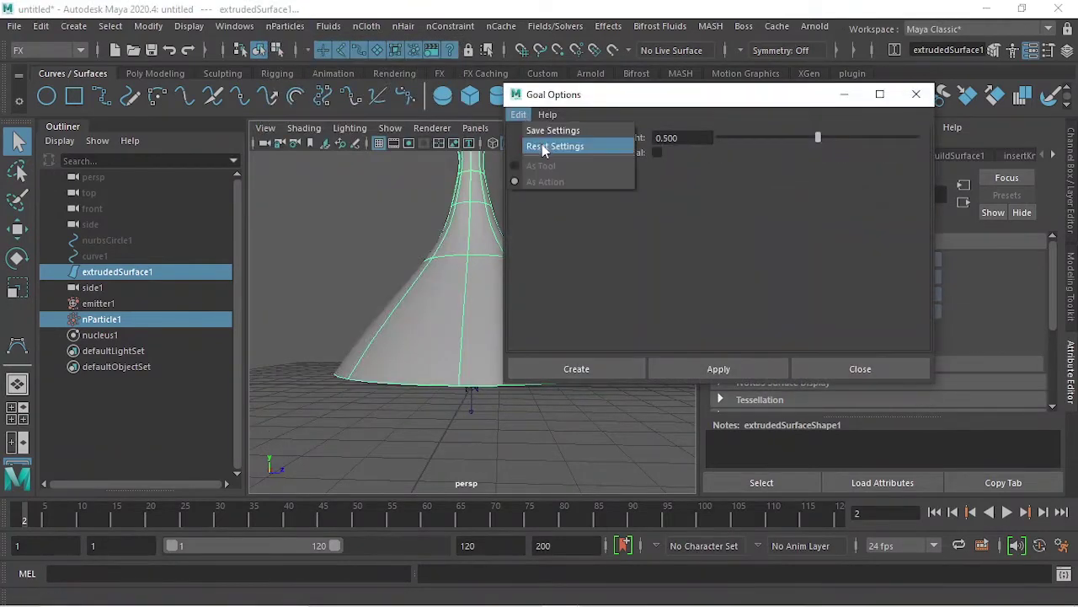
click(543, 145)
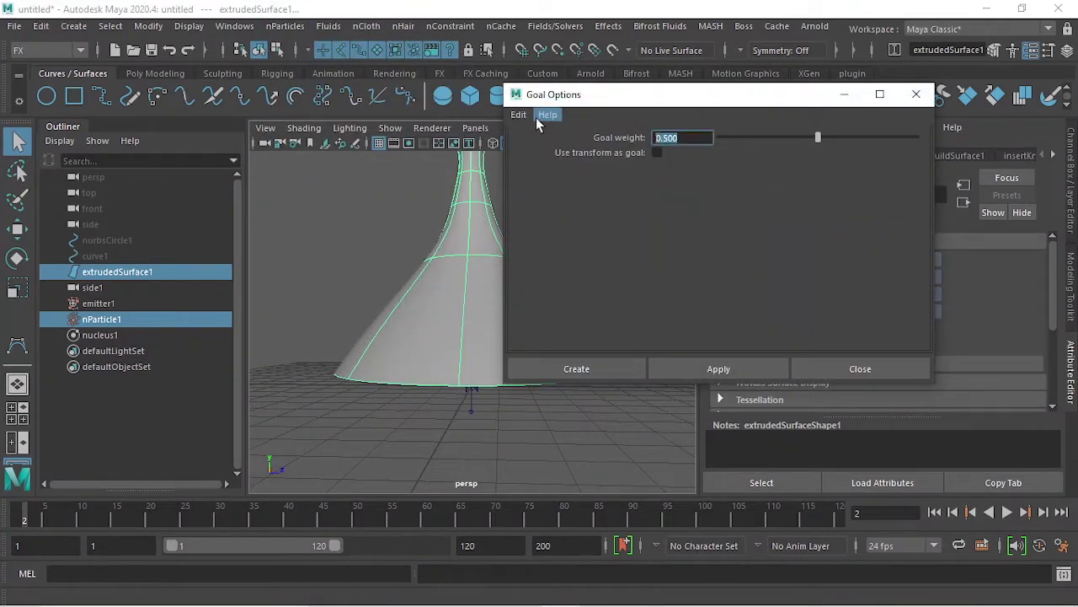
text(1)
key(Return)
click(600, 368)
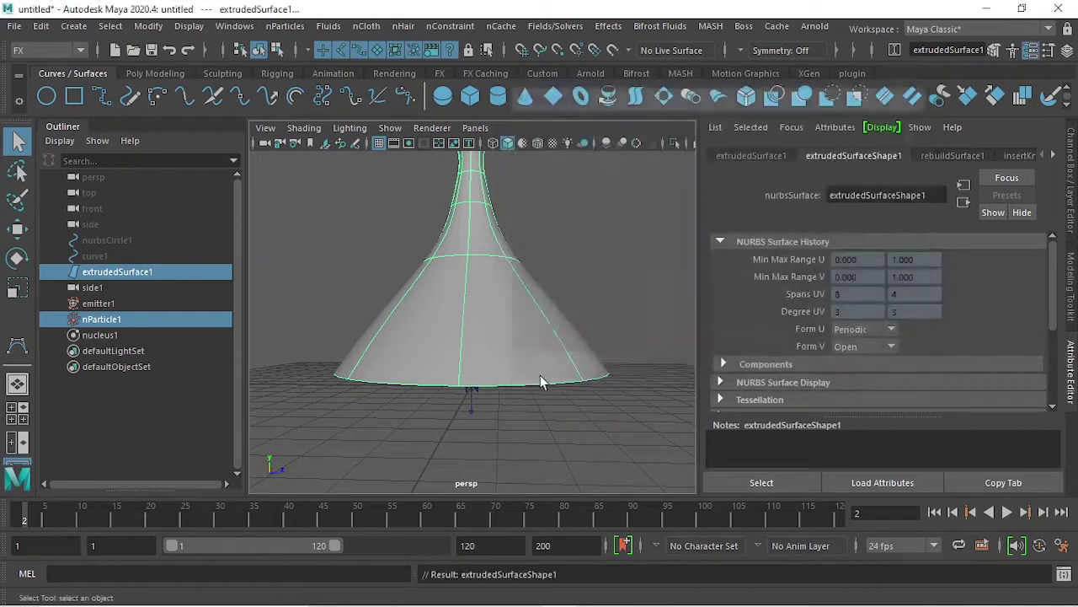
mouse_move(540, 376)
alt+mouse_down()
mouse_move(536, 297)
mouse_move(527, 388)
alt+mouse_up()
Play the goaled simulation and orbit around the funnel to inspect the particles on it.
click(1007, 512)
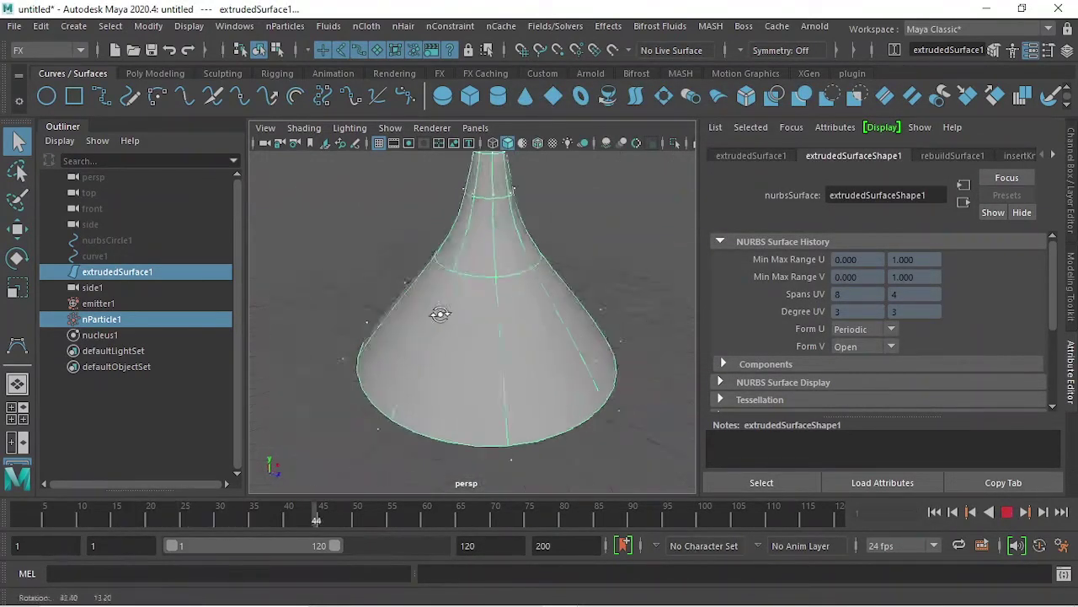
alt+drag(438, 313, 514, 220)
mouse_move(496, 336)
alt+mouse_down()
mouse_move(521, 306)
mouse_move(522, 325)
alt+mouse_up()
mouse_move(427, 311)
alt+mouse_down()
mouse_move(496, 329)
mouse_move(507, 308)
alt+mouse_up()
mouse_move(405, 343)
alt+mouse_down()
mouse_move(450, 366)
mouse_move(492, 326)
mouse_move(506, 335)
mouse_move(498, 298)
alt+mouse_up()
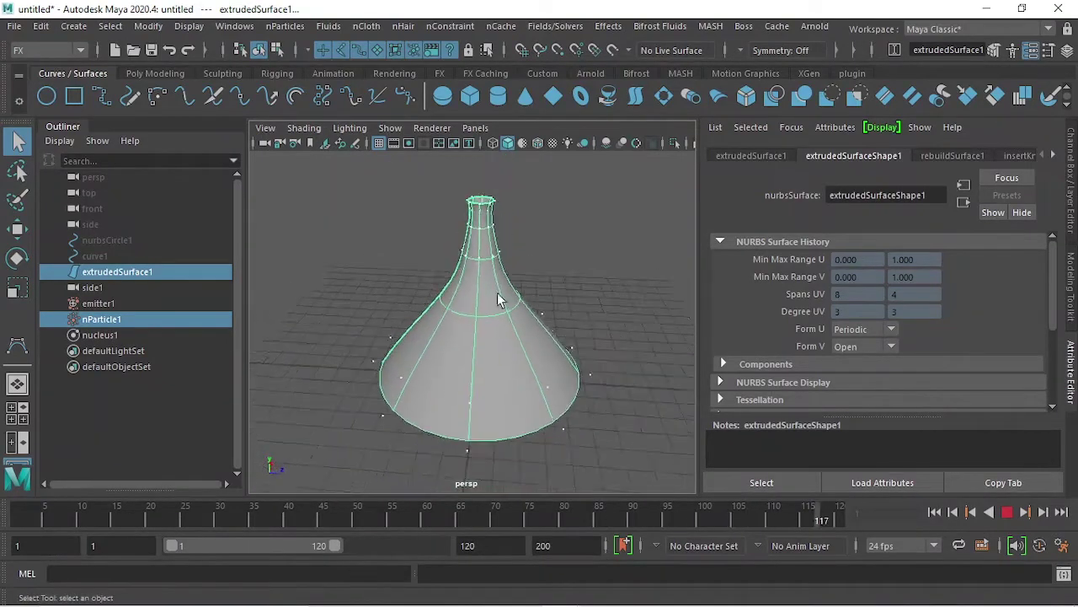
click(1006, 512)
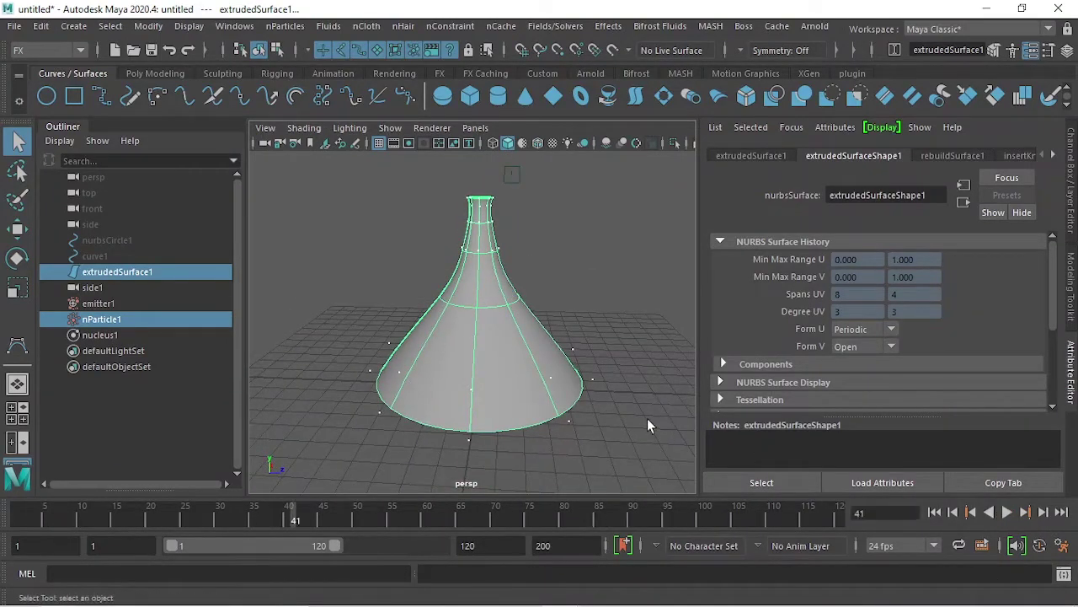
mouse_move(529, 364)
alt+mouse_down()
mouse_move(518, 361)
mouse_move(551, 385)
mouse_move(511, 386)
mouse_move(481, 306)
mouse_move(471, 312)
mouse_move(483, 345)
alt+mouse_up()
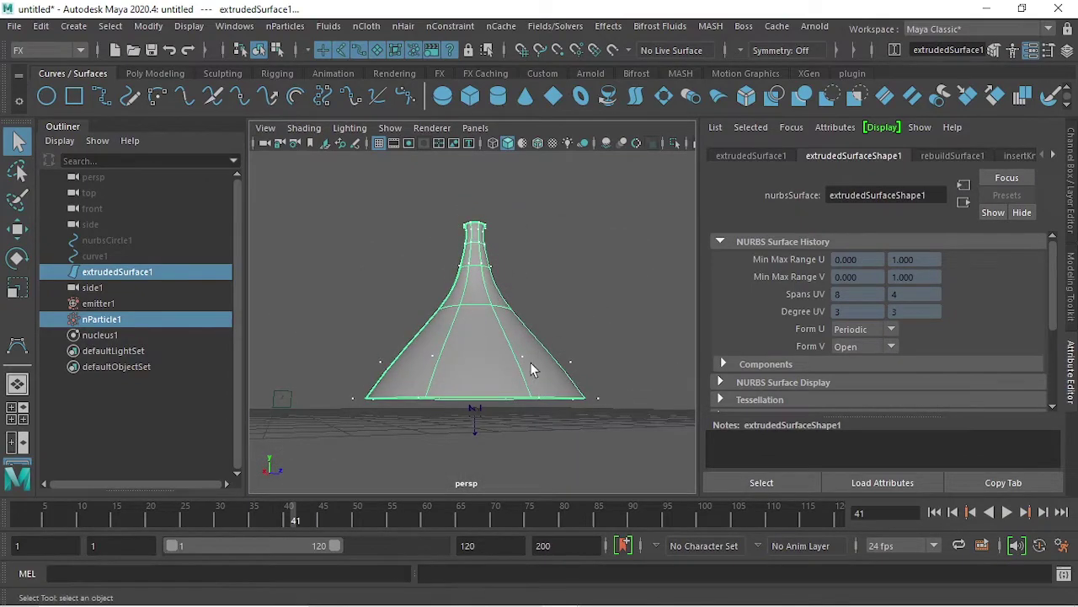
mouse_move(468, 305)
alt+mouse_down()
mouse_move(510, 337)
mouse_move(464, 342)
mouse_move(400, 376)
alt+mouse_up()
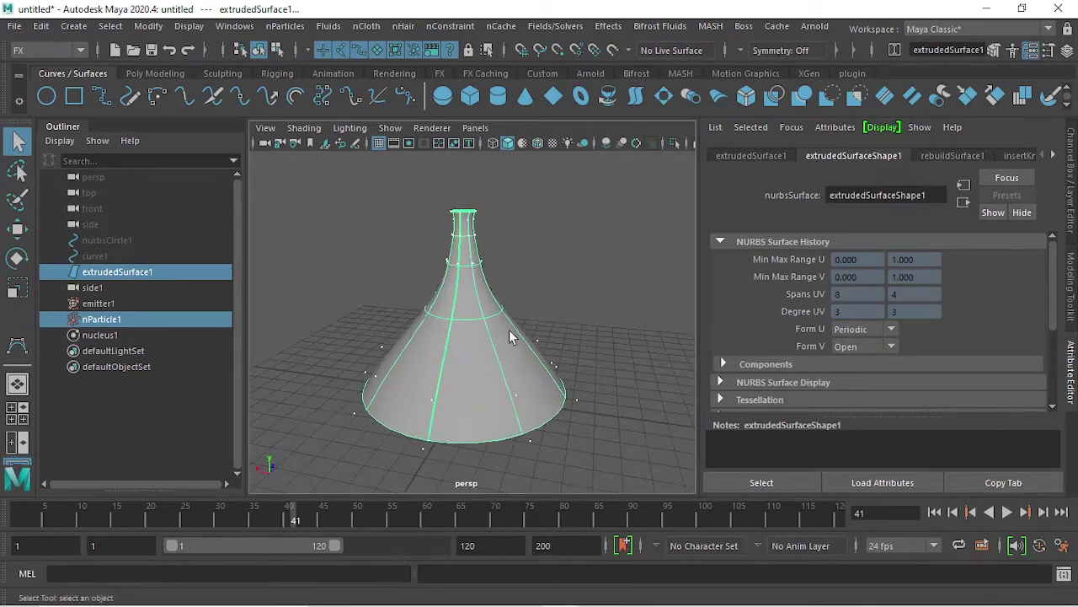
mouse_move(509, 329)
alt+mouse_down()
mouse_move(506, 397)
mouse_move(497, 315)
mouse_move(514, 262)
mouse_move(522, 287)
alt+mouse_up()
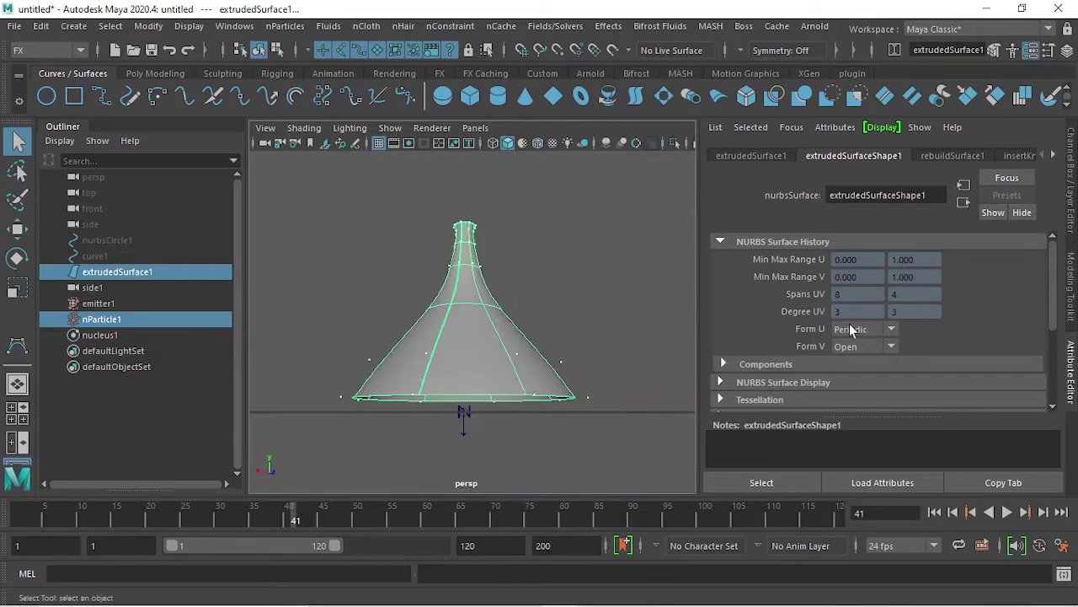
Add the goalU and goalV per-particle attributes to nParticle1 from the Particle attribute list.
click(117, 322)
scroll(832, 321, down, 4)
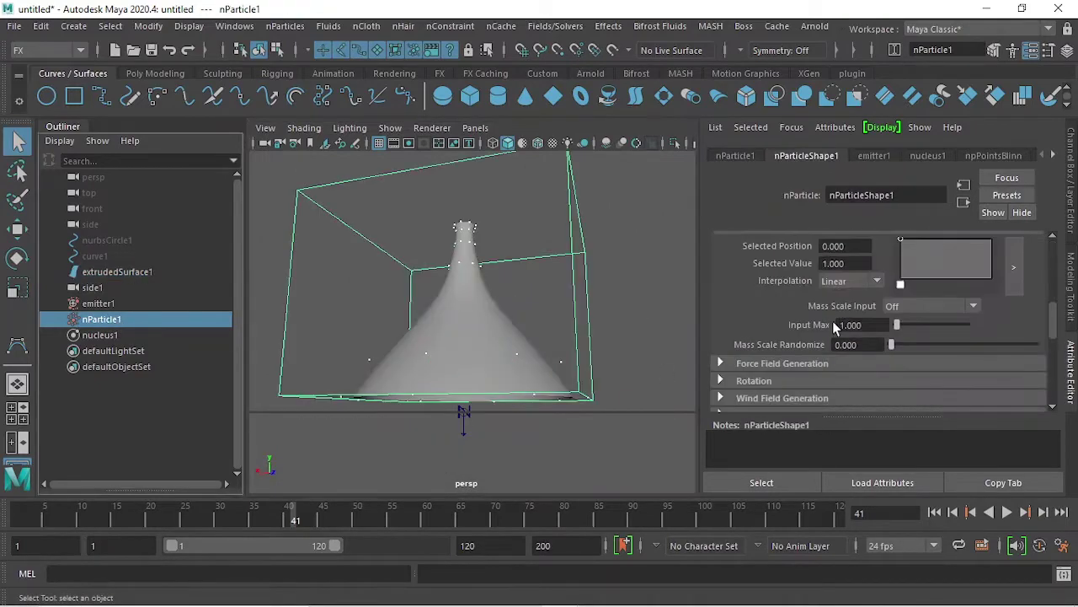
scroll(833, 321, up, 1)
scroll(788, 332, down, 5)
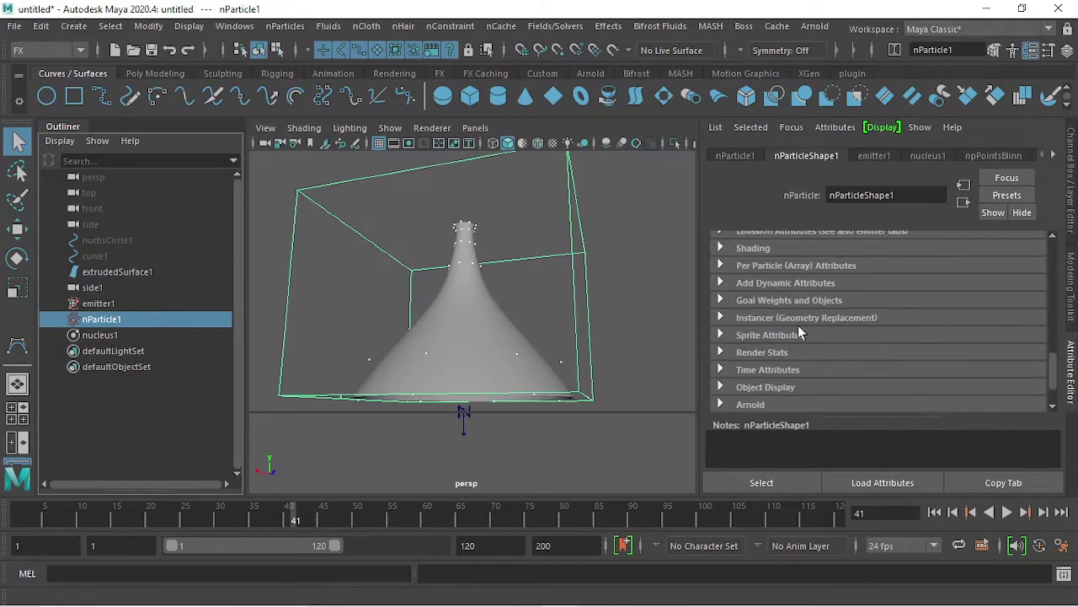
click(813, 265)
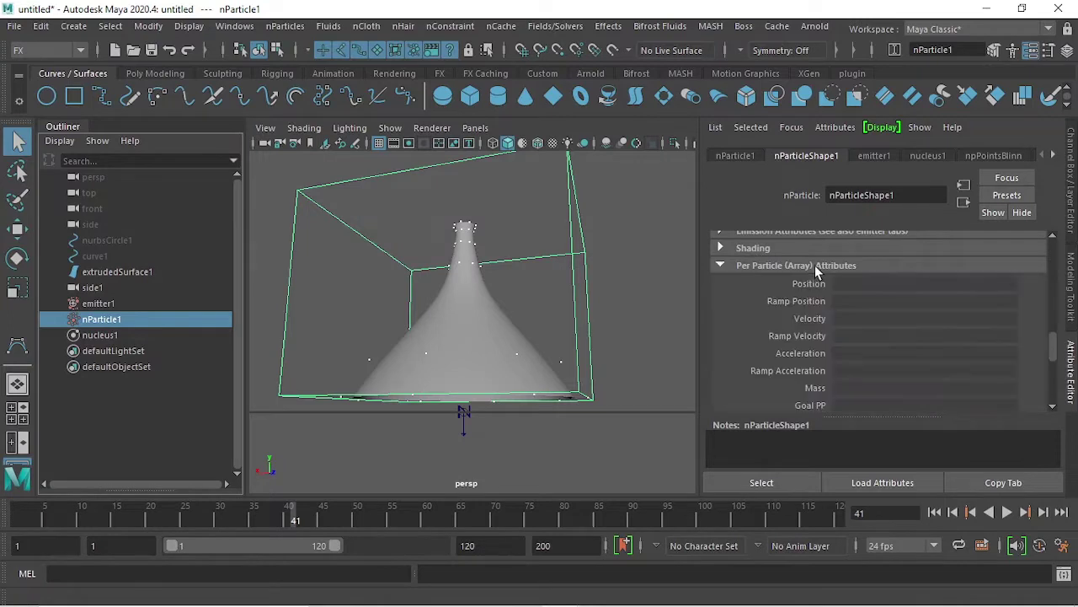
scroll(853, 307, down, 3)
click(792, 365)
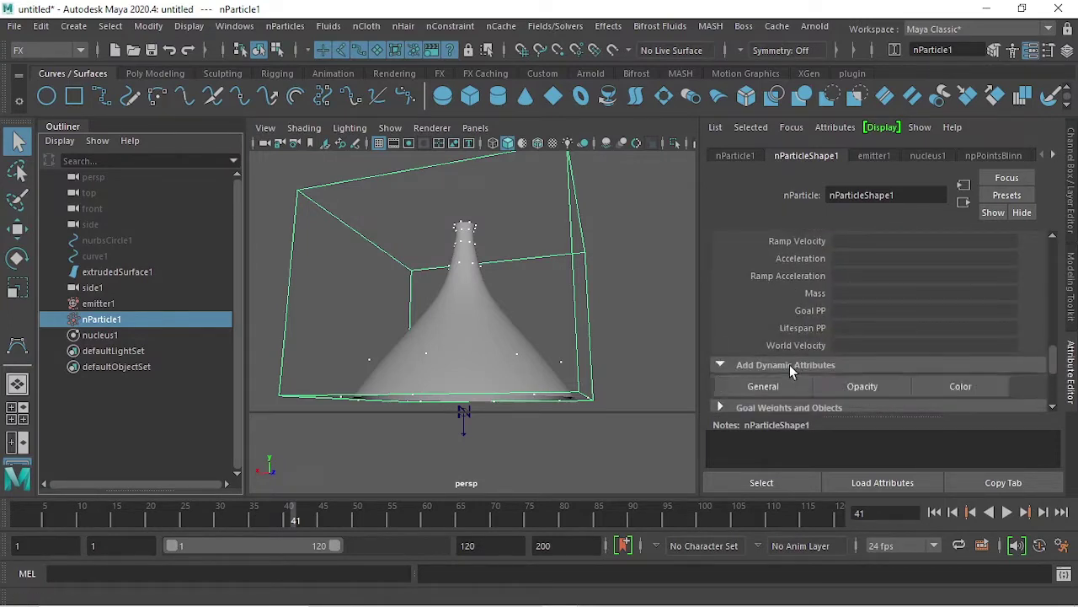
click(777, 385)
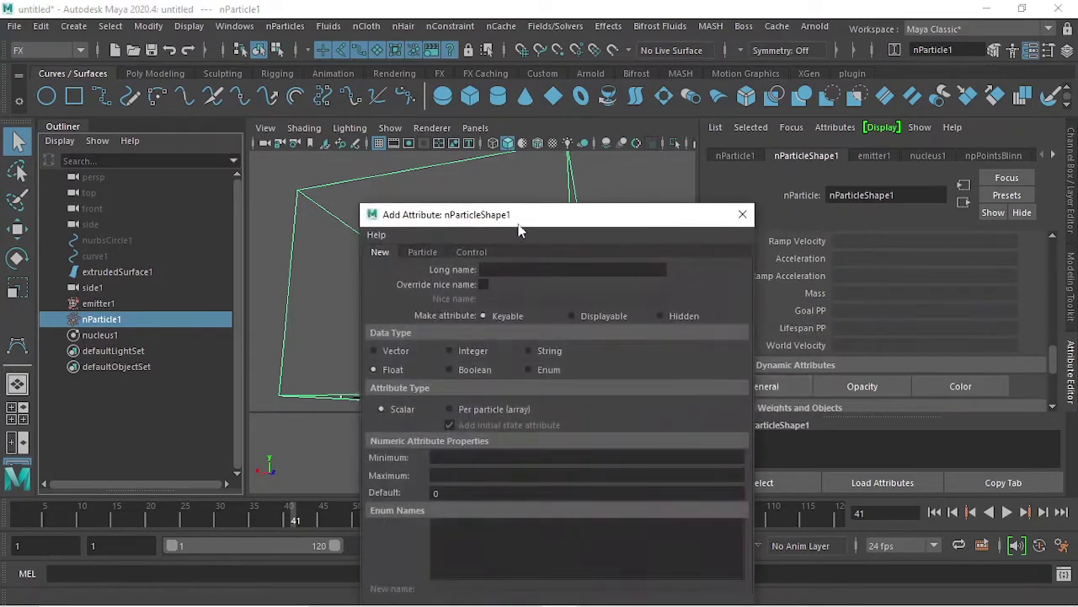
click(543, 193)
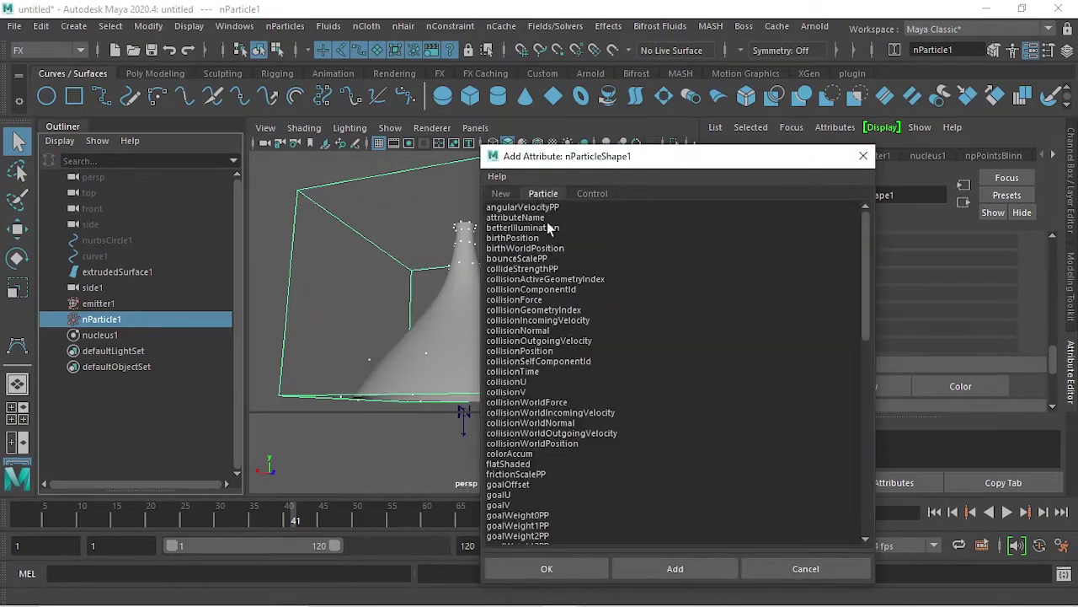
click(504, 506)
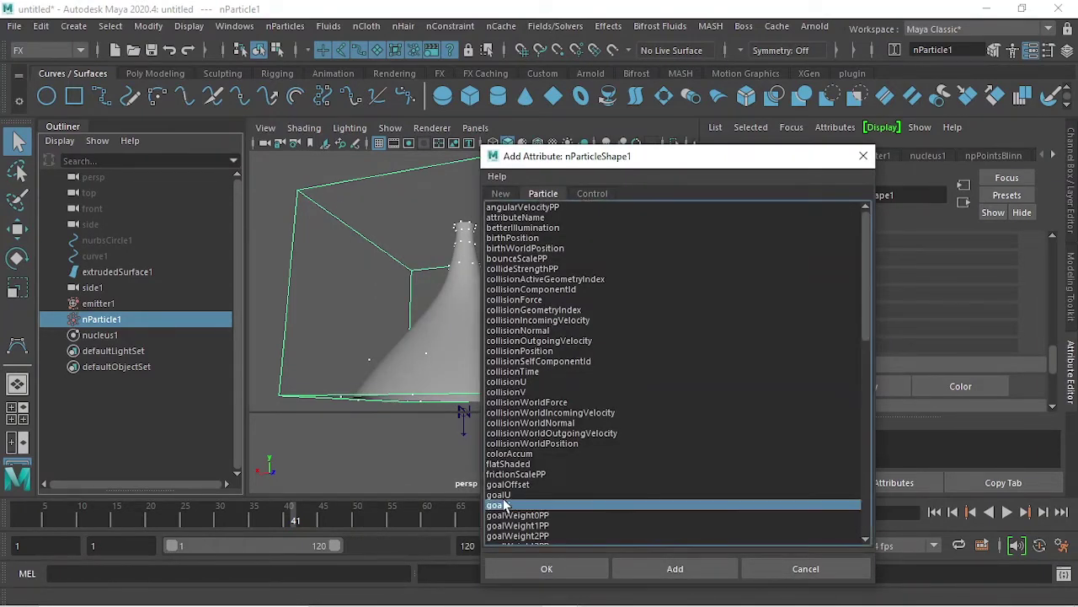
click(547, 567)
Scroll down to the new Goal U attribute and reframe the cone from a low side angle.
scroll(542, 350, down, 3)
scroll(543, 348, down, 2)
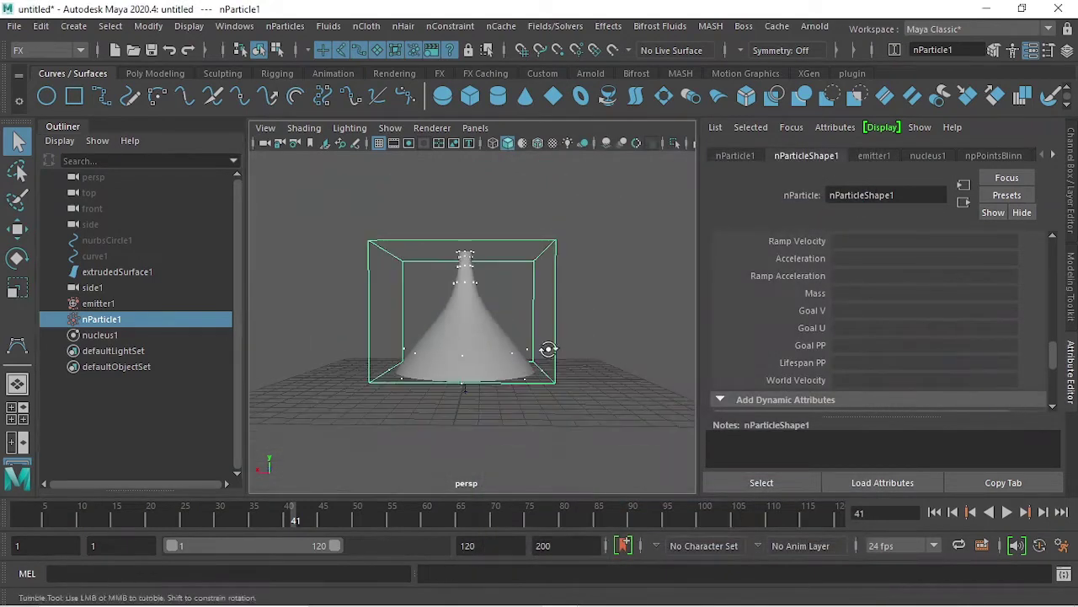
scroll(546, 351, down, 2)
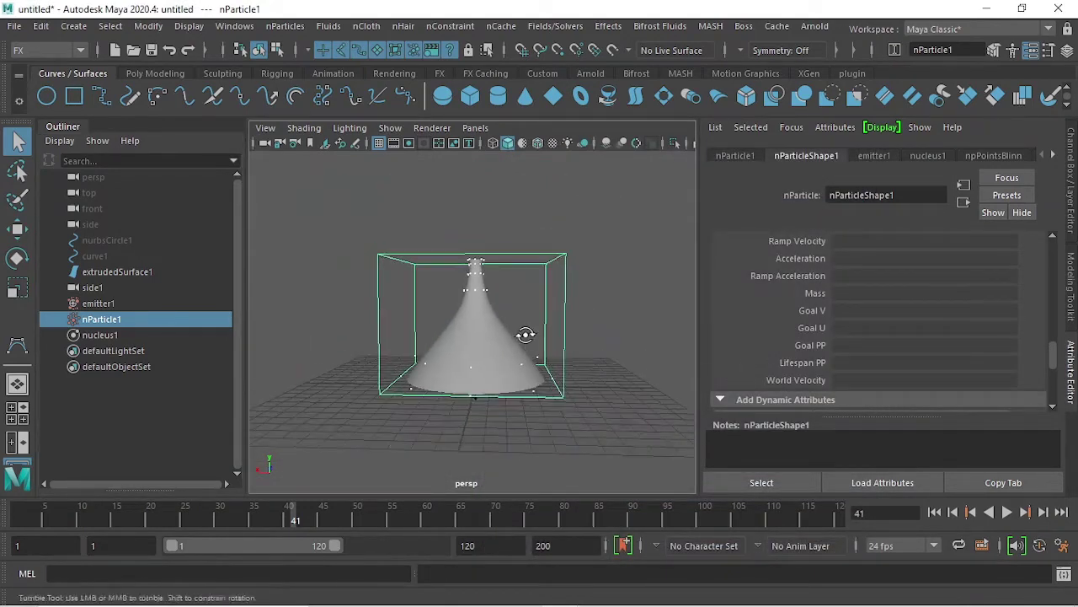
alt+drag(504, 327, 539, 329)
alt+middle_drag(590, 320, 542, 322)
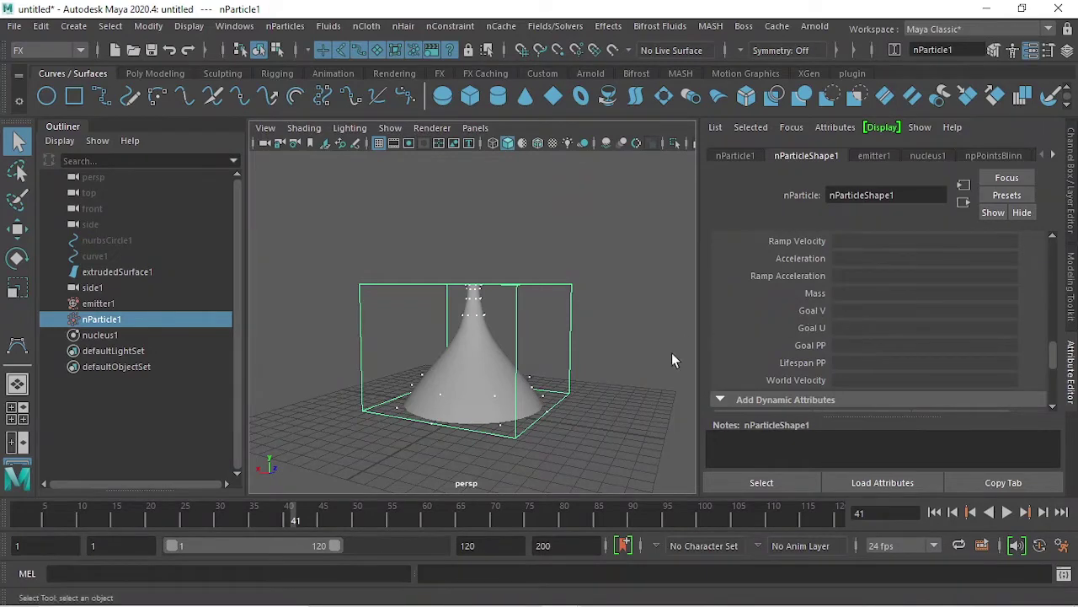
mouse_move(506, 287)
alt+mouse_down()
mouse_move(500, 332)
mouse_move(505, 304)
mouse_move(528, 347)
mouse_move(539, 278)
alt+mouse_up()
Start a Goal U creation expression and draft goalU = rand(0,1) in the Expression Editor.
right_click(856, 337)
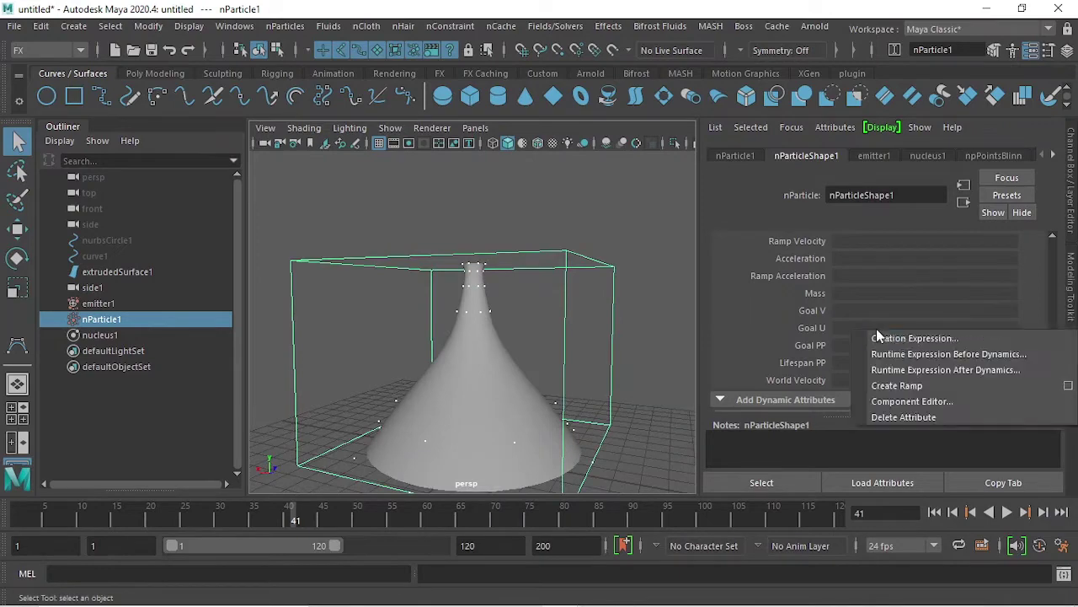
click(876, 330)
drag(587, 217, 613, 93)
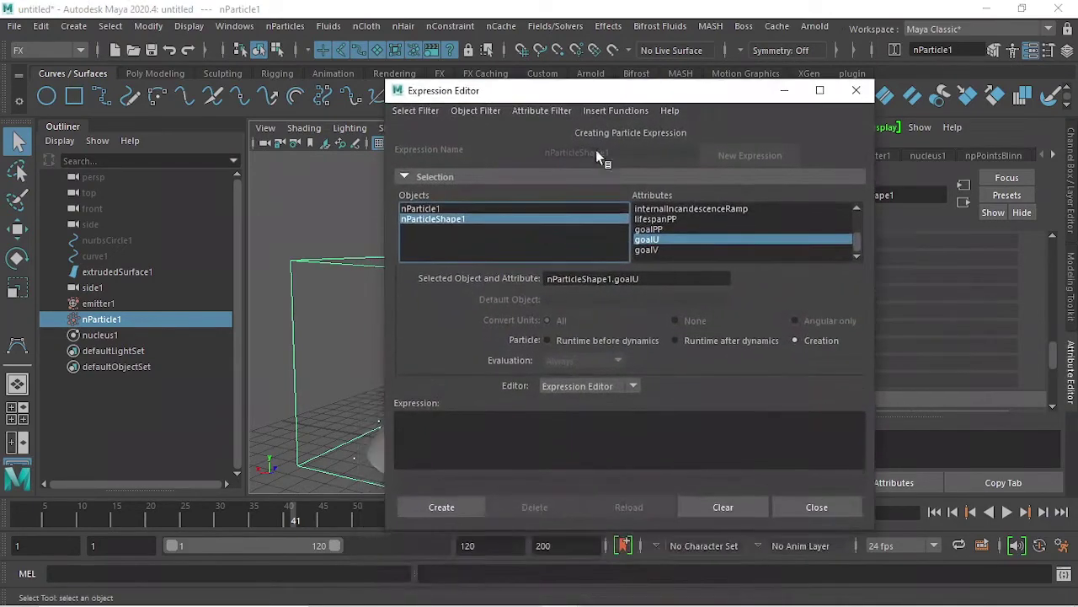
drag(640, 278, 537, 267)
key(ctrl+c)
click(520, 448)
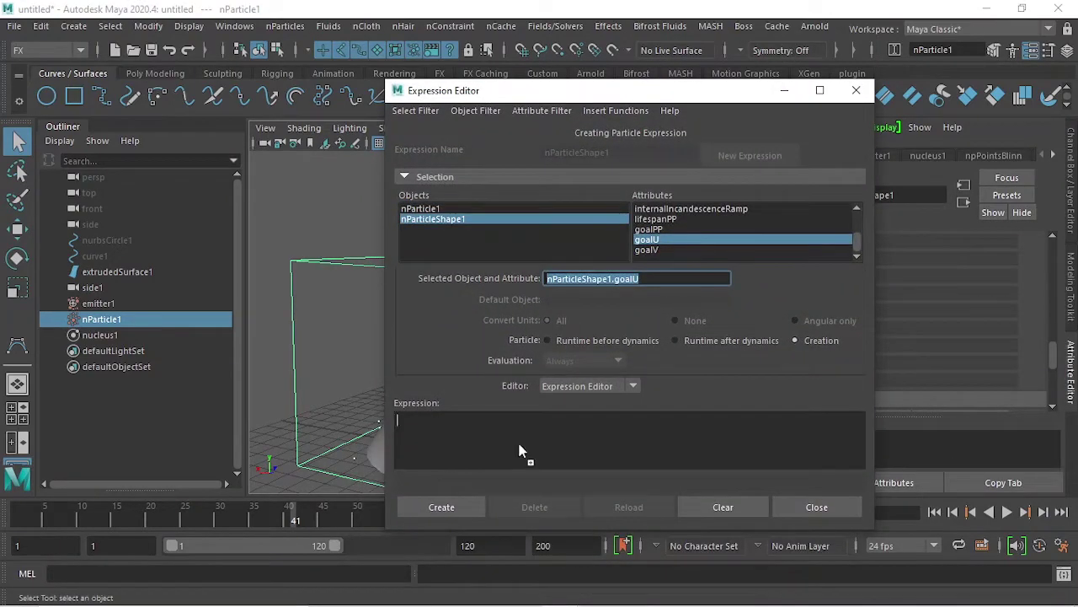
key(ctrl+v)
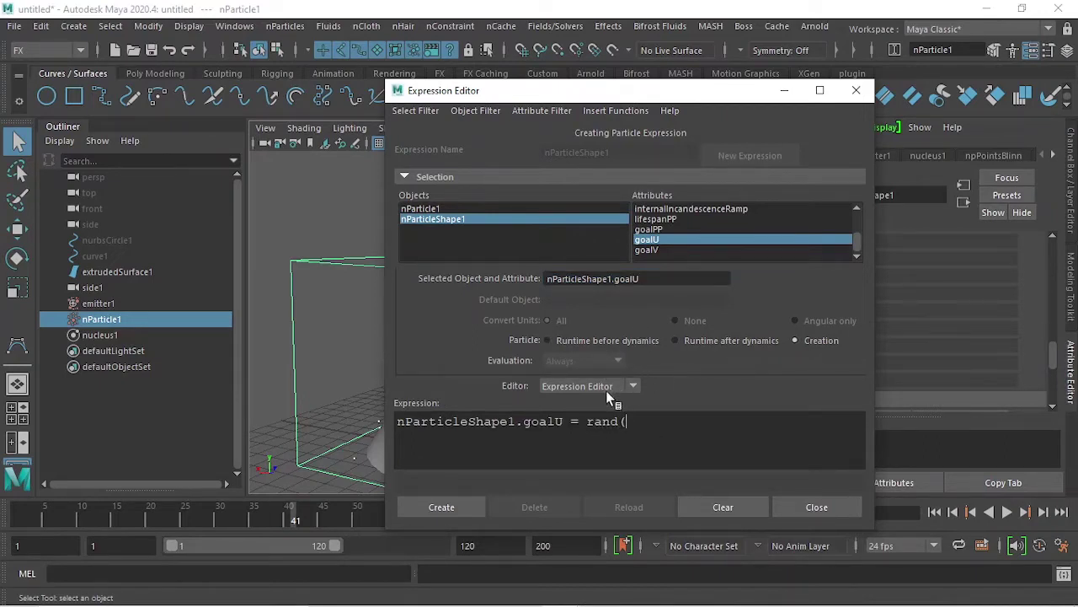
text(0)
key(BackSpace)
text();)
Re-enter nParticleShape1.goalU = rand(0,1); cleanly, create the expression, and close the editor.
click(749, 505)
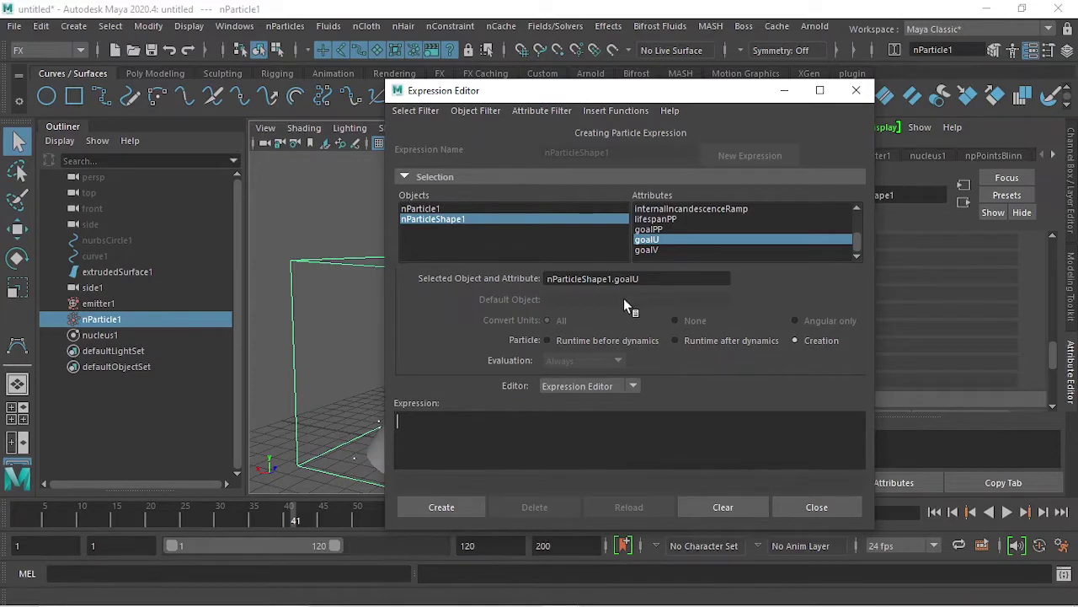
click(594, 278)
key(ctrl+a)
key(ctrl+c)
click(509, 424)
key(ctrl+v)
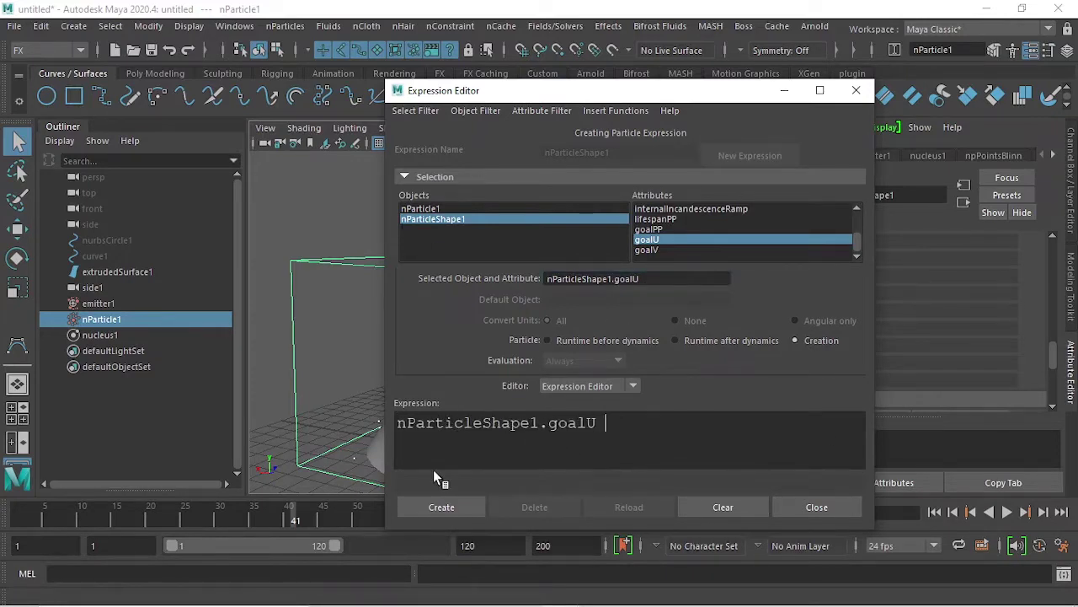
text(= rand(0,)
text(1);)
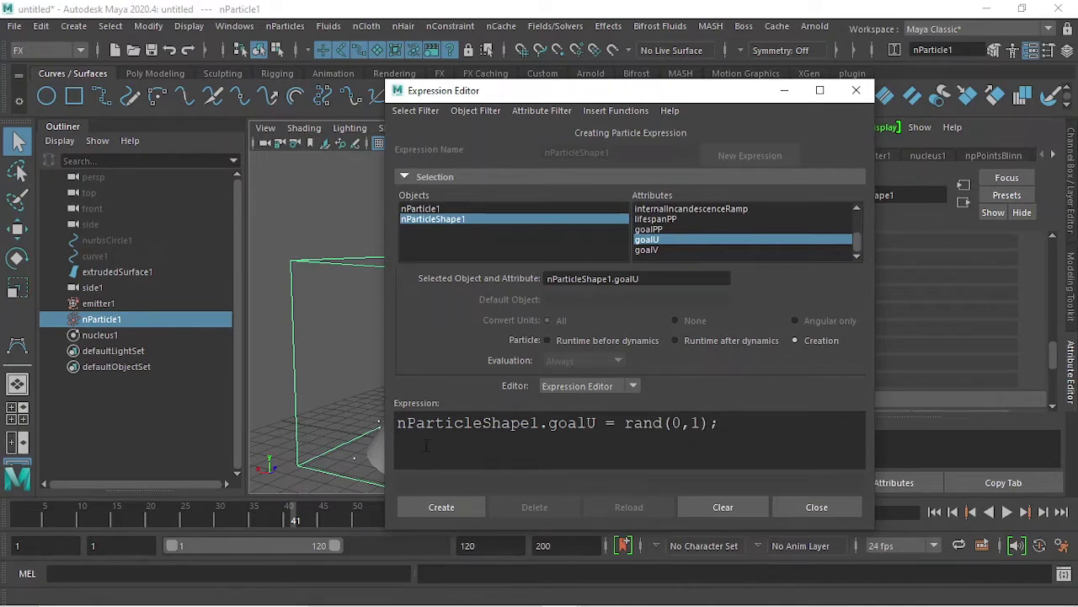
click(460, 509)
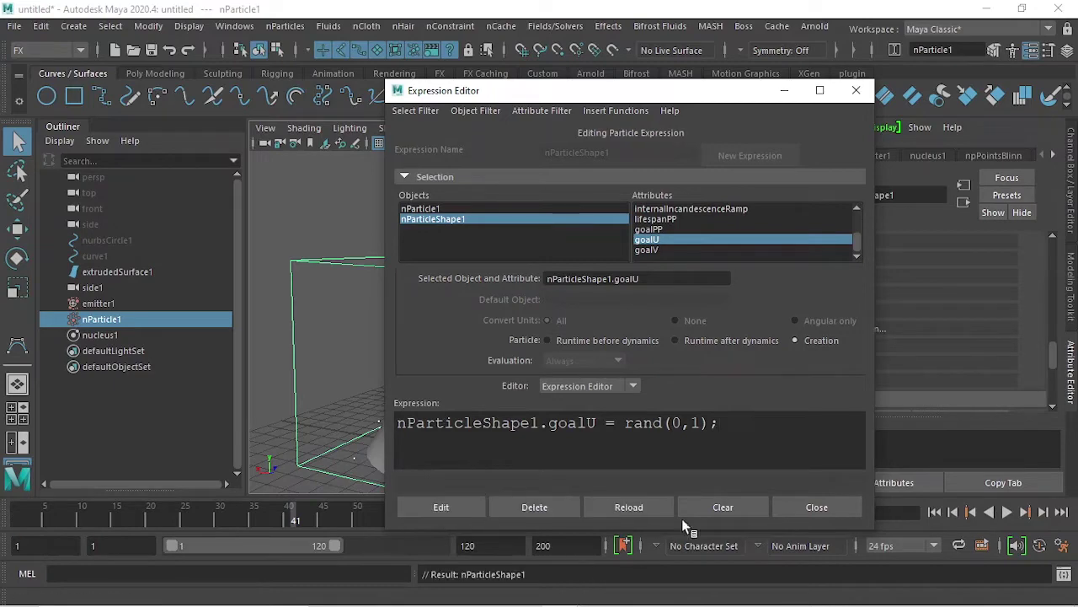
click(856, 90)
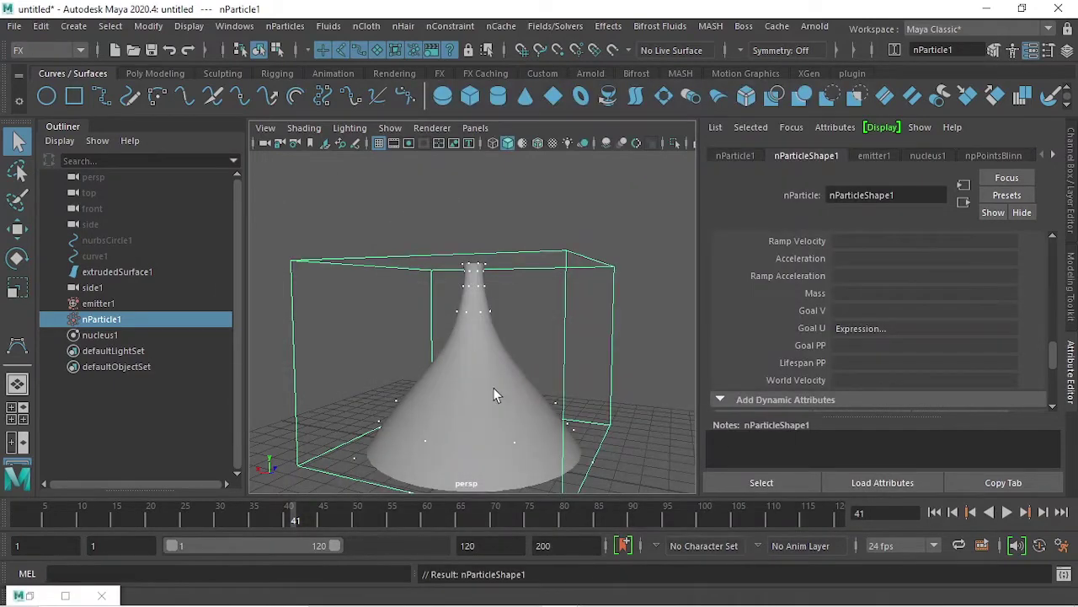
Replay the goaled simulation and orbit to a low side view of the cone.
click(935, 513)
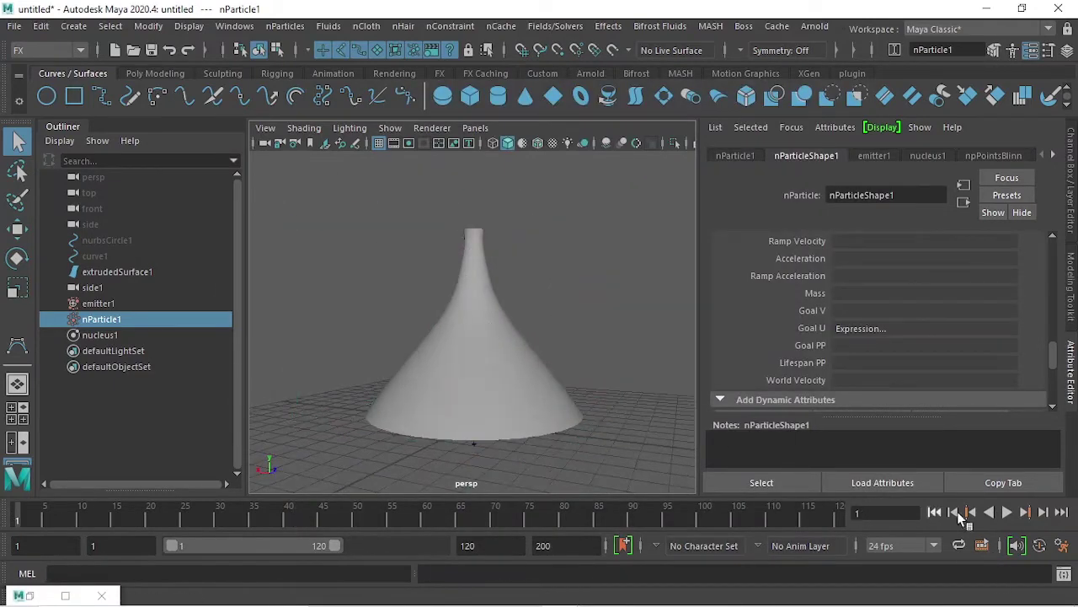
click(1007, 512)
mouse_move(539, 320)
alt+mouse_down()
mouse_move(504, 278)
mouse_move(534, 300)
alt+mouse_up()
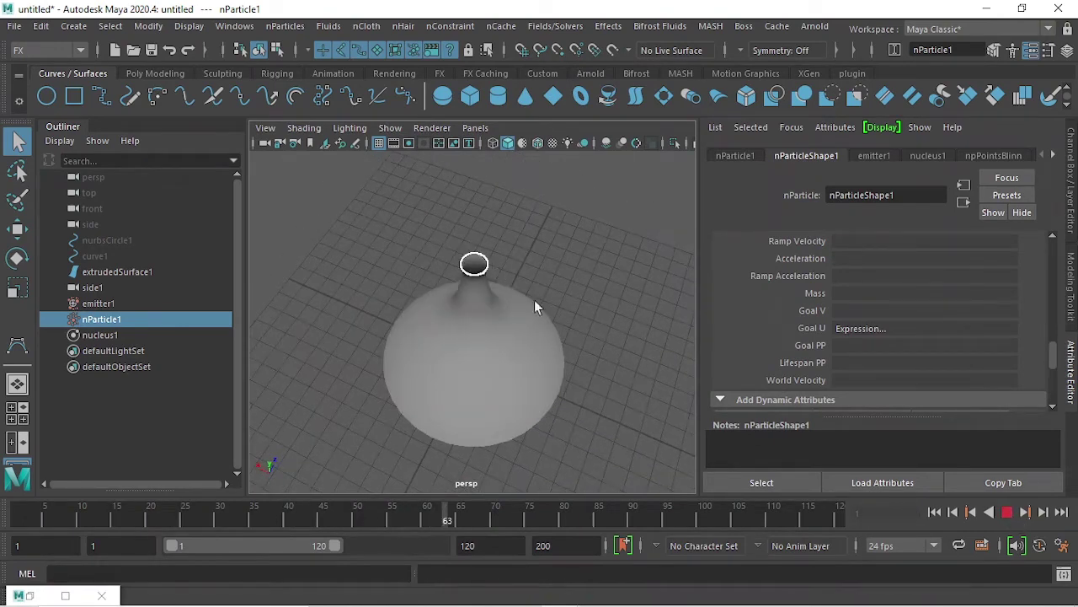
click(1006, 513)
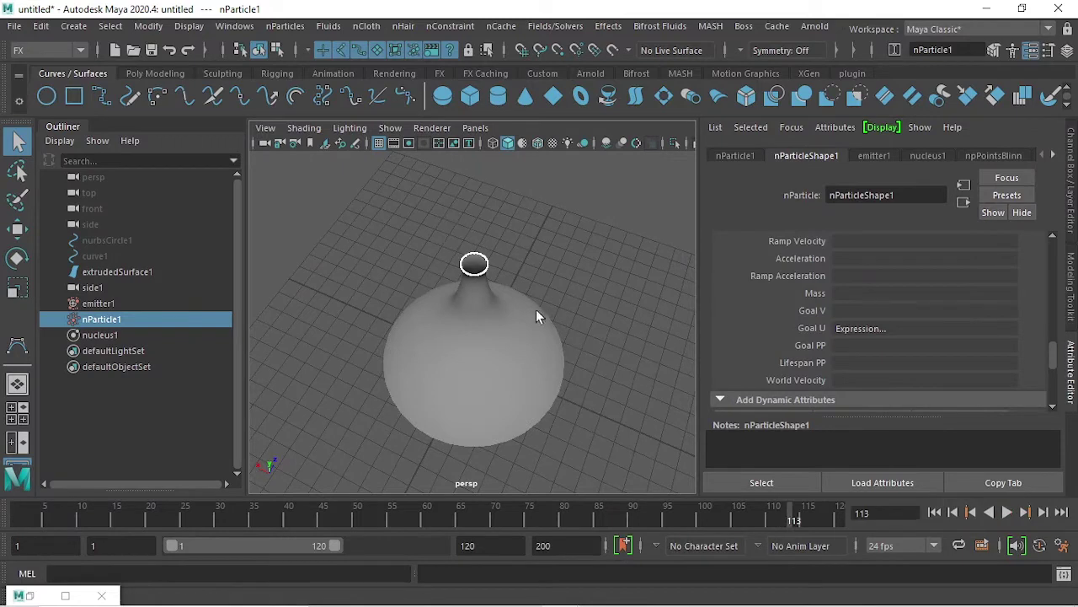
alt+drag(536, 316, 796, 356)
Create a ramp driving Goal V and remove its middle grey colour stop.
right_click(854, 310)
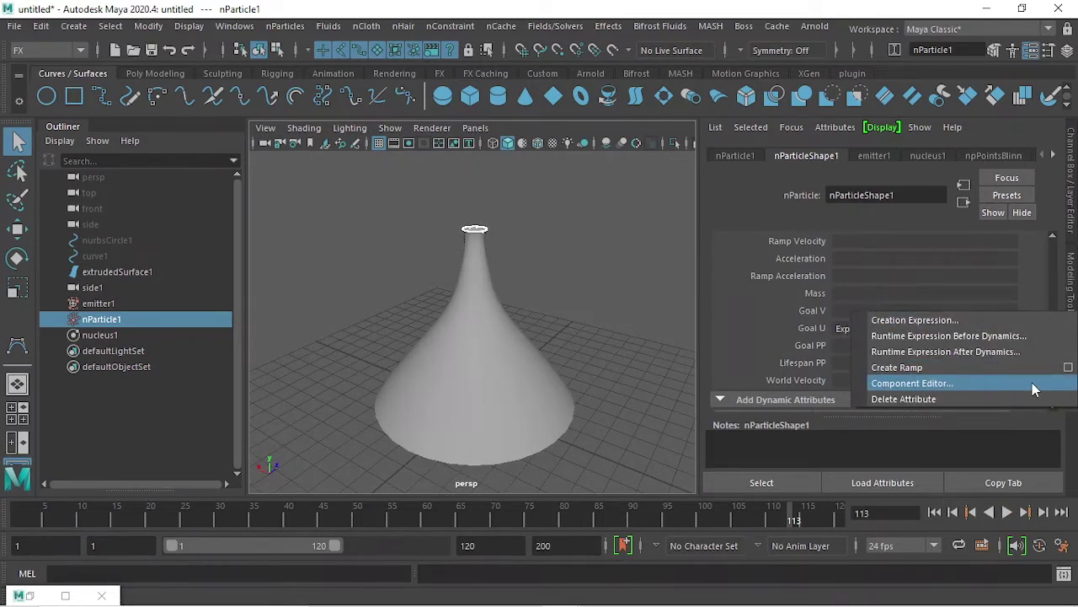
click(1069, 367)
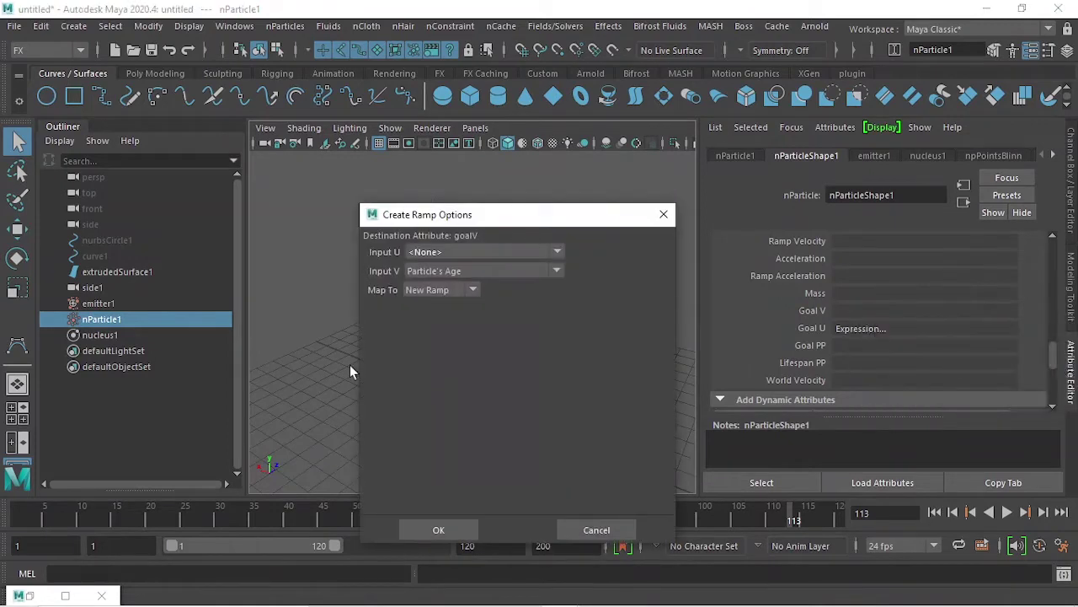
click(433, 532)
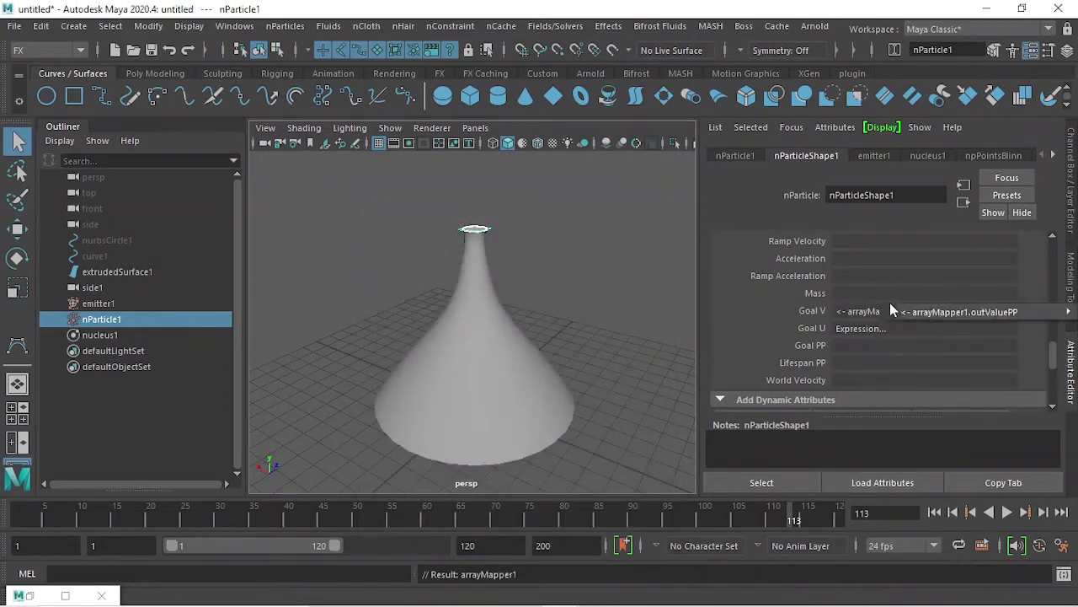
mouse_move(960, 311)
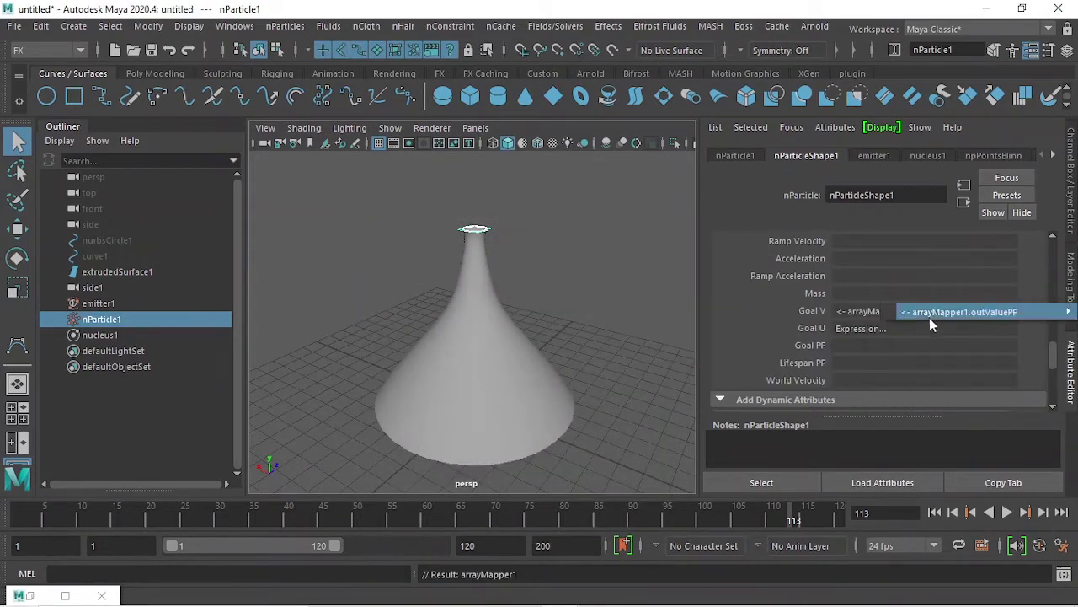
click(763, 308)
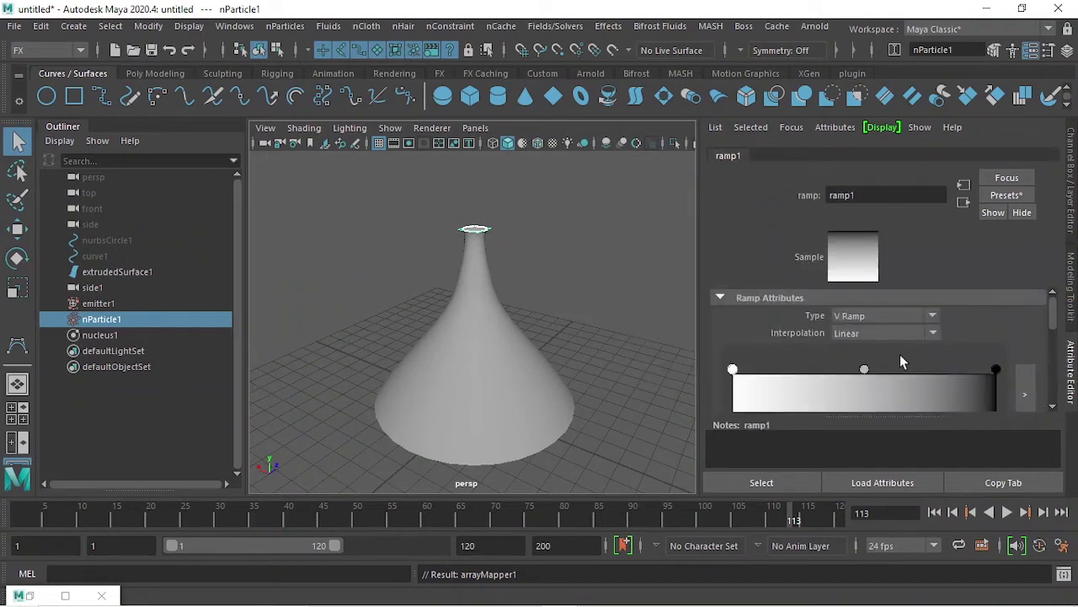
scroll(1011, 352, down, 2)
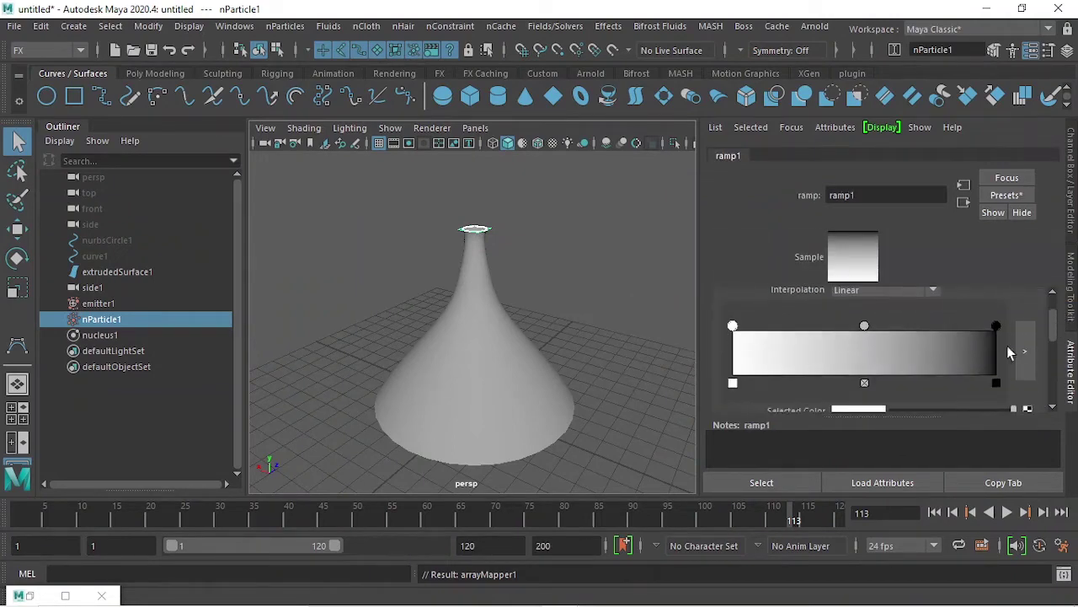
click(865, 383)
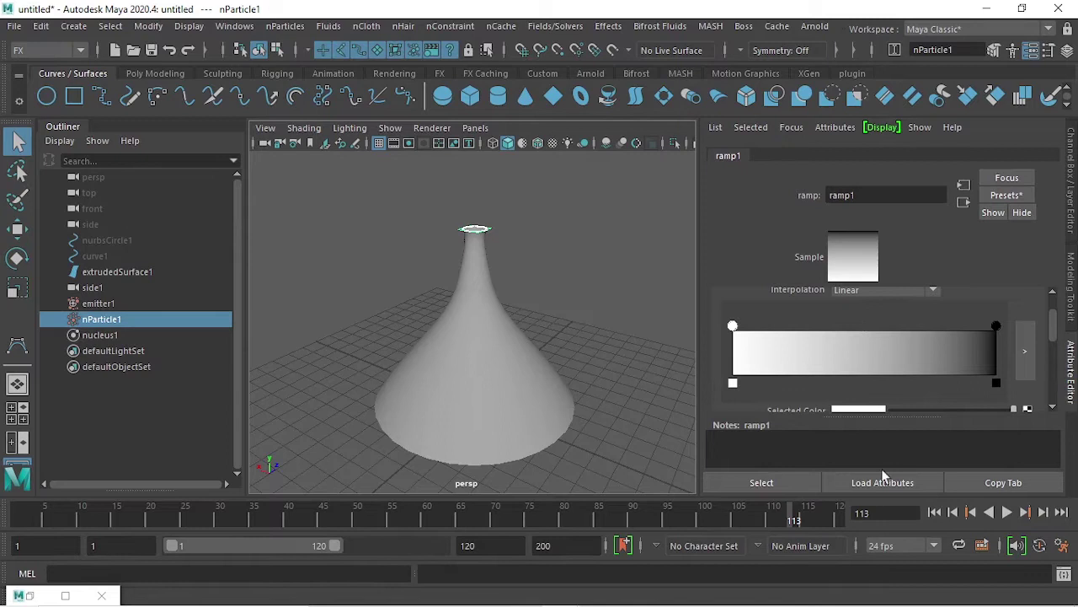
Preview the particles at frame 20 and rearrange the ramp's white and black stops.
click(935, 511)
click(1007, 511)
click(1006, 512)
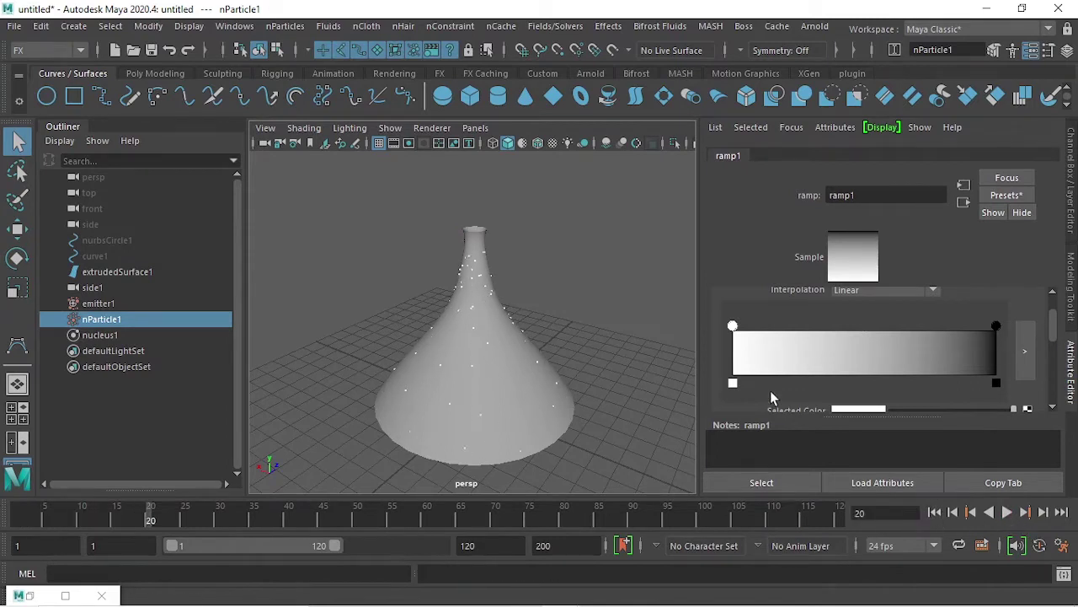
mouse_move(407, 401)
alt+mouse_down()
mouse_move(464, 416)
mouse_move(515, 407)
alt+mouse_up()
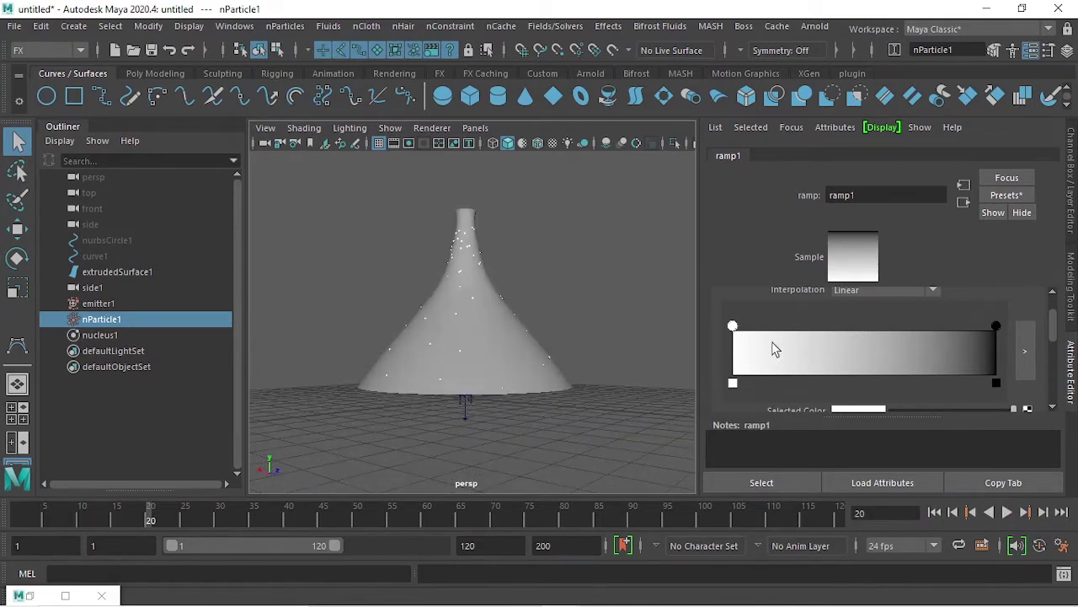
drag(732, 326, 911, 326)
drag(994, 325, 609, 328)
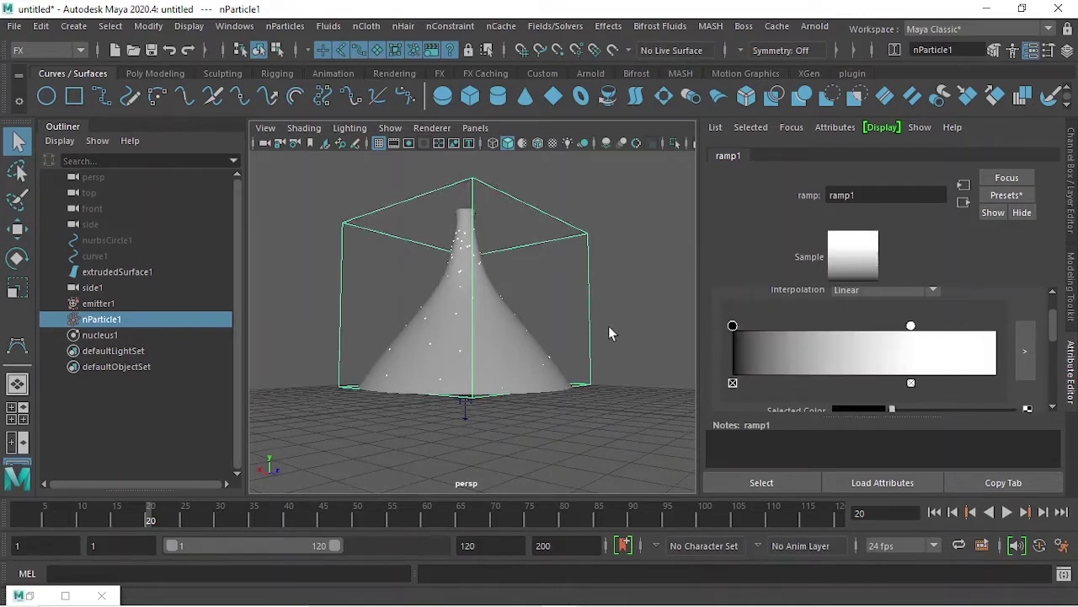
drag(910, 326, 996, 326)
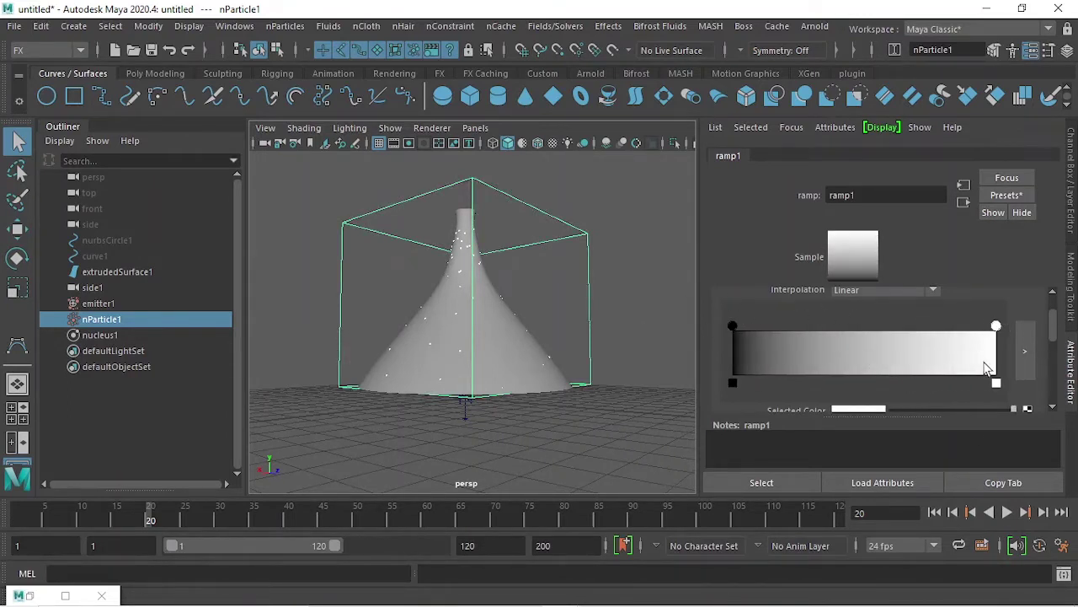
scroll(899, 362, down, 1)
Reverse the ramp to run white at left to black at right, preview, then select emitter1.
click(935, 514)
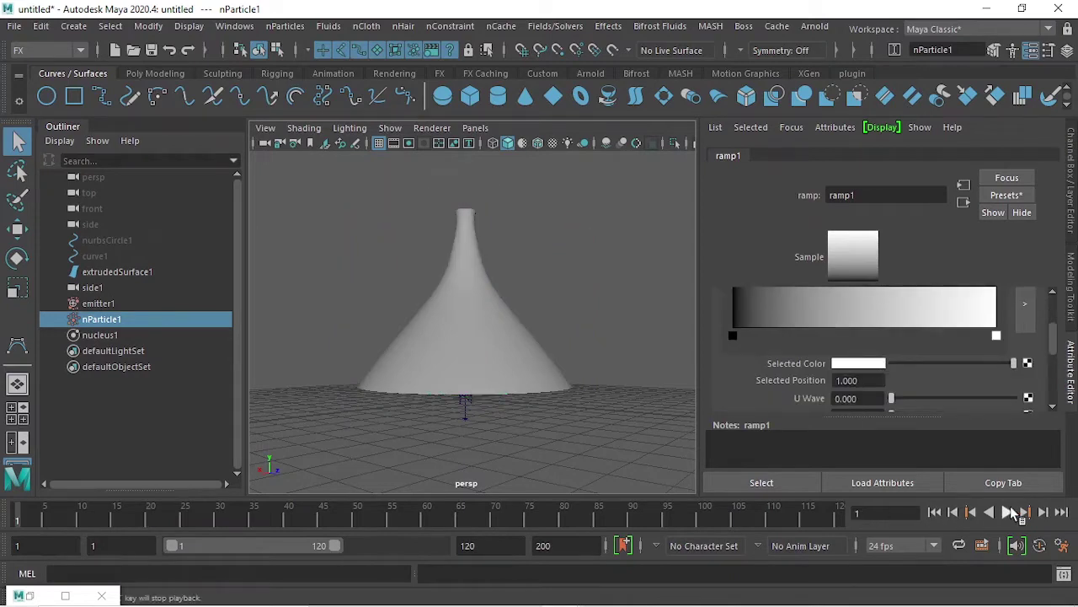
click(1007, 511)
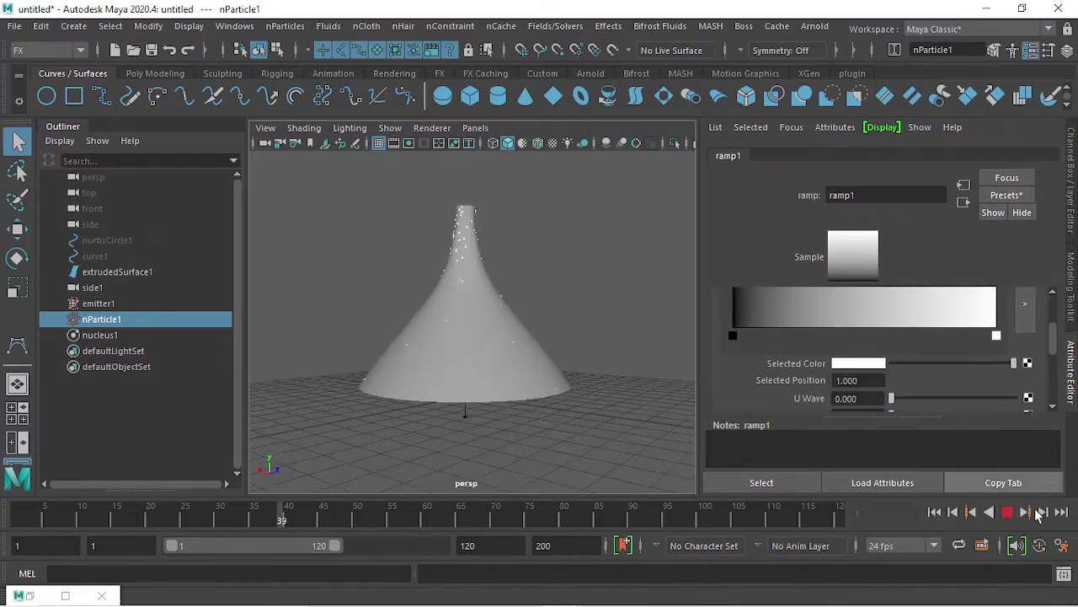
click(1007, 511)
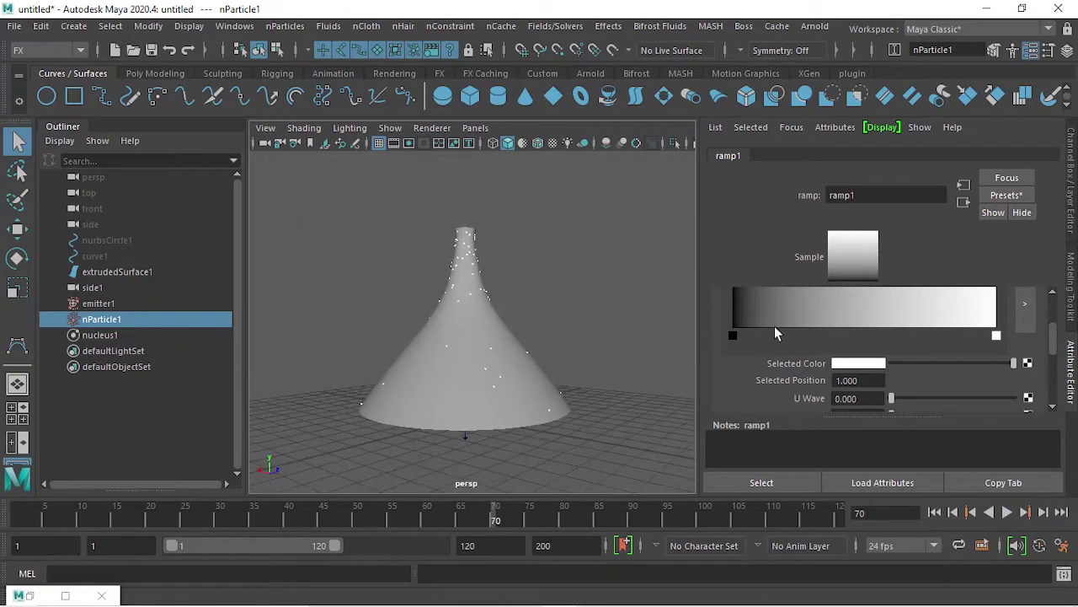
drag(735, 326, 904, 340)
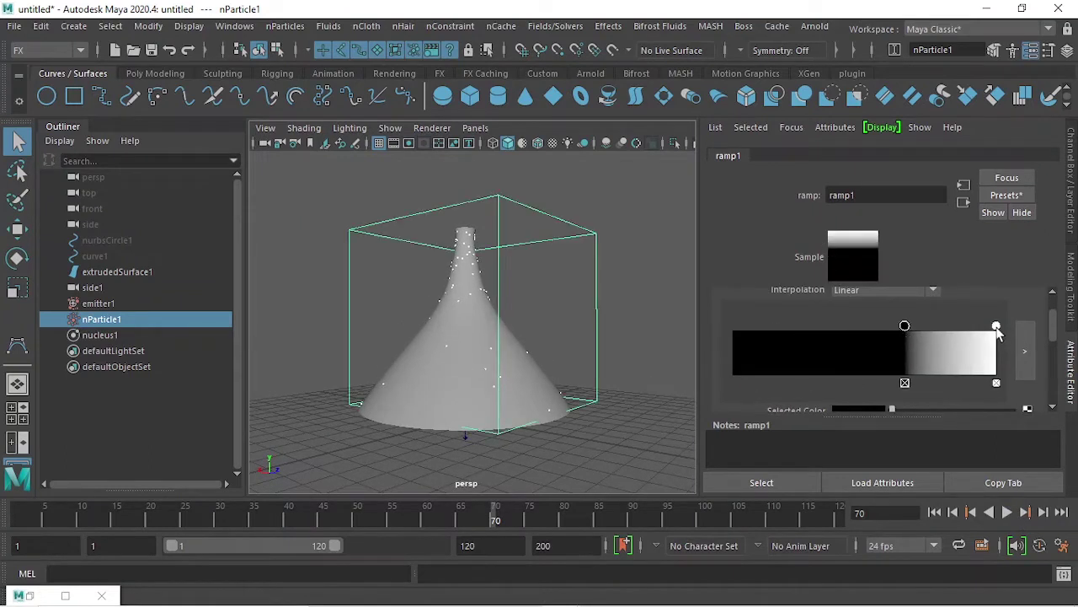
drag(996, 326, 733, 326)
drag(904, 328, 996, 327)
click(935, 512)
click(1007, 513)
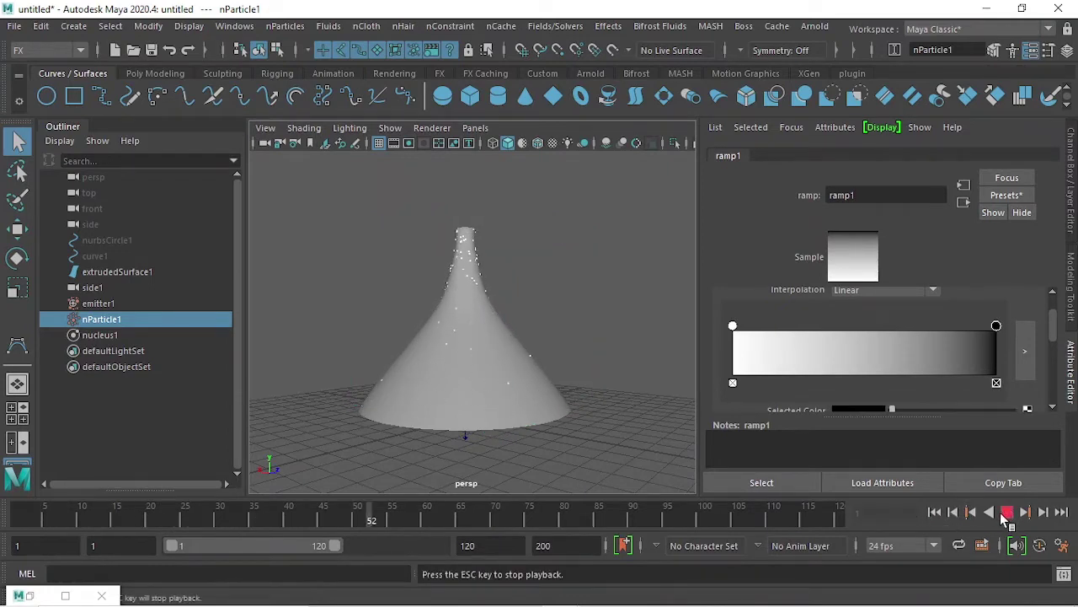
click(1006, 512)
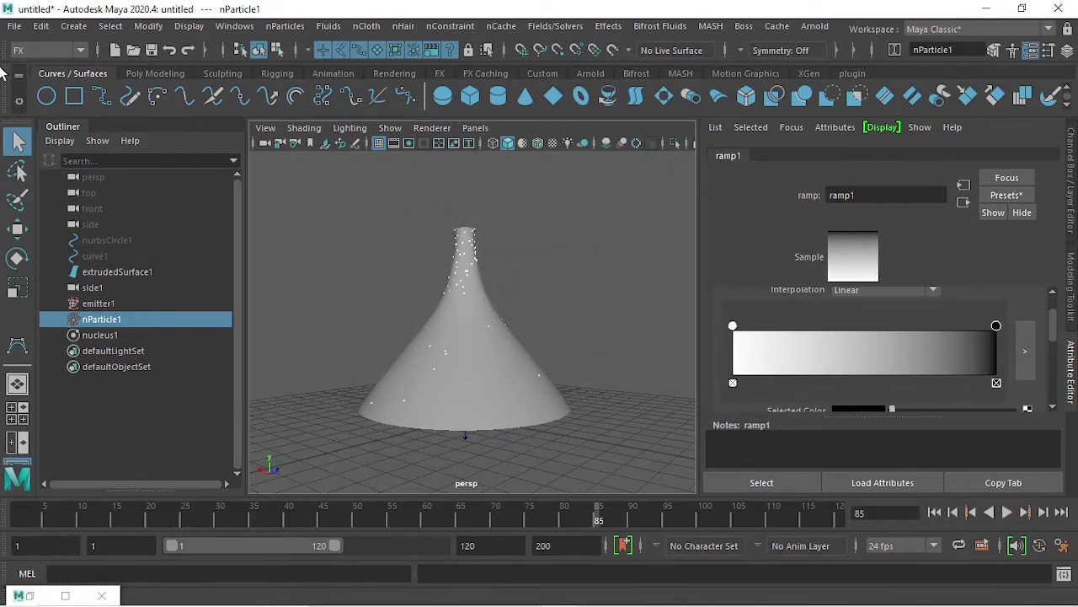
click(98, 304)
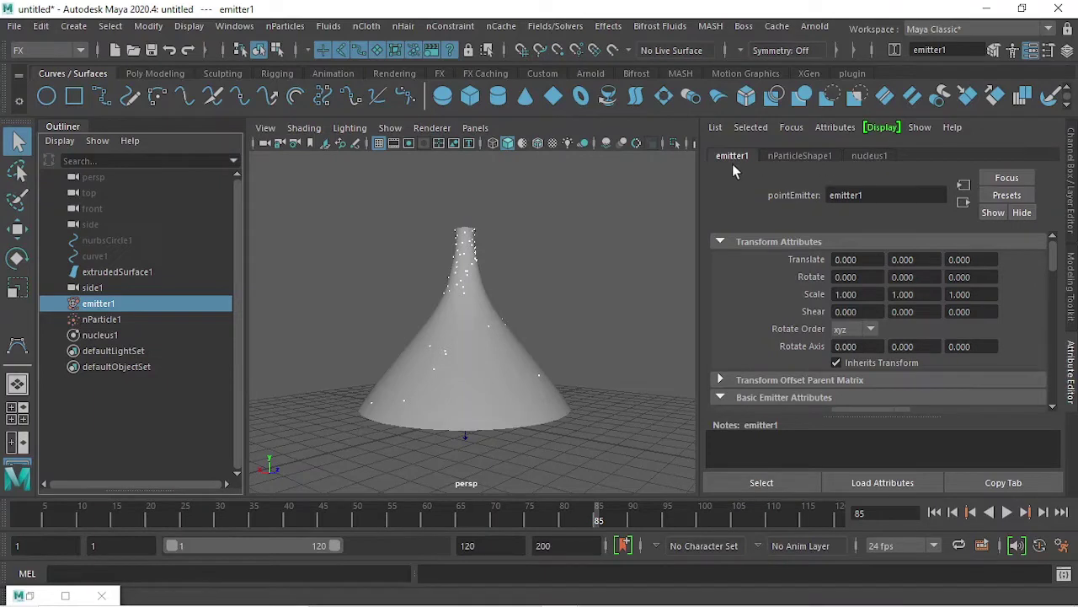
Set emitter1's rate to 1200 particles/sec and preview the denser emission.
scroll(873, 294, down, 3)
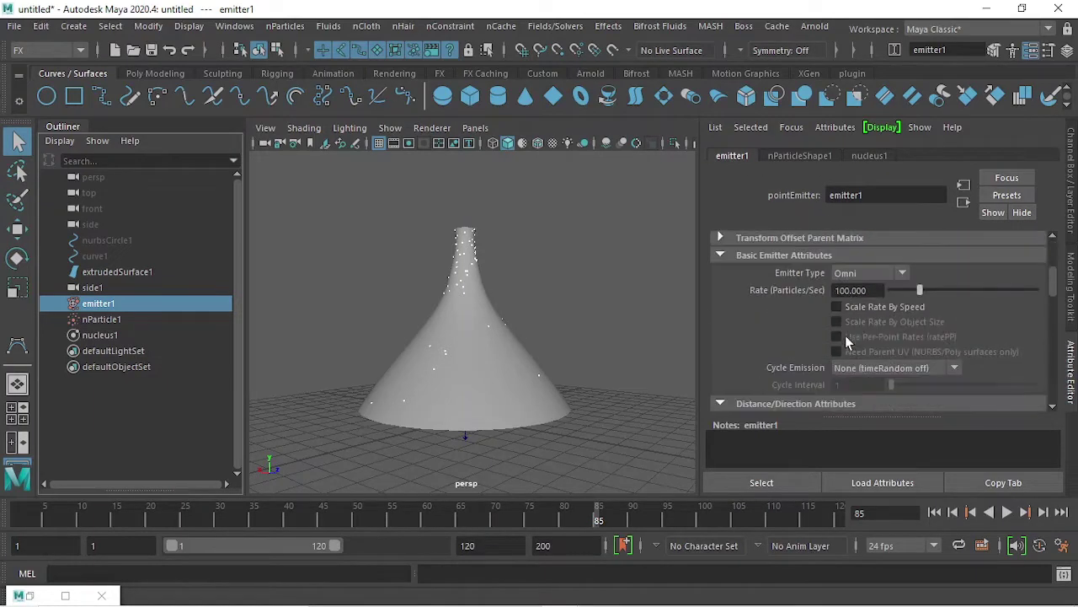
click(879, 292)
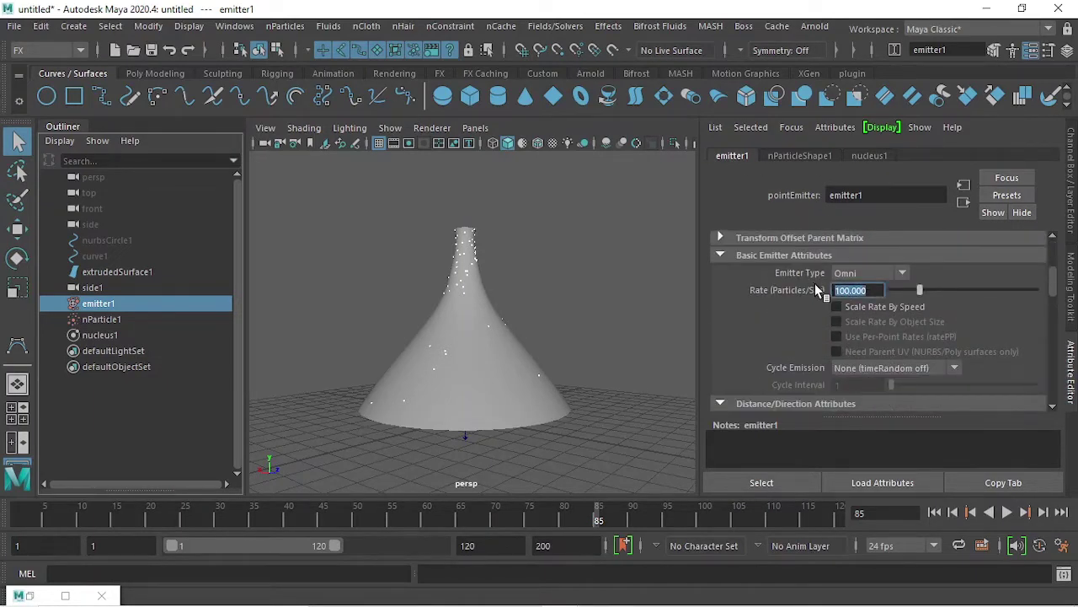
text(1200)
key(Return)
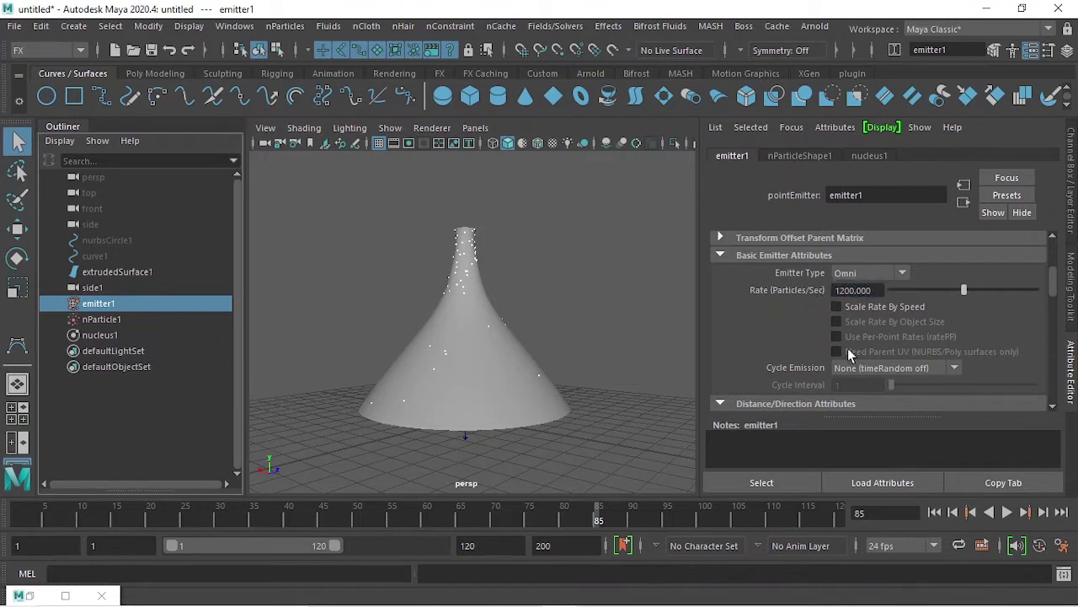
click(933, 512)
click(1007, 513)
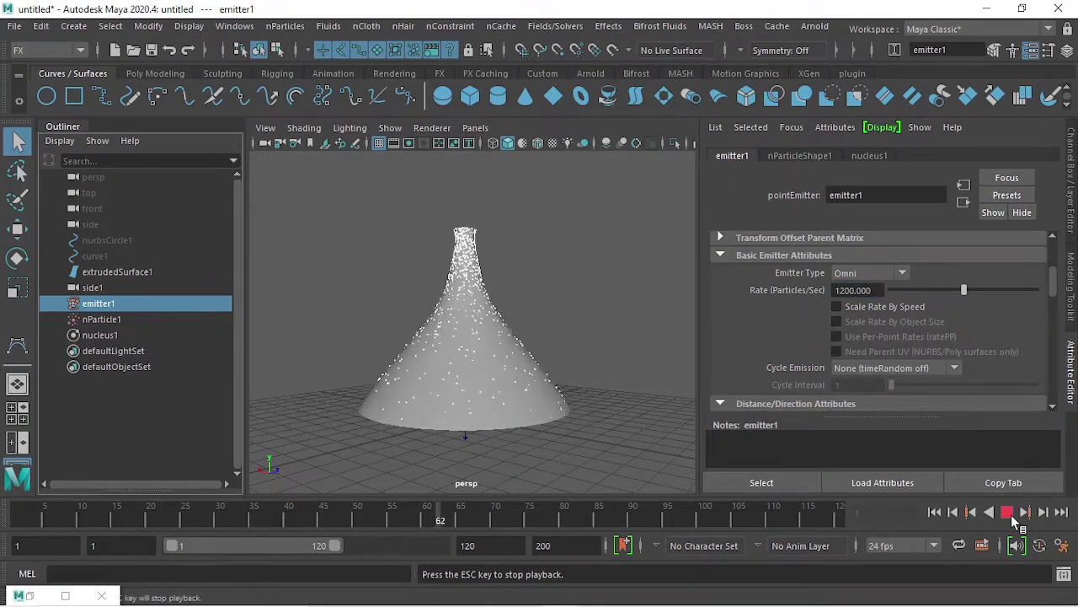
click(1008, 512)
Raise the emission rate to 2200, then 3000 particles/sec, and replay the simulation.
double_click(853, 290)
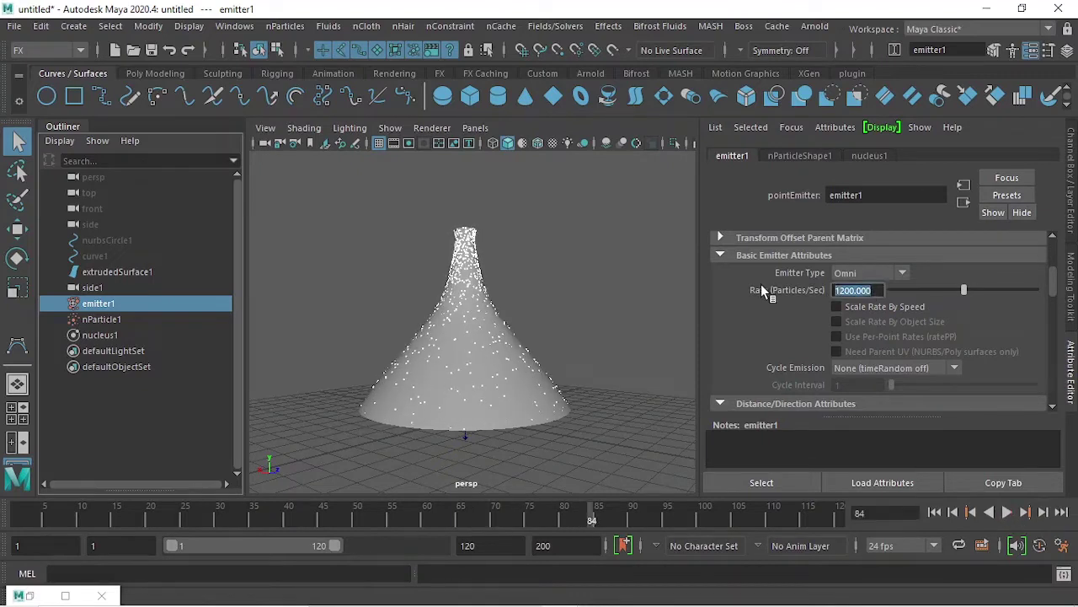
text(2200)
key(Return)
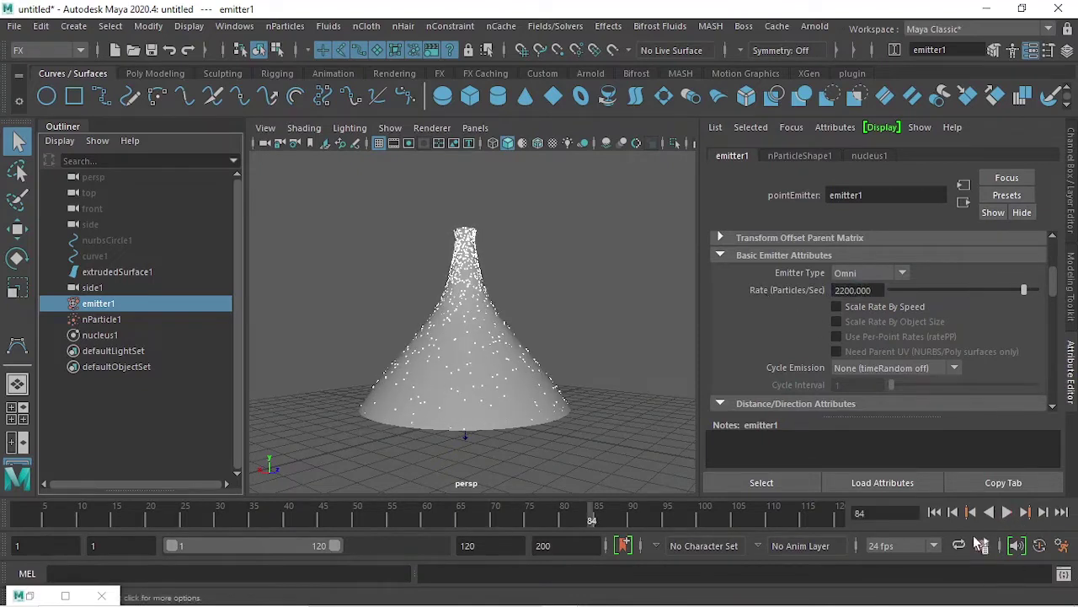
double_click(853, 290)
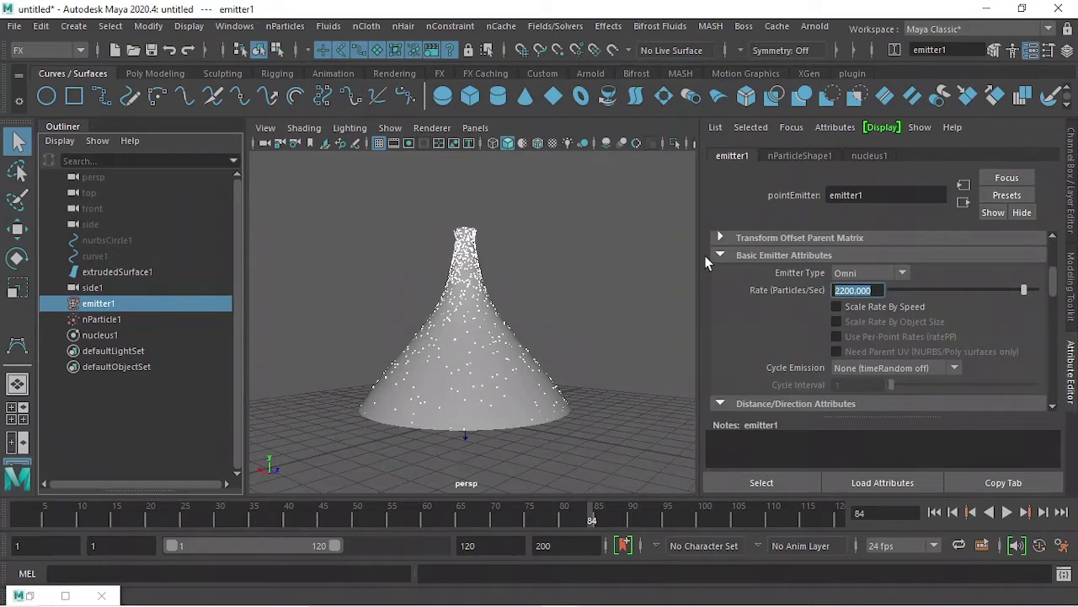
text(3000)
key(Return)
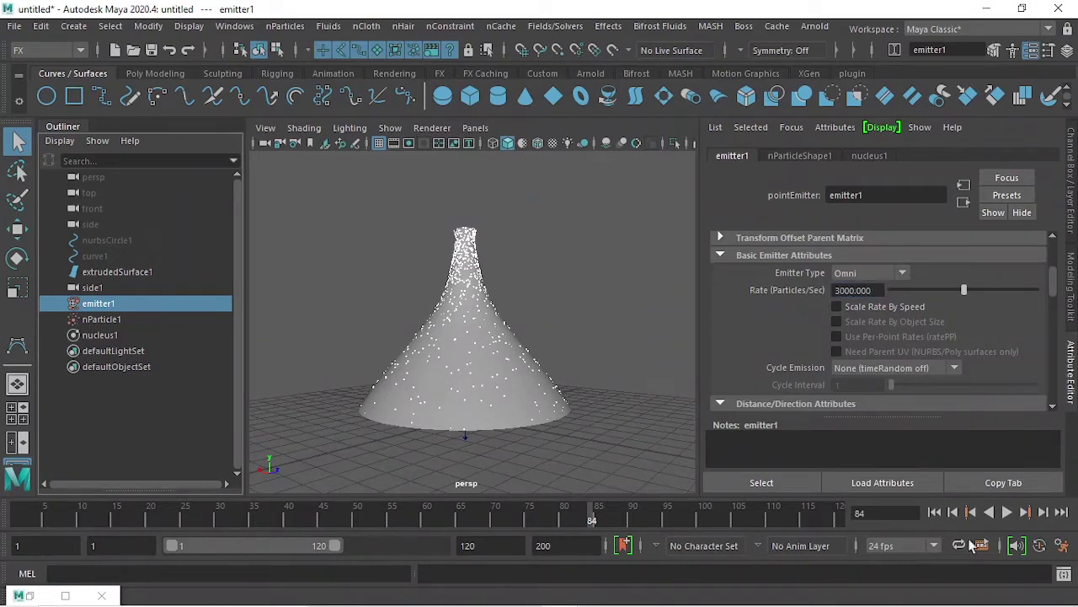
click(934, 511)
click(1007, 511)
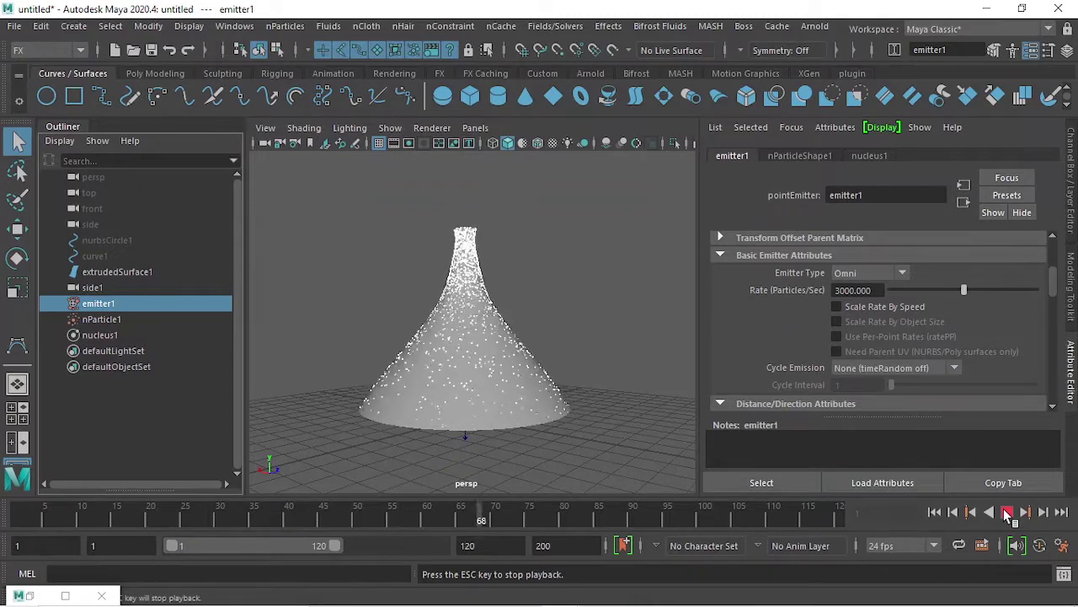
click(1007, 512)
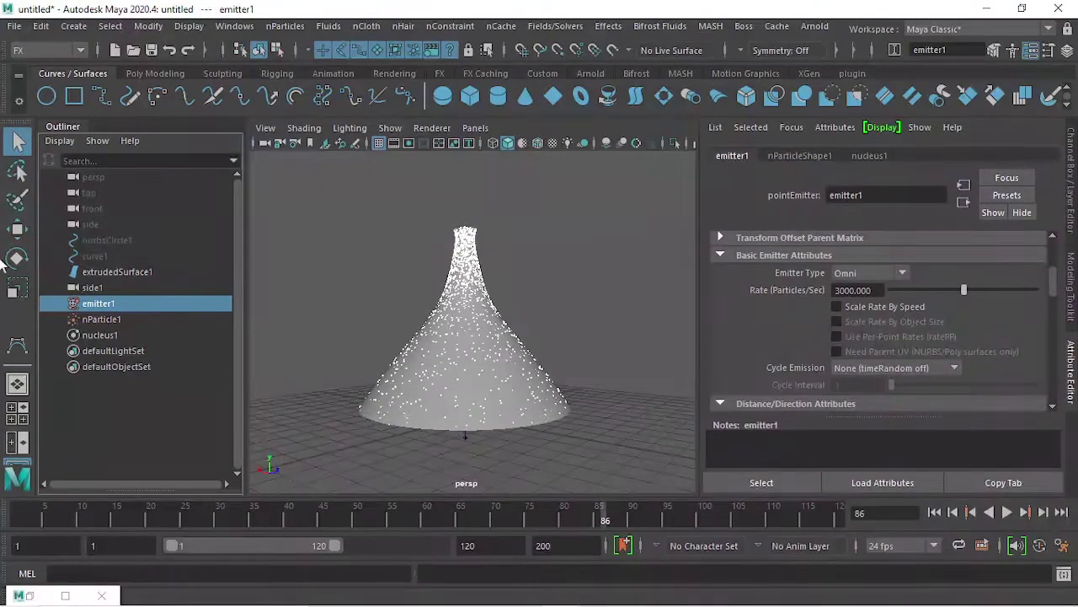
Show nParticleShape1's Dynamic Properties and expand the Lifespan settings.
click(800, 155)
scroll(599, 376, up, 5)
scroll(600, 376, down, 6)
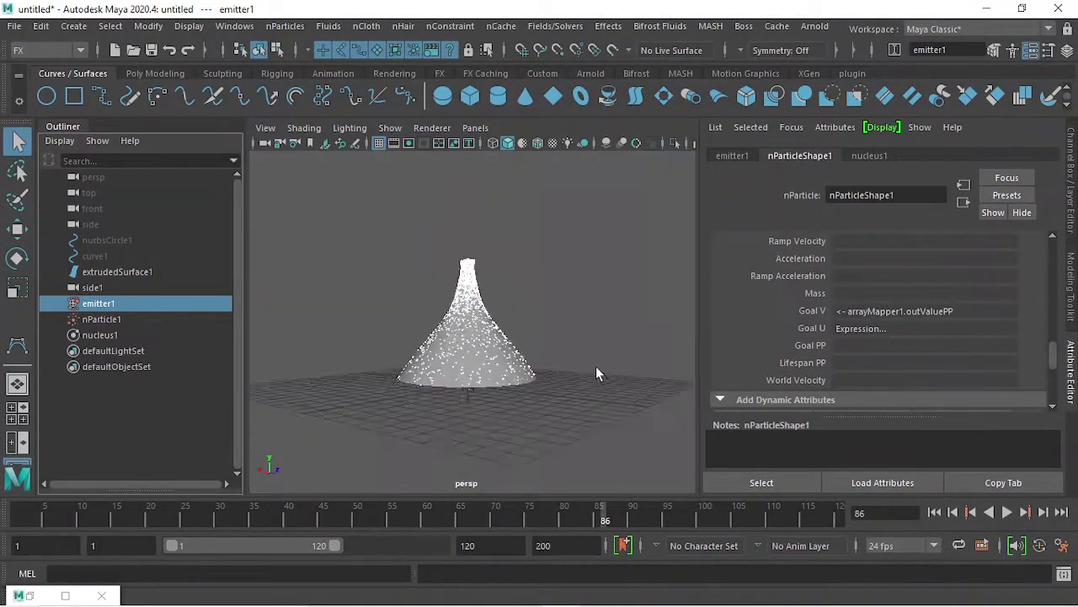
scroll(851, 331, up, 10)
click(850, 326)
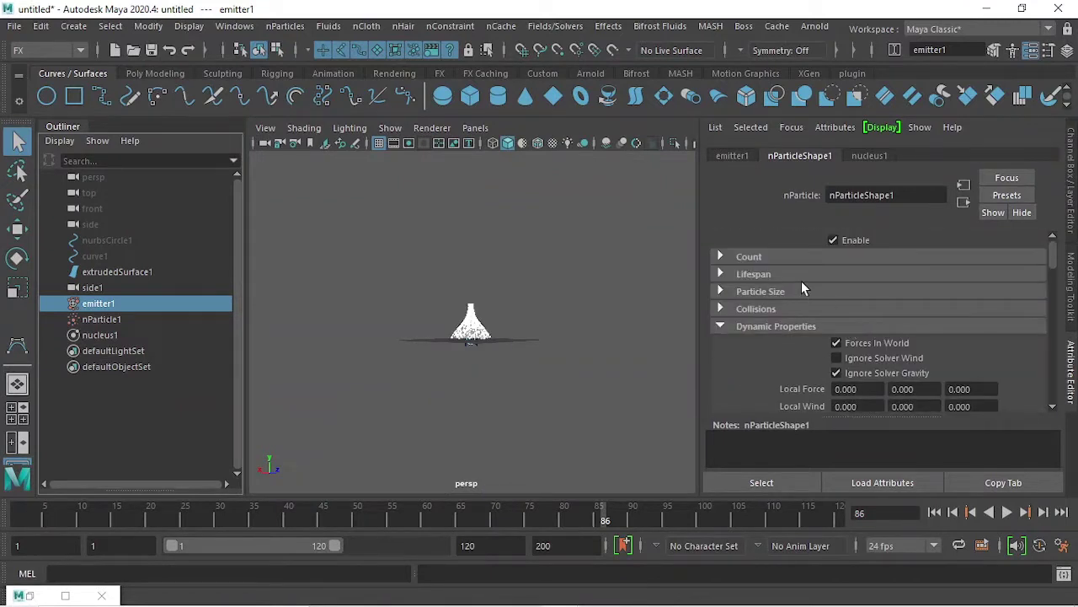
click(802, 276)
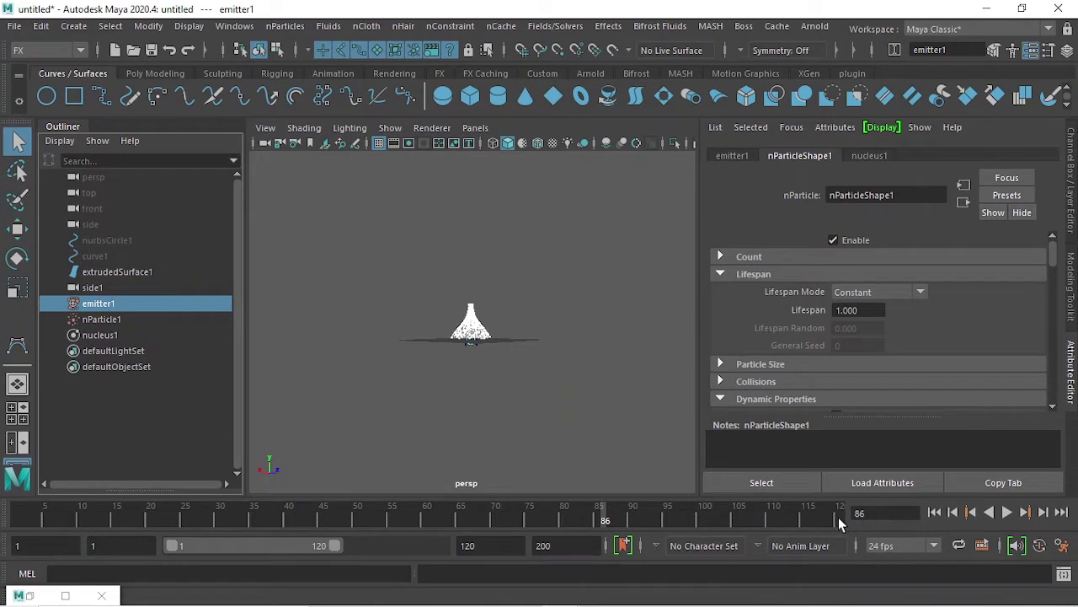
Try Lifespan values of 2 and then 5, and play back the simulation to check coverage.
click(860, 312)
key(Escape)
click(878, 310)
text(2)
key(Return)
click(878, 312)
text(5)
key(Return)
click(934, 512)
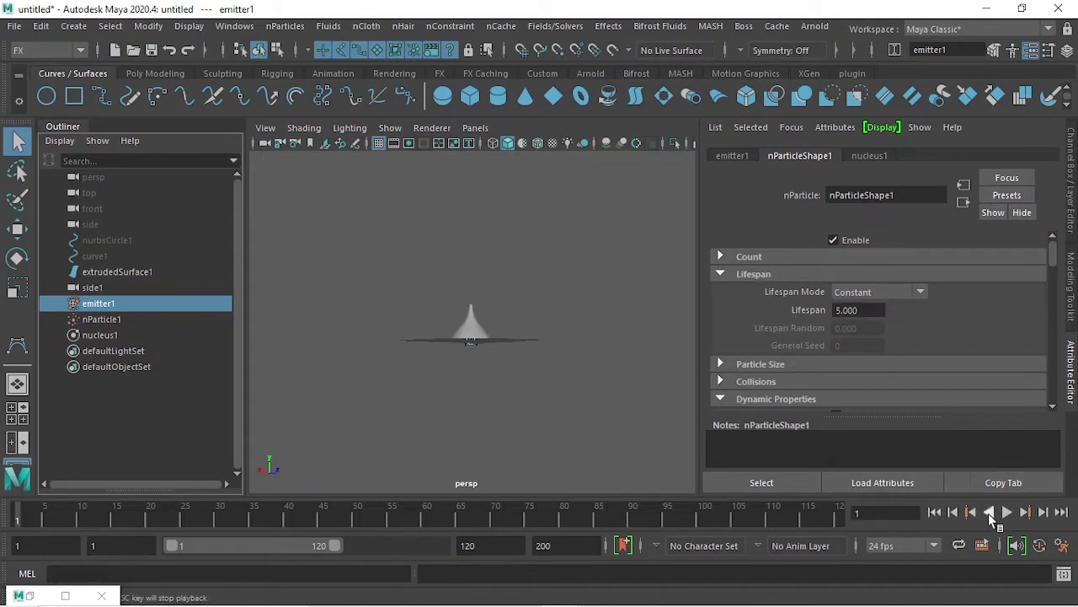
click(1008, 513)
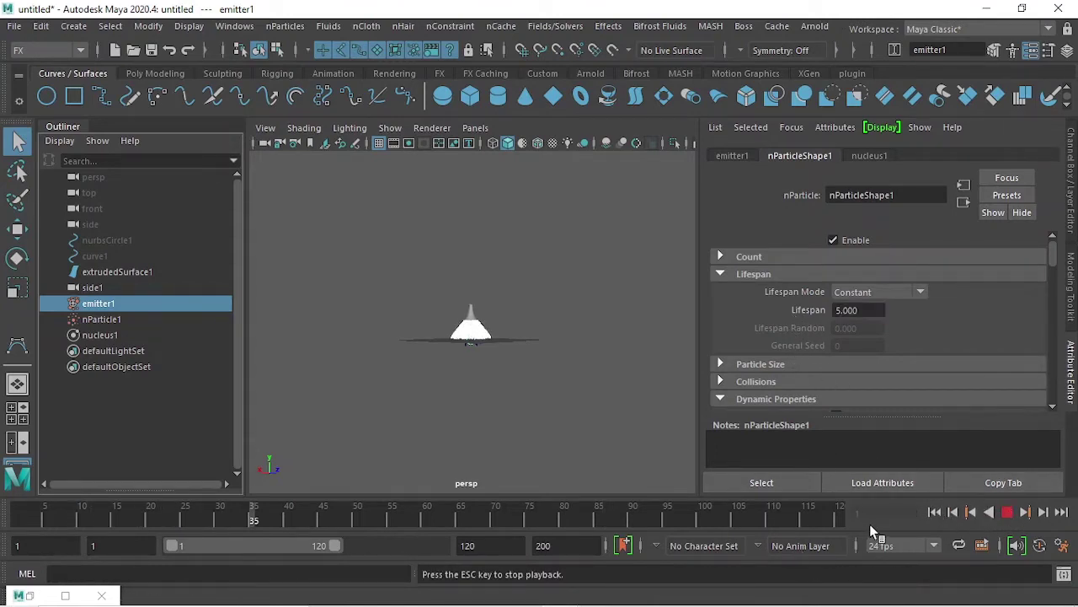
scroll(533, 337, up, 5)
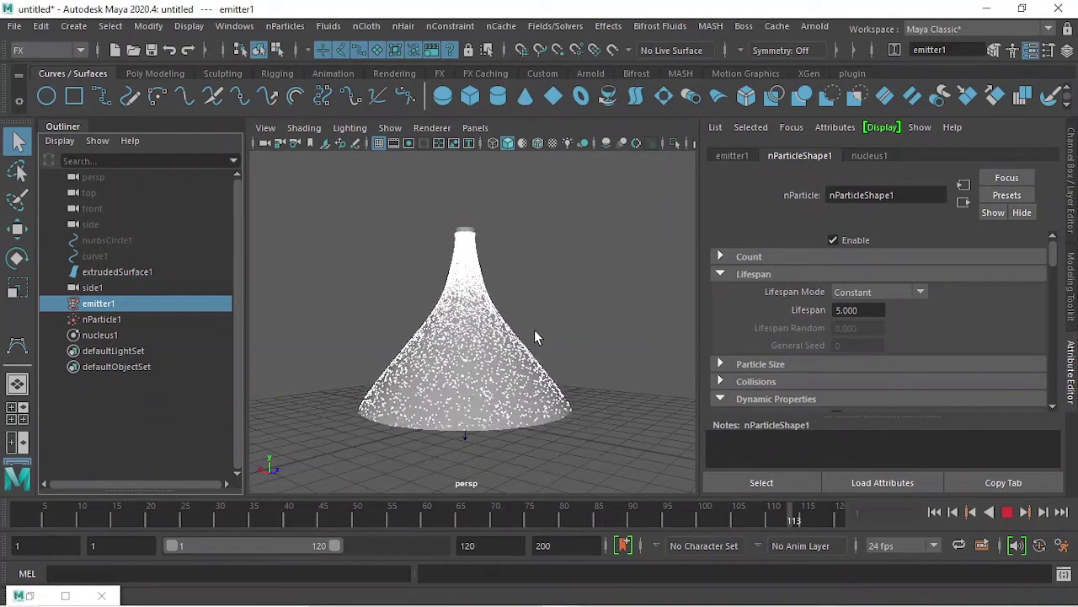
click(1009, 515)
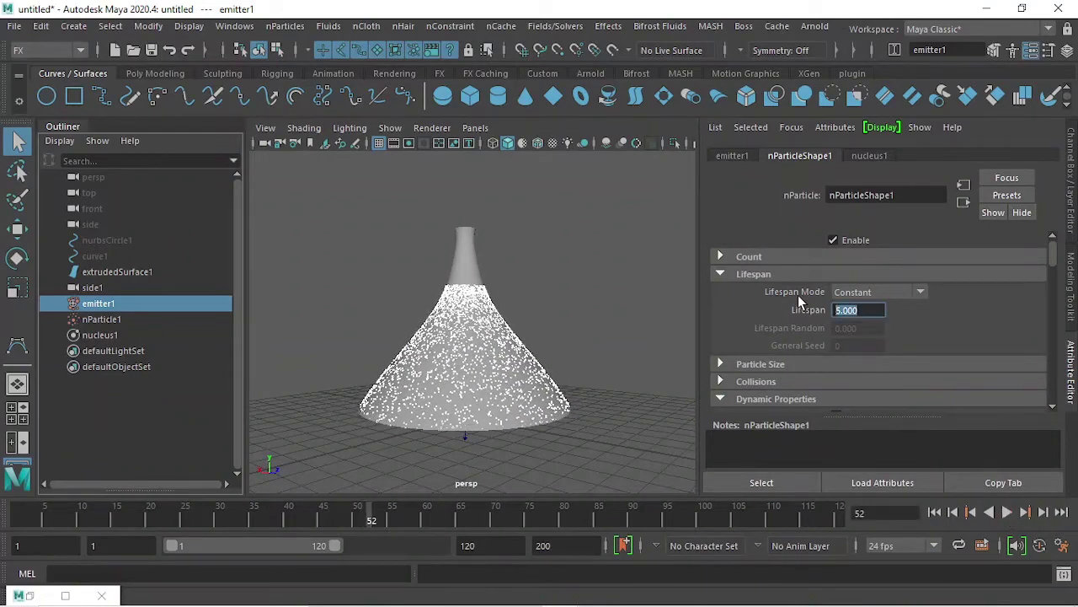
Settle on a Lifespan of 2.5 and replay from the start to confirm funnel coverage.
text(2.5)
key(Return)
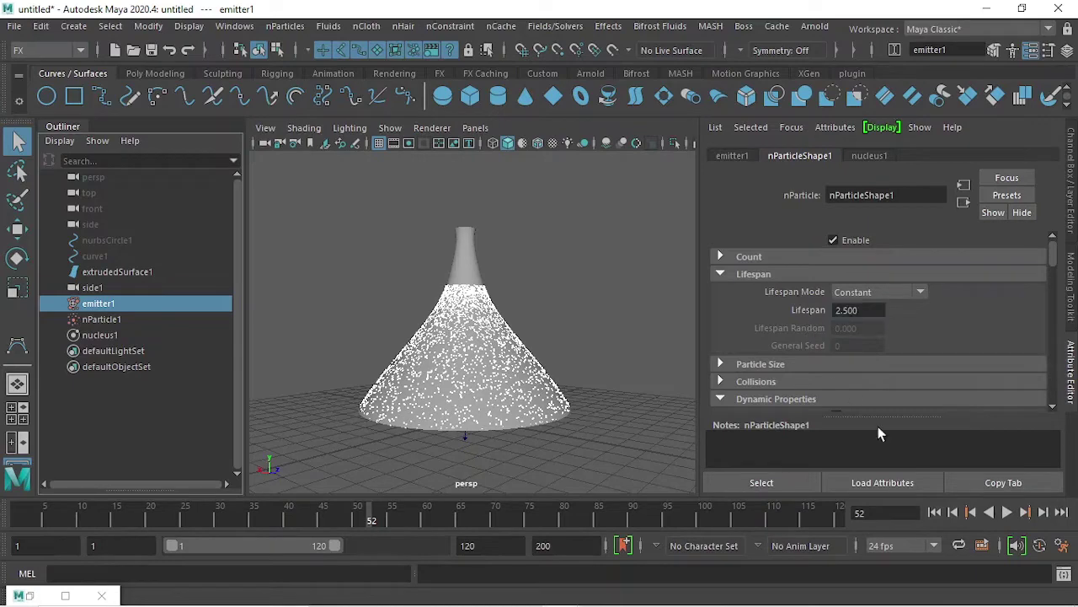
click(935, 511)
click(1007, 512)
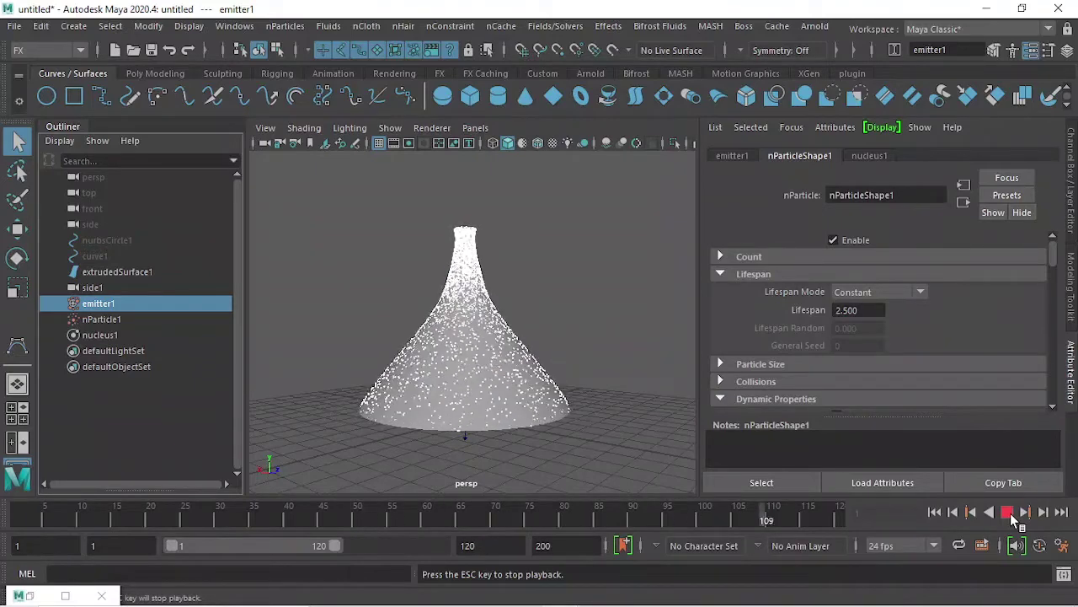
click(1007, 513)
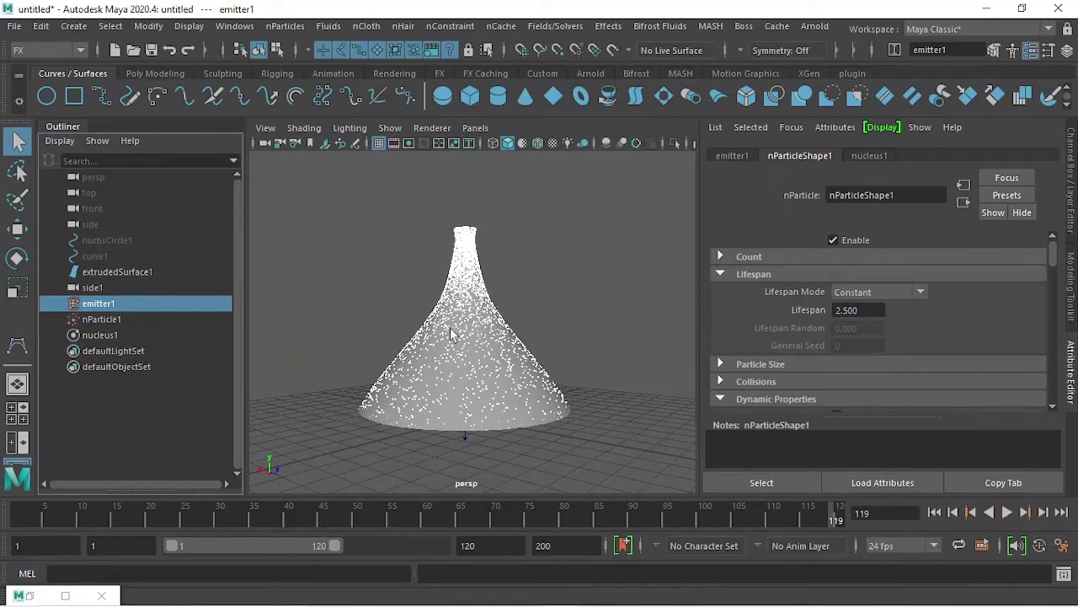
Hide the funnel surface extrudedSurface1.
scroll(790, 339, down, 3)
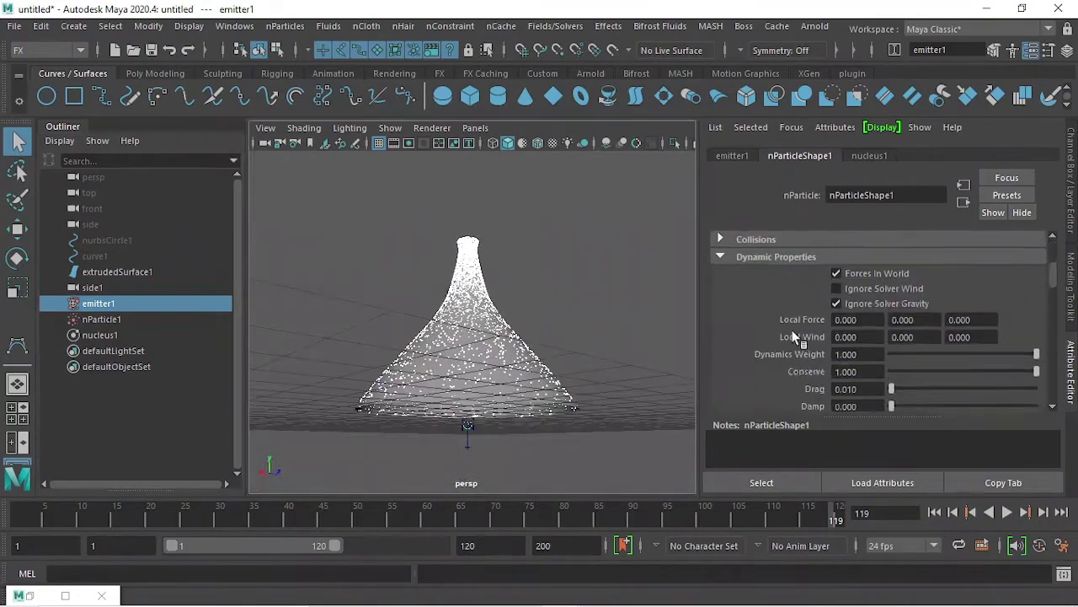
scroll(789, 339, down, 1)
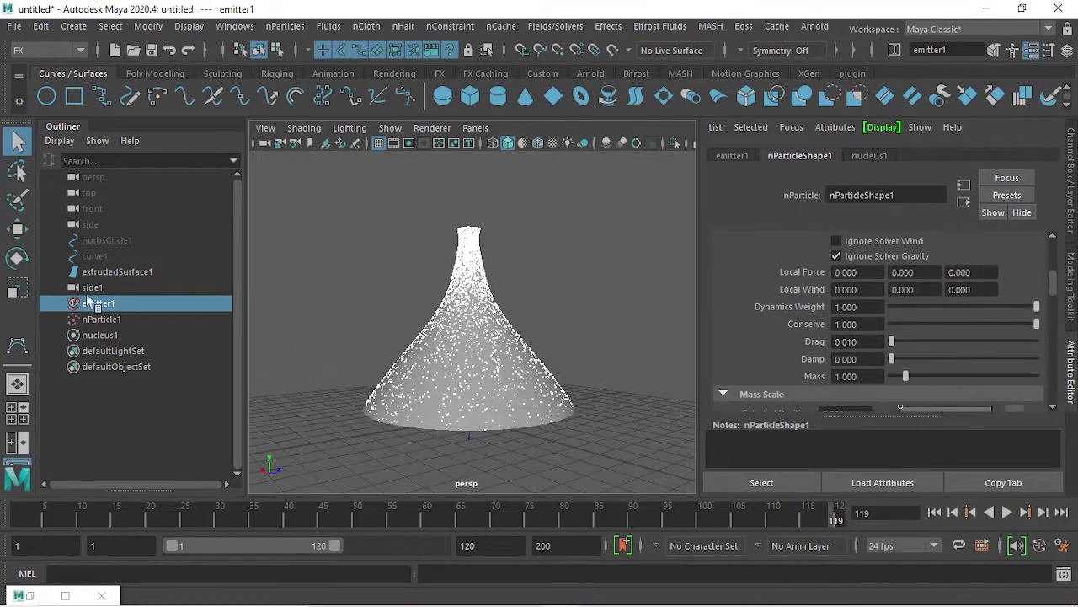
click(114, 272)
key(ctrl+h)
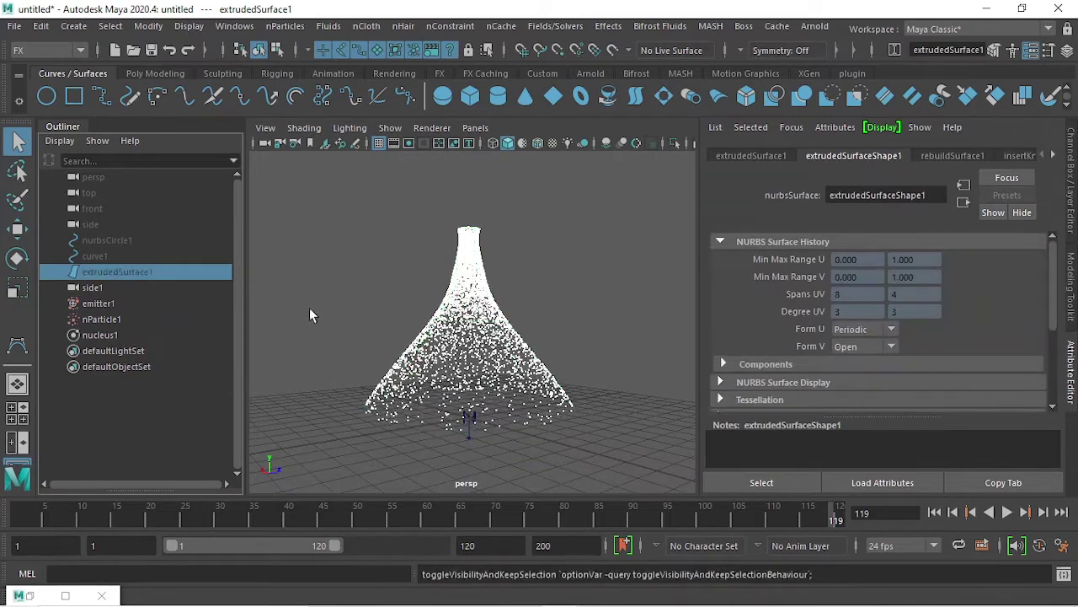
Select nParticle1 and bring up the expression choices for its Goal U per-particle attribute.
scroll(868, 301, down, 2)
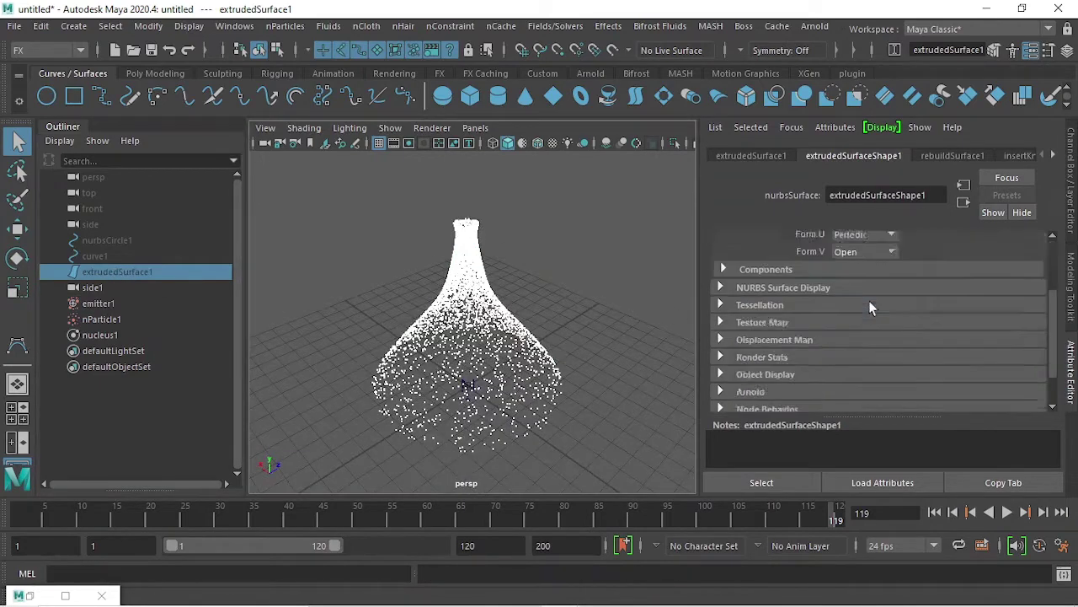
scroll(868, 309, down, 1)
scroll(868, 308, up, 3)
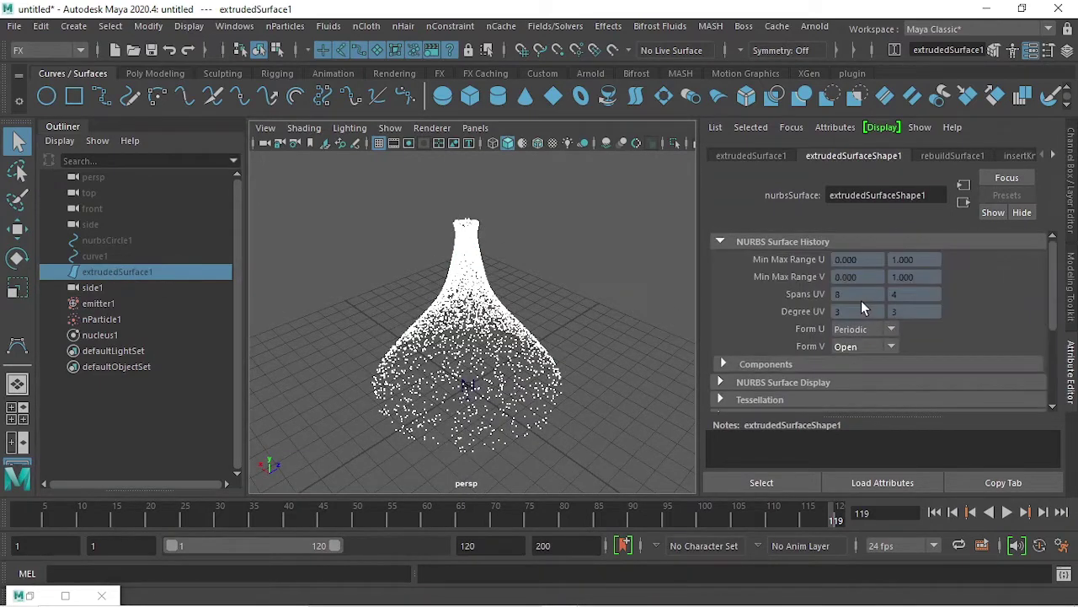
click(109, 319)
scroll(898, 295, down, 3)
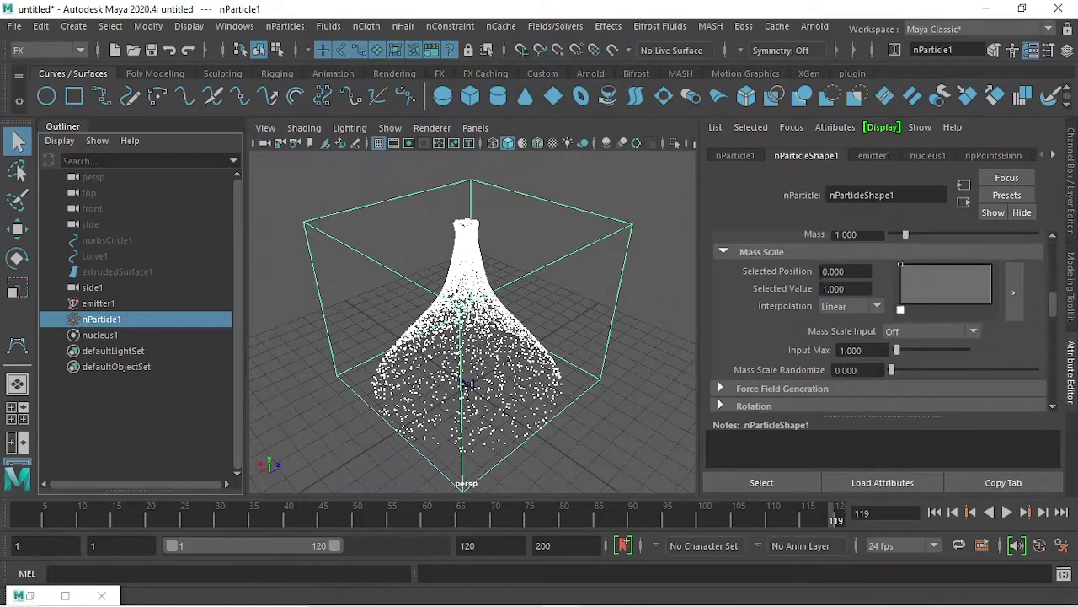
scroll(898, 295, down, 3)
scroll(763, 275, down, 3)
scroll(813, 336, down, 1)
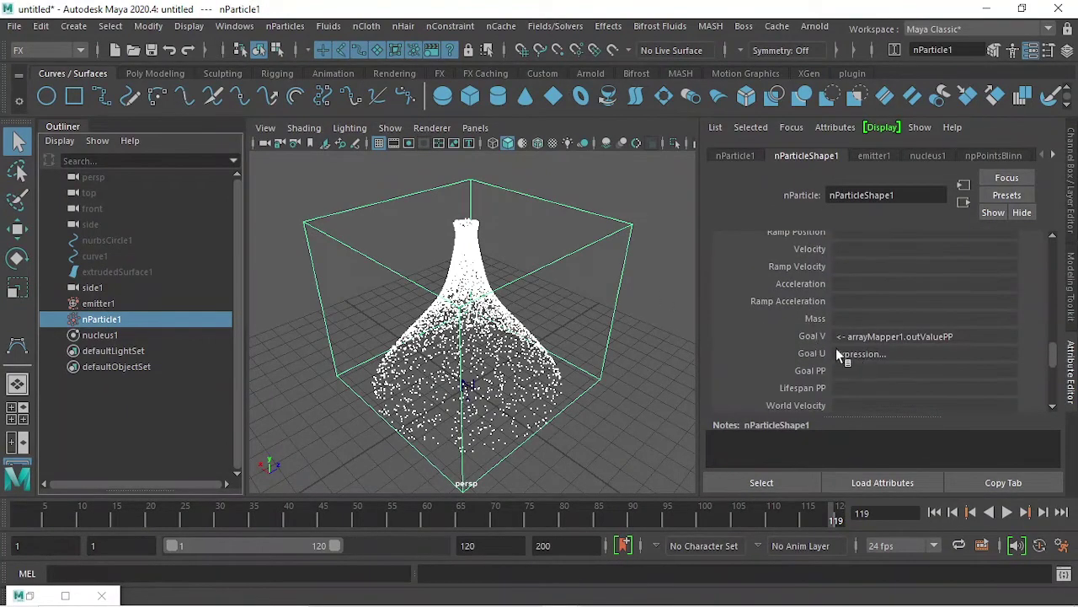
scroll(853, 344, down, 2)
scroll(817, 332, up, 3)
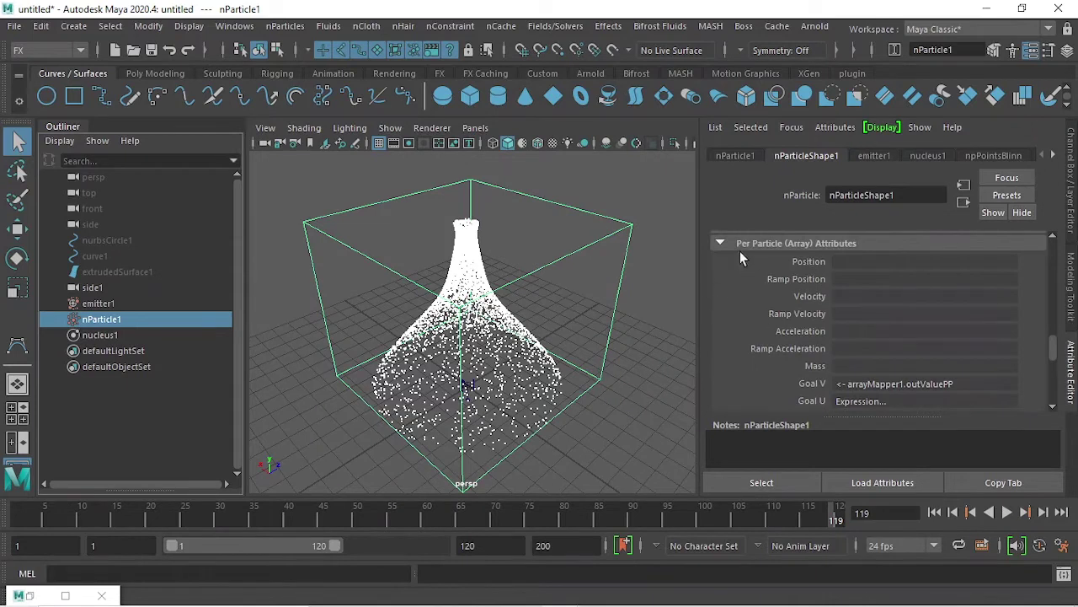
scroll(872, 287, down, 1)
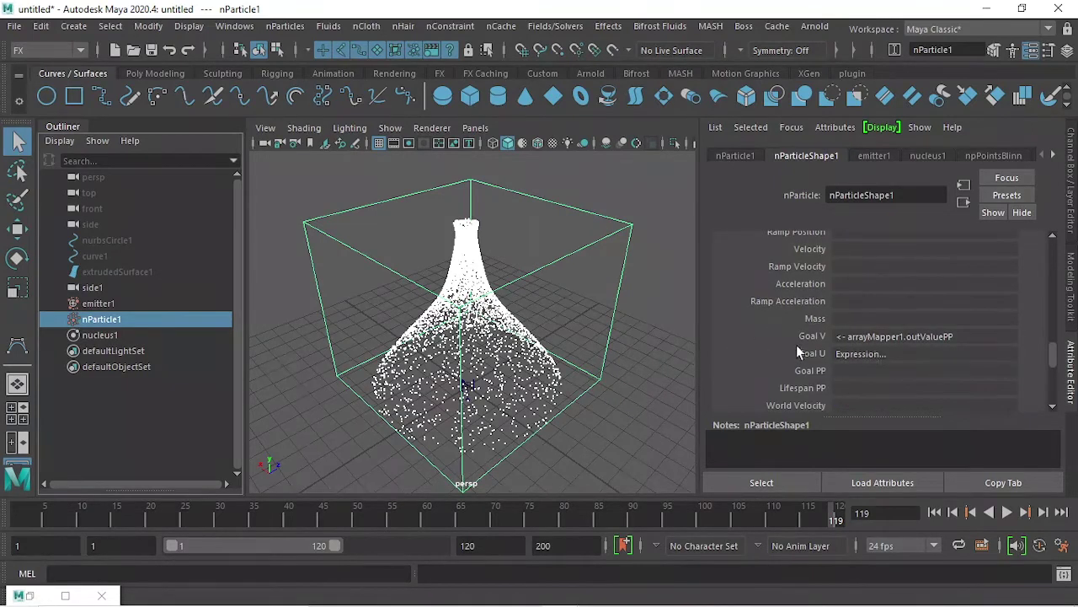
scroll(796, 344, down, 1)
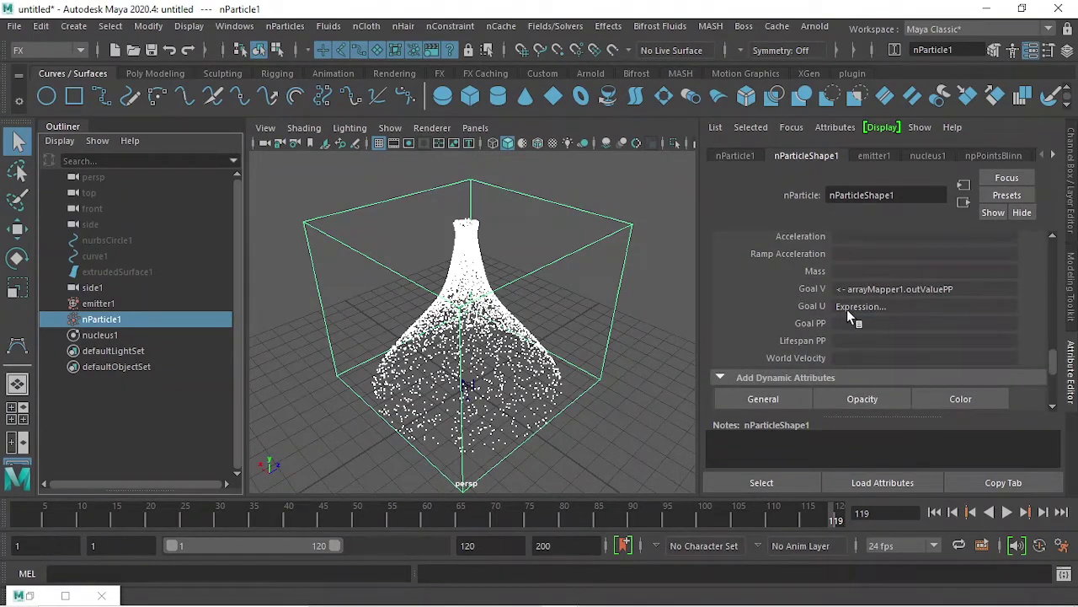
right_click(849, 312)
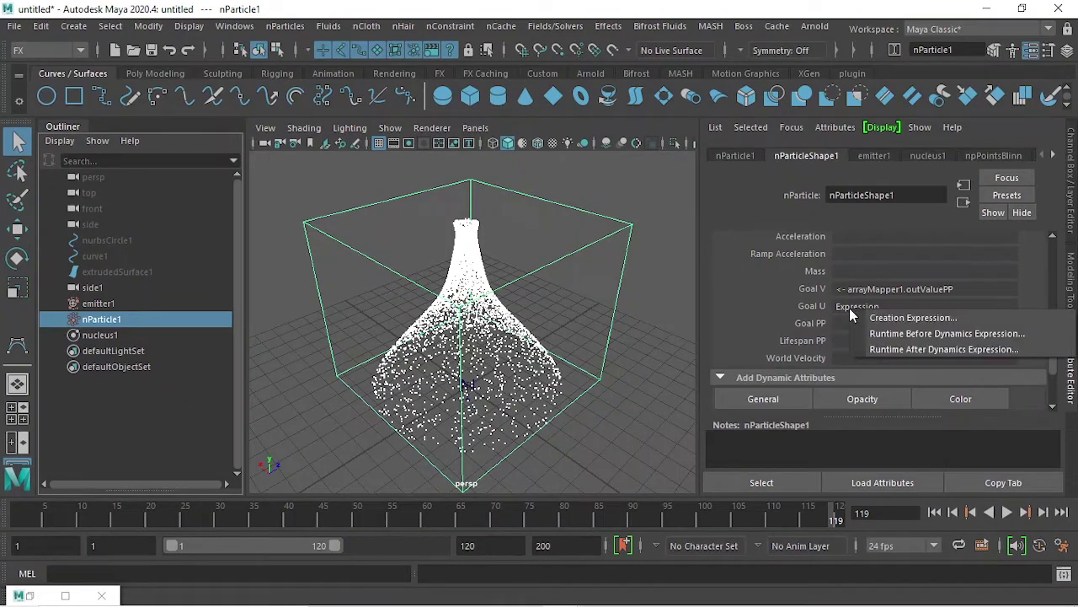
Create the runtime-before-dynamics expression nParticleShape1.goalU += .010; in the Expression Editor.
click(907, 334)
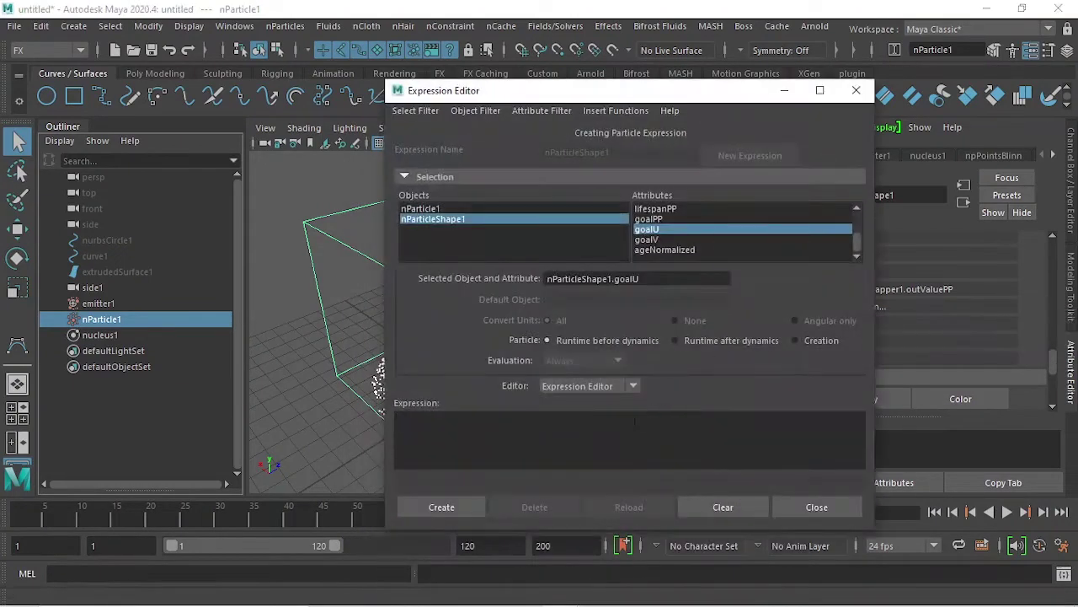
triple_click(665, 273)
drag(573, 275, 539, 426)
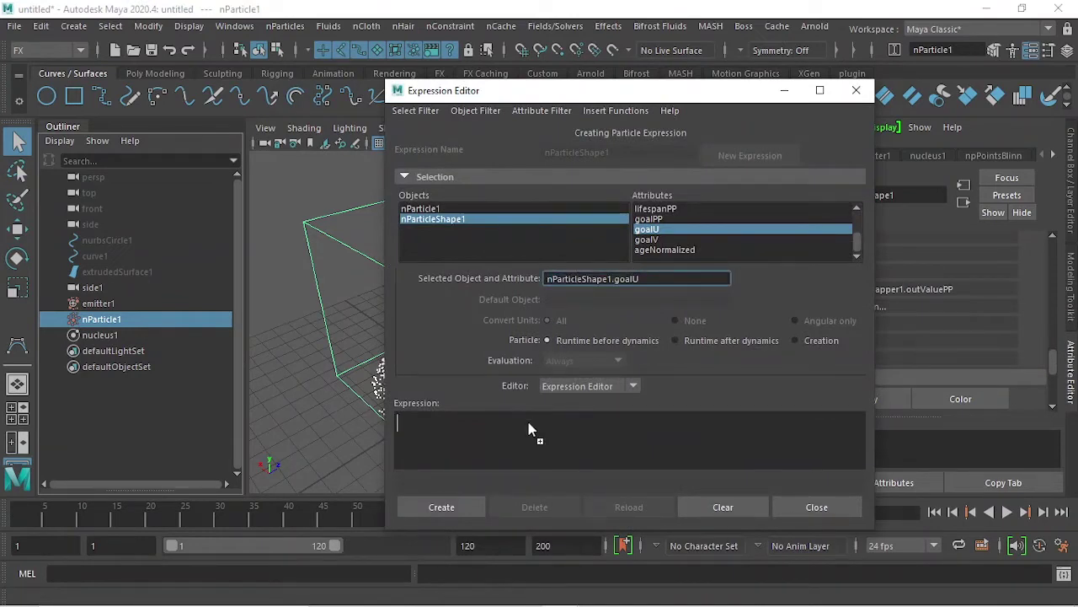
click(584, 432)
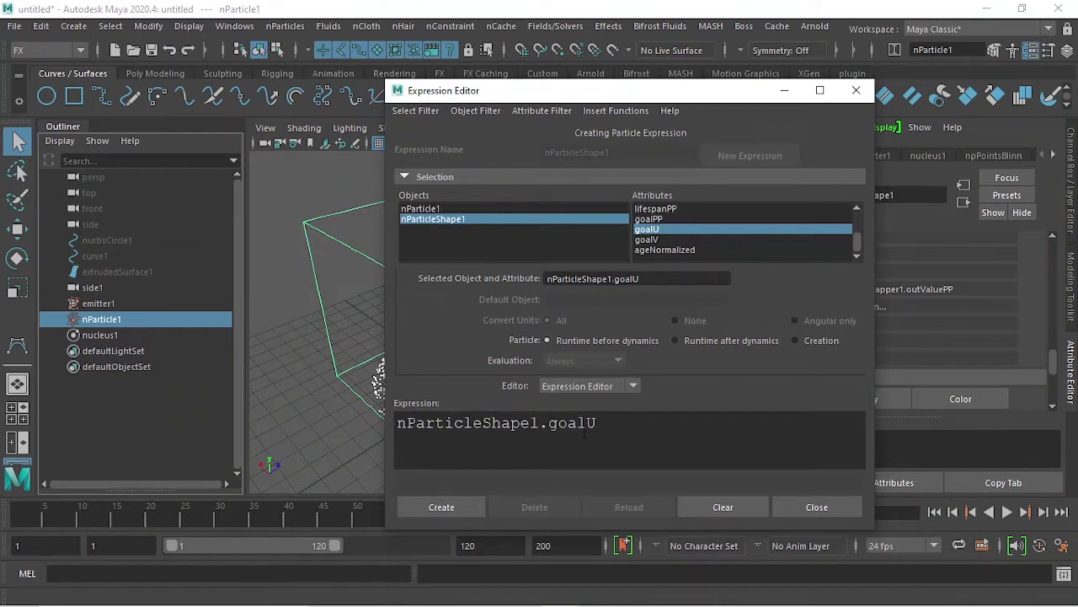
text(+)
text(.0015)
key(BackSpace)
key(BackSpace)
key(BackSpace)
text(00)
key(BackSpace)
key(BackSpace)
text(10;)
click(464, 508)
Replay the simulation while orbiting to watch particles climb, stop at frame 15, and select the nParticle cone.
click(786, 91)
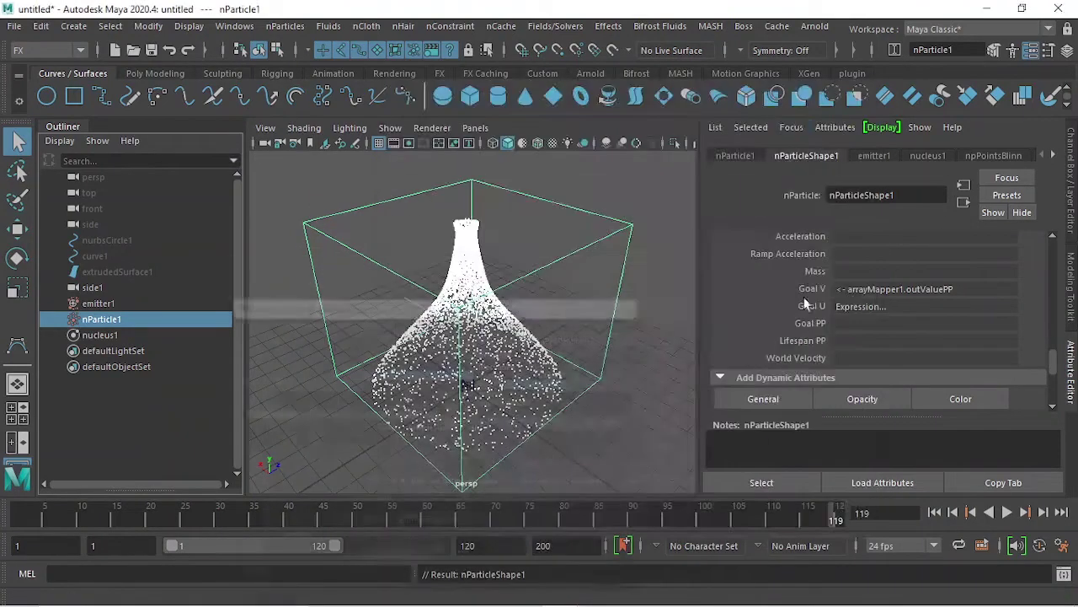
click(934, 512)
click(1007, 512)
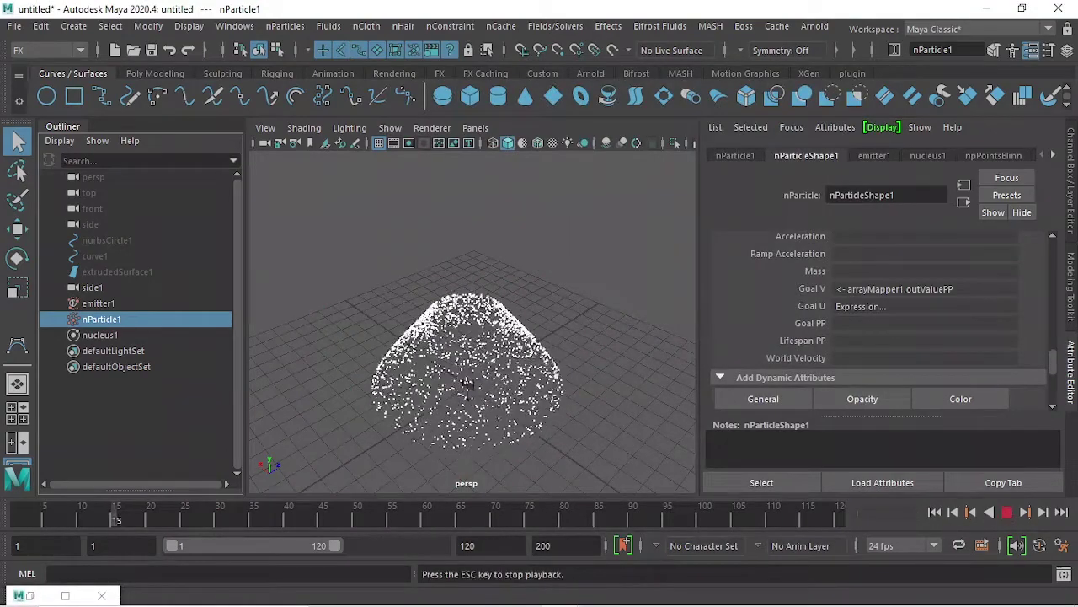
mouse_move(522, 354)
alt+mouse_down()
mouse_move(525, 304)
mouse_move(500, 349)
alt+mouse_up()
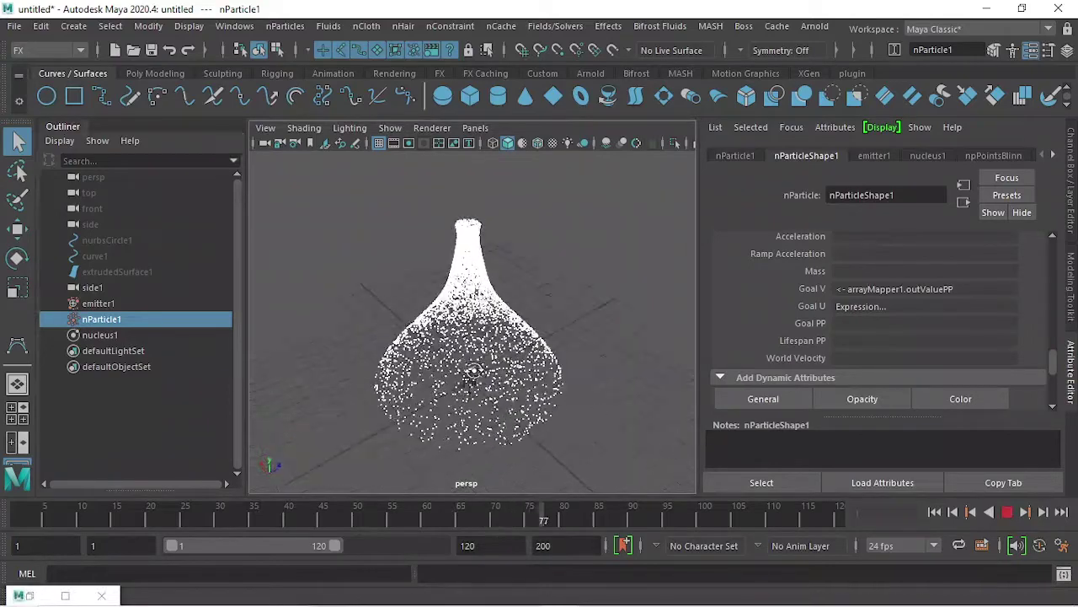
alt+drag(581, 354, 582, 404)
alt+drag(495, 396, 489, 306)
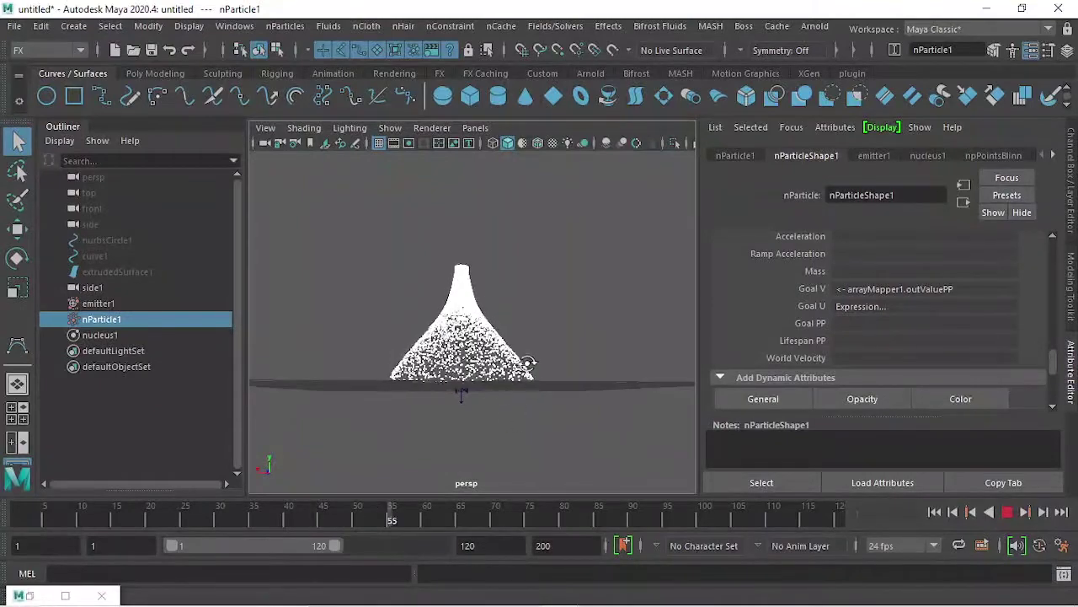
alt+drag(516, 421, 516, 375)
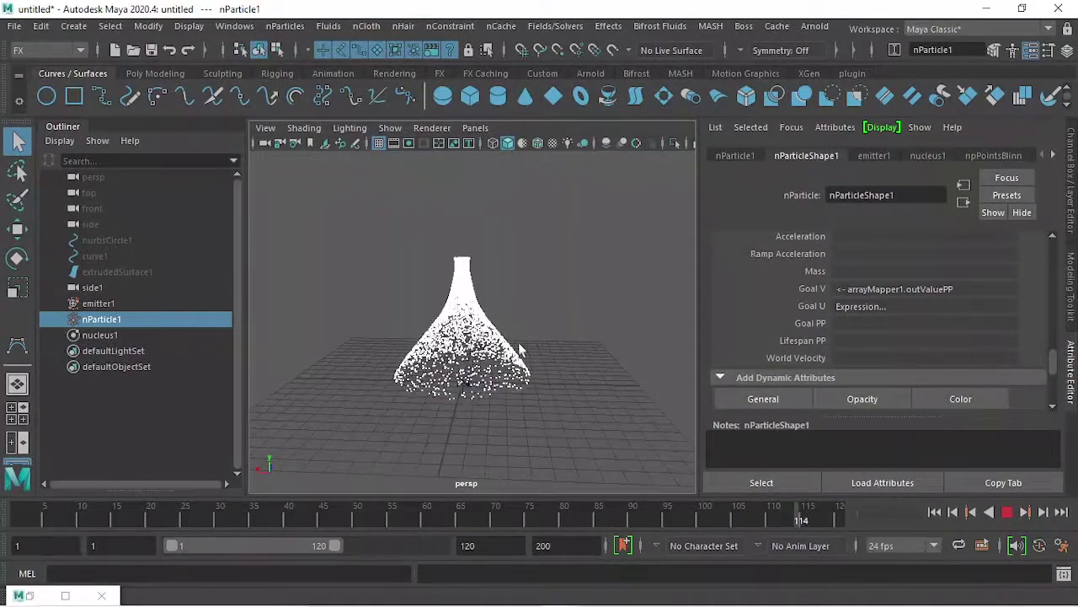
mouse_move(512, 334)
alt+mouse_down()
mouse_move(516, 389)
mouse_move(525, 236)
alt+mouse_up()
mouse_move(509, 315)
alt+mouse_down()
mouse_move(549, 322)
mouse_move(560, 346)
mouse_move(527, 330)
alt+mouse_up()
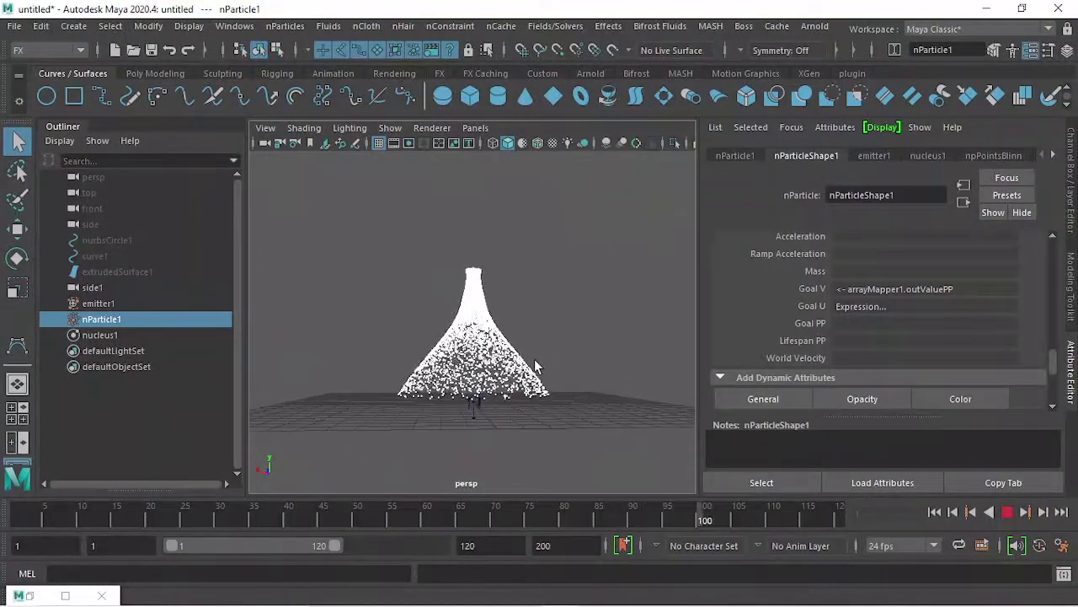
click(1008, 512)
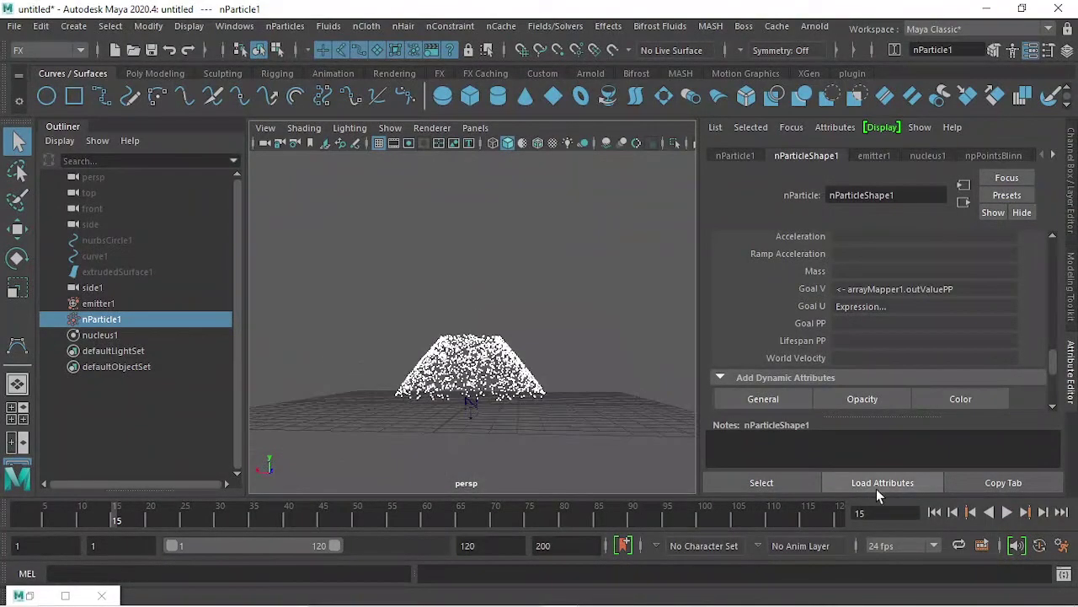
click(484, 367)
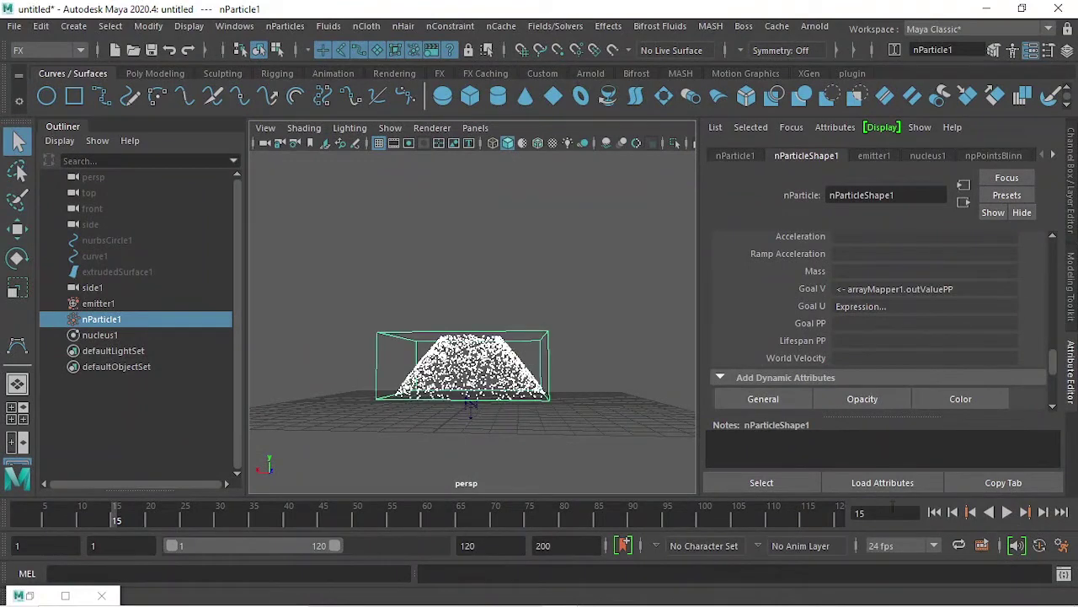
Rewind to the first frame and glance at the nObject cache options before closing them.
click(935, 514)
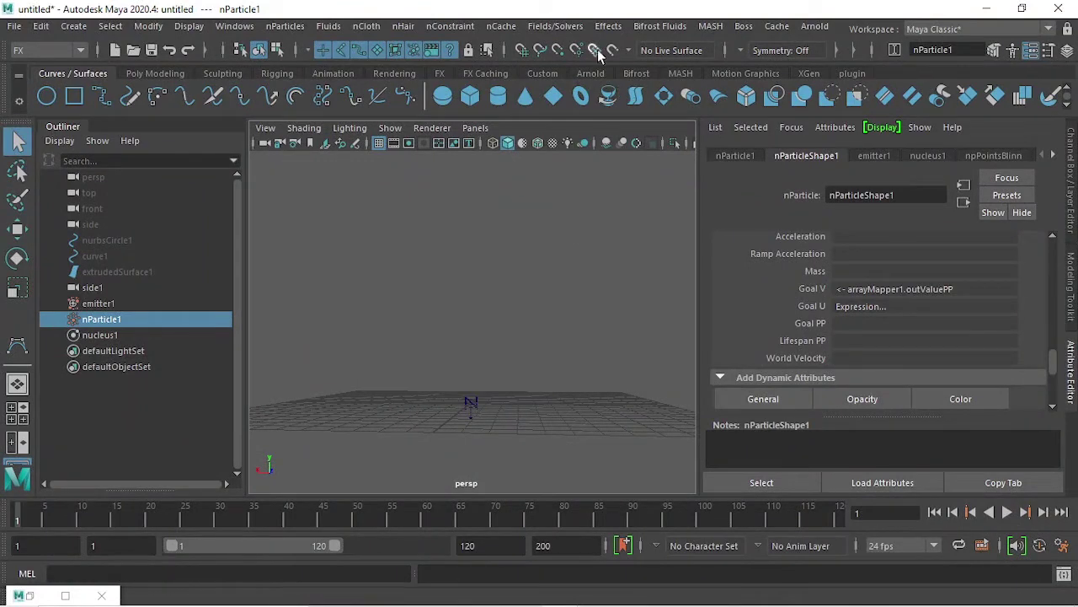
click(501, 25)
mouse_move(590, 66)
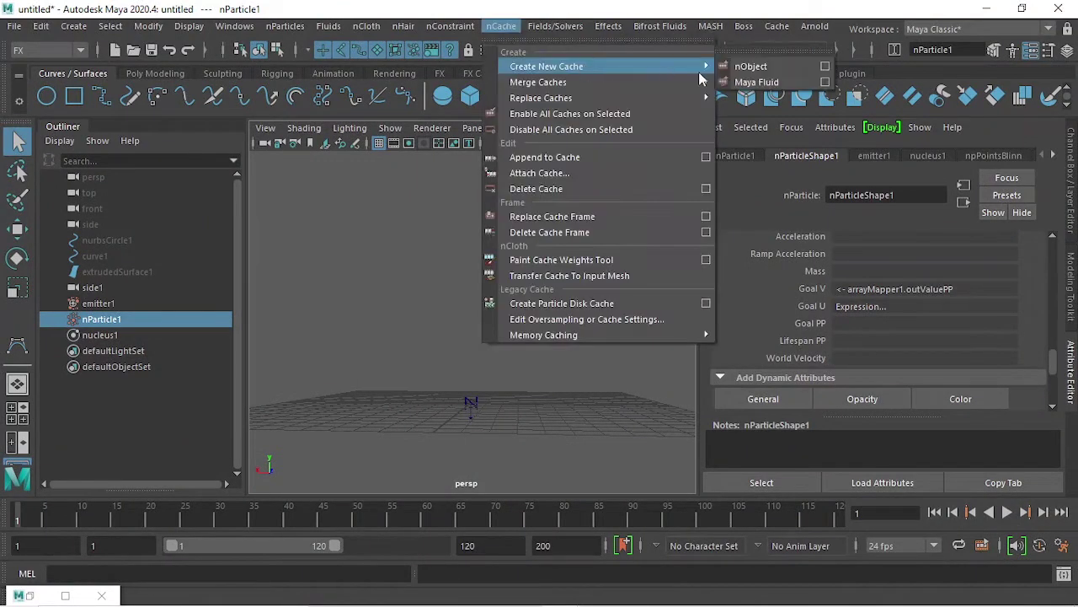
click(825, 66)
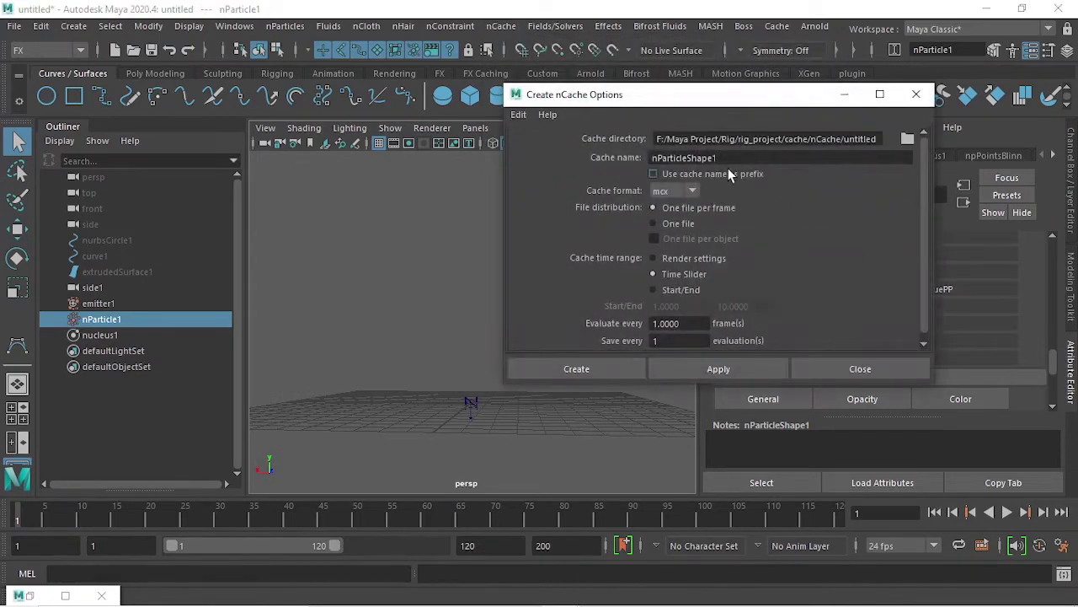
click(916, 93)
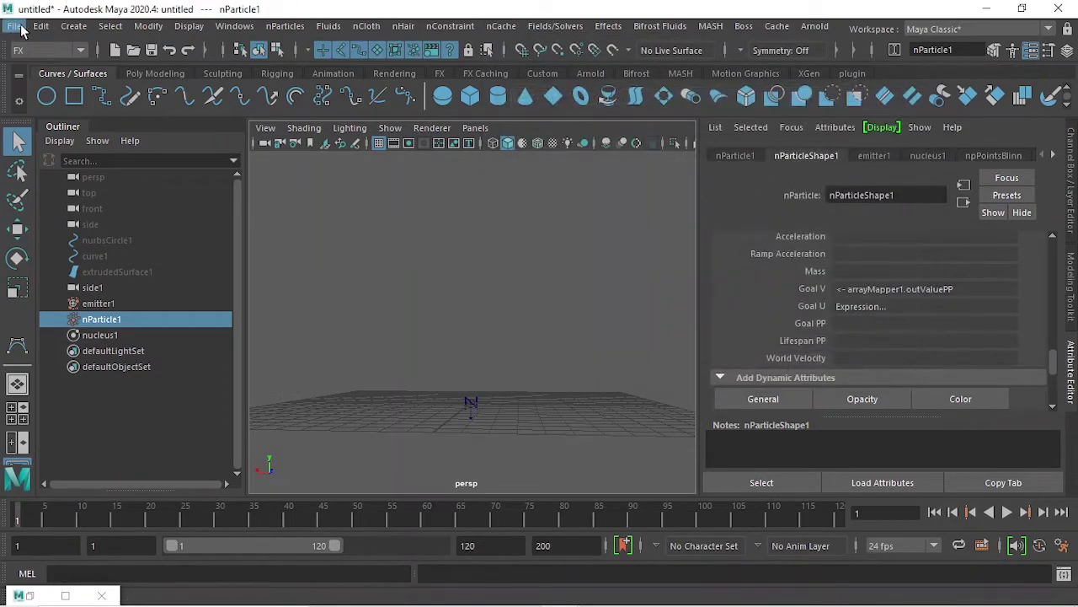
Start a new project in the Project Window and browse its location to Maya Project/Personal_Work.
click(17, 28)
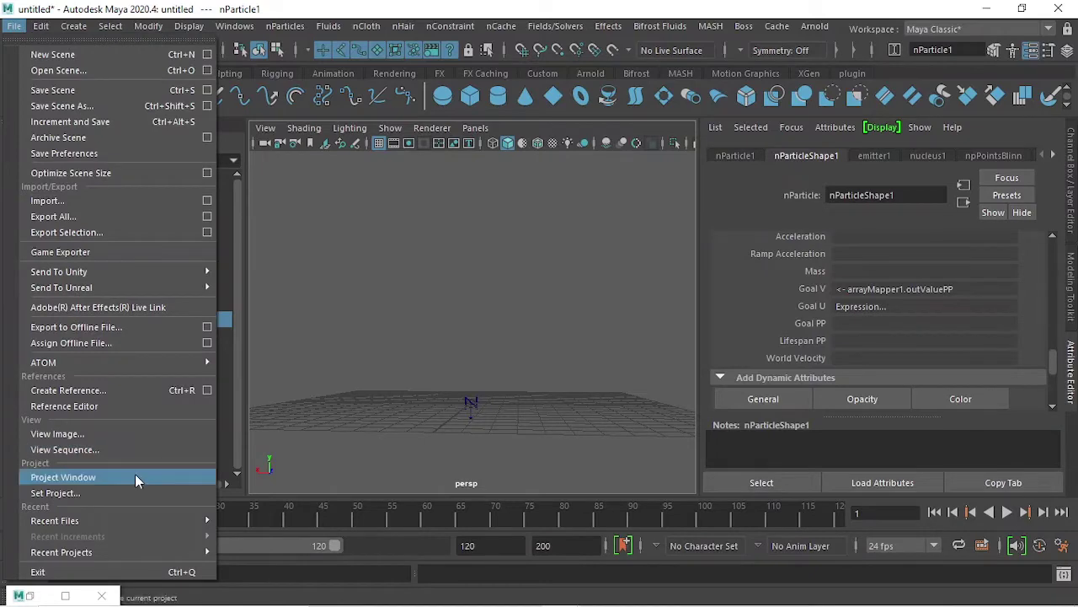
click(134, 477)
click(766, 259)
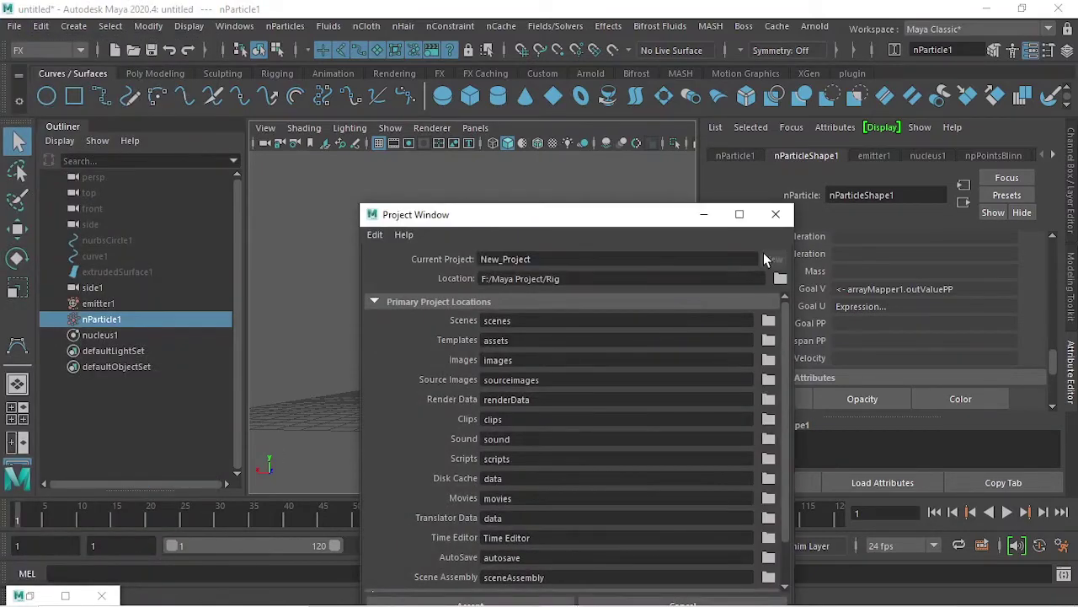
click(780, 279)
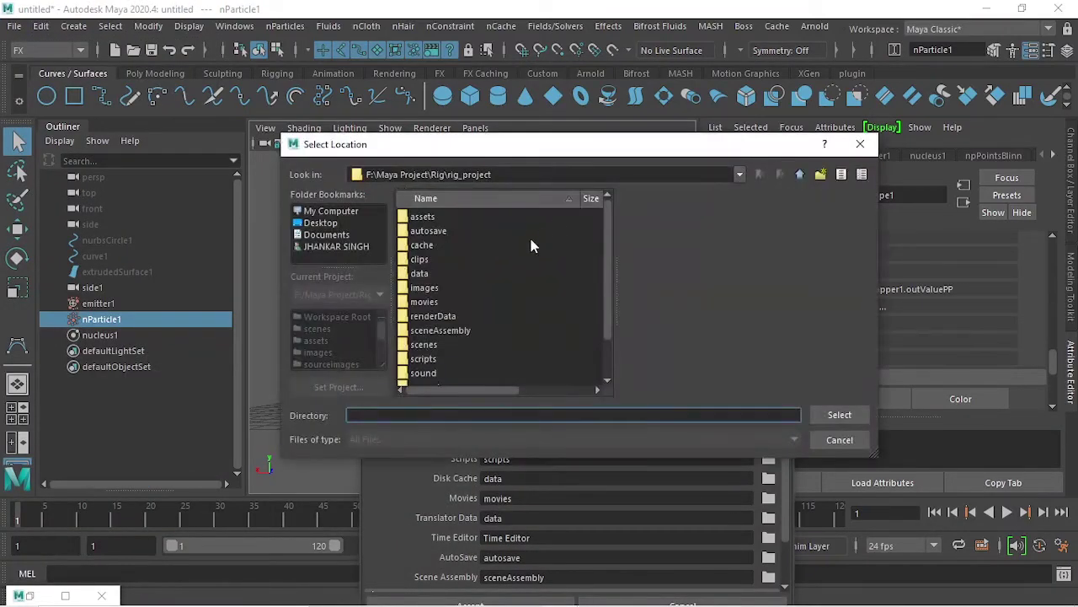
drag(535, 147, 541, 93)
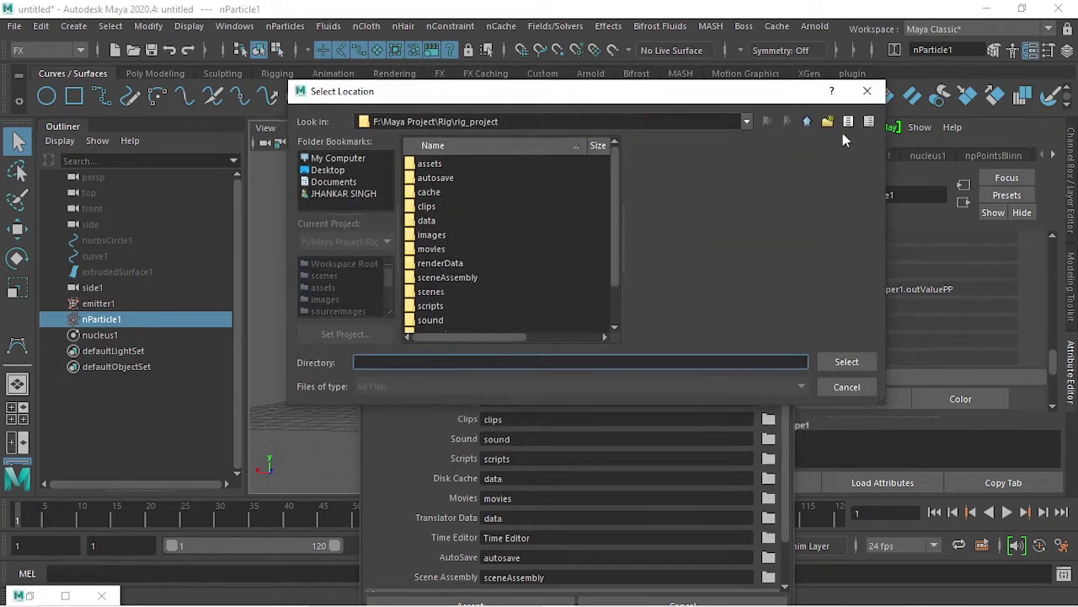
click(807, 121)
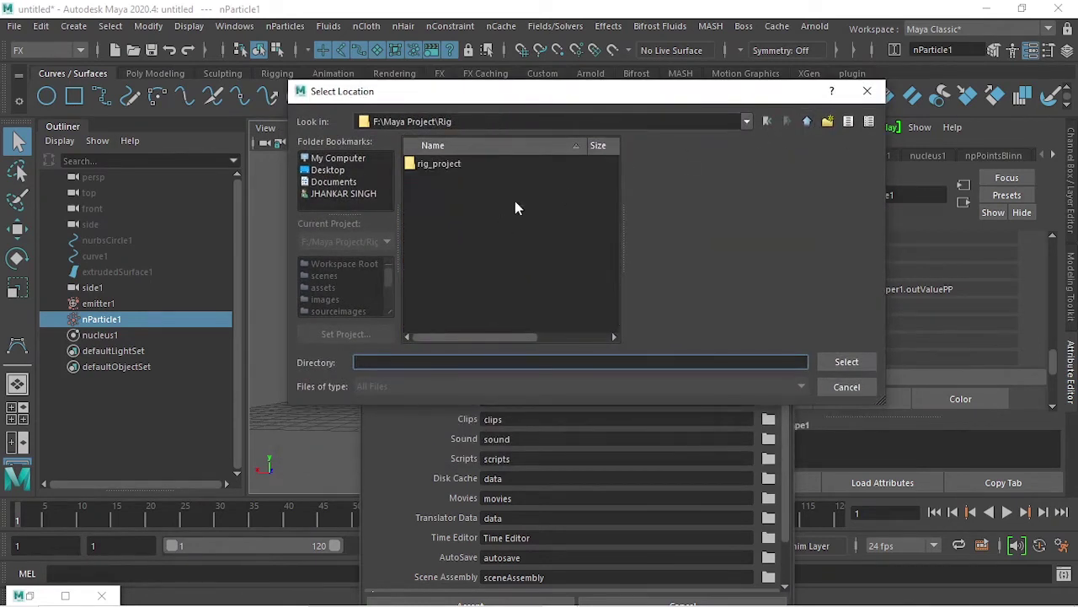
click(808, 122)
double_click(462, 235)
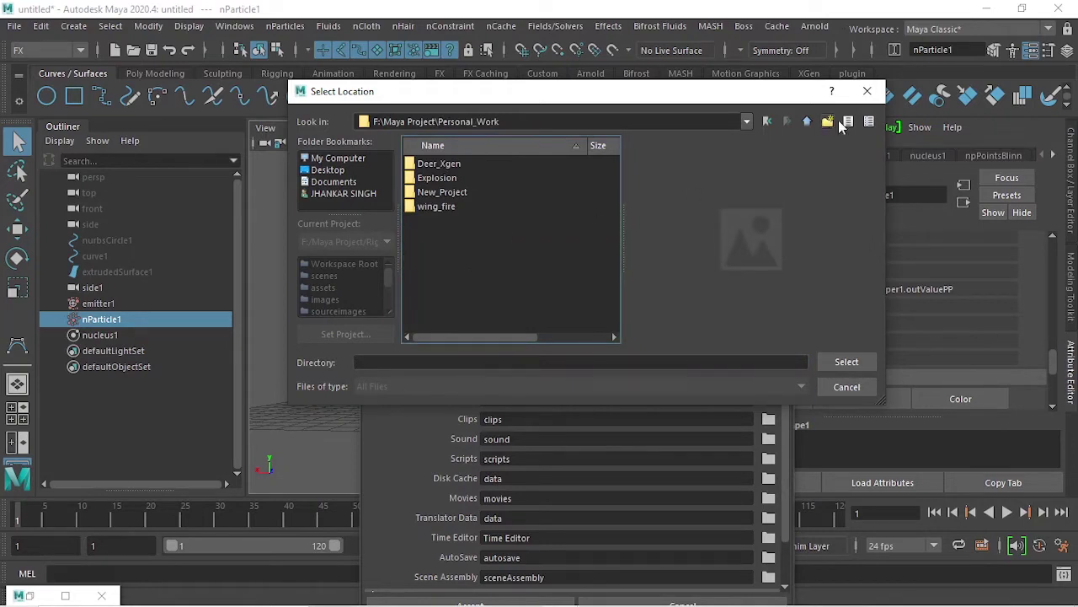
Create a Particle_Fluids_Fire folder as the location and accept the New_Project project.
click(829, 122)
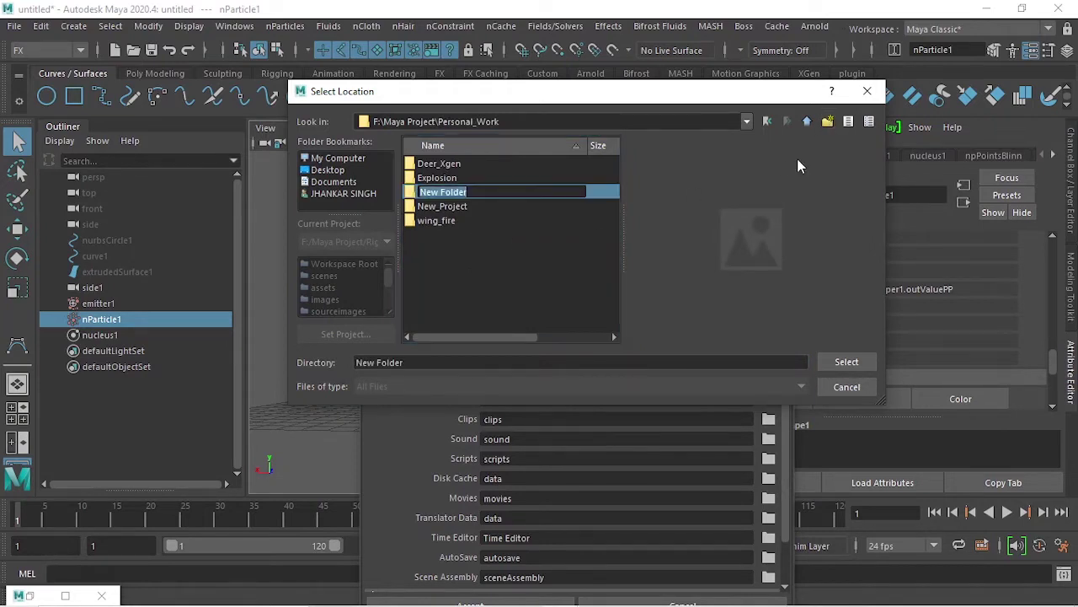
key(BackSpace)
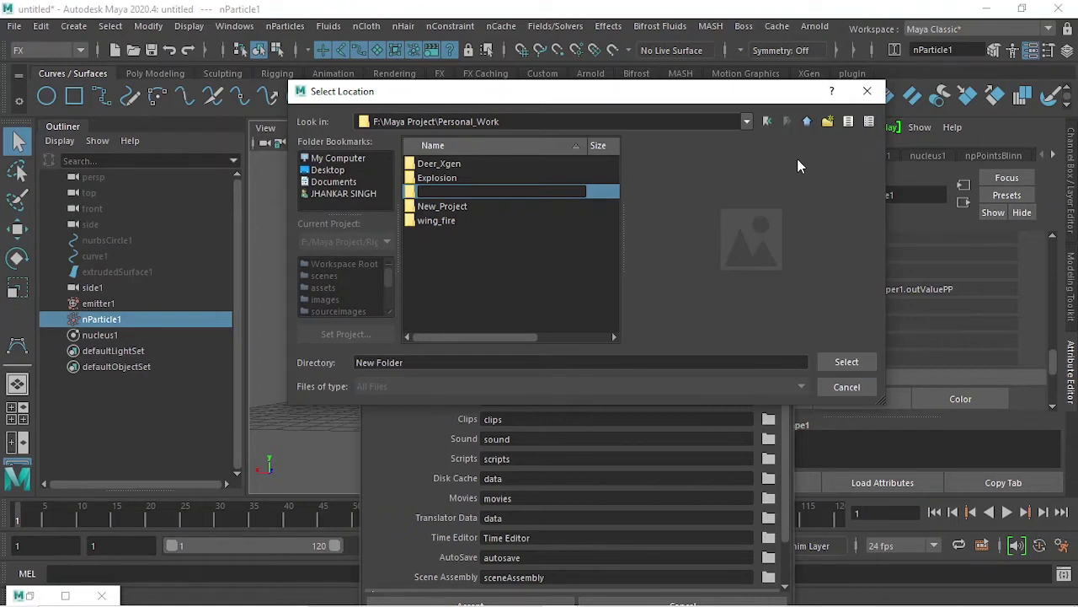
text(Pa)
text(rticle_F)
text(luids_)
text(Fi)
text(re)
click(836, 362)
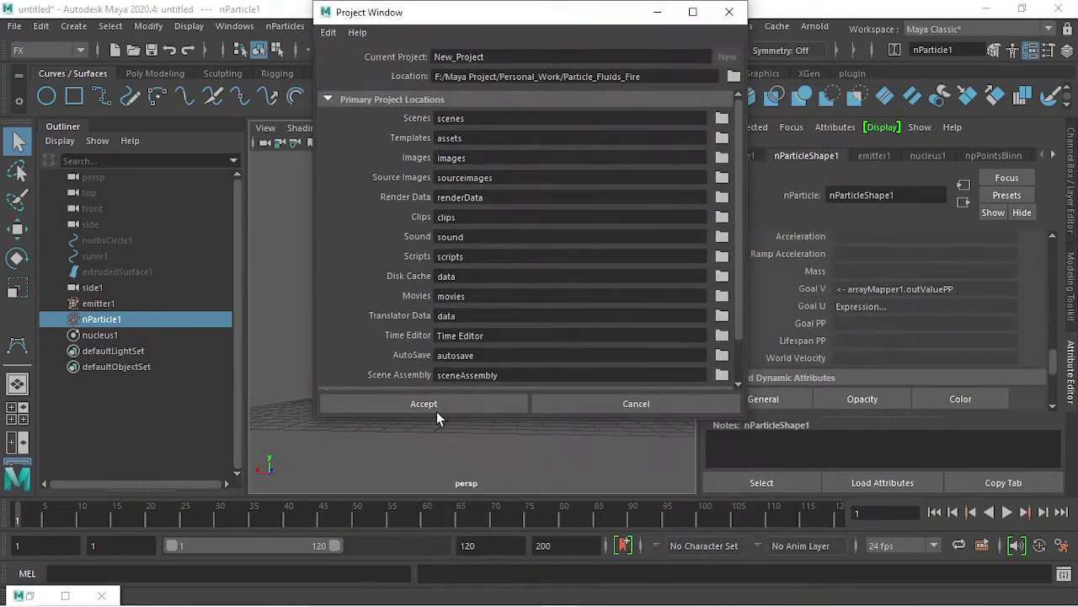
click(444, 397)
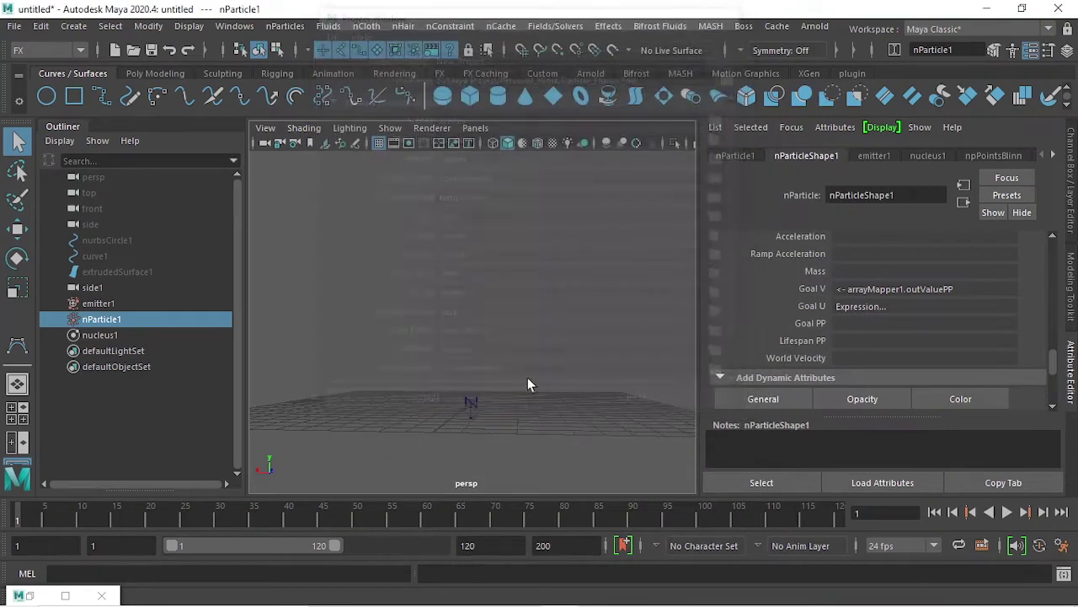
Set New_Project as the current project.
click(8, 27)
click(70, 494)
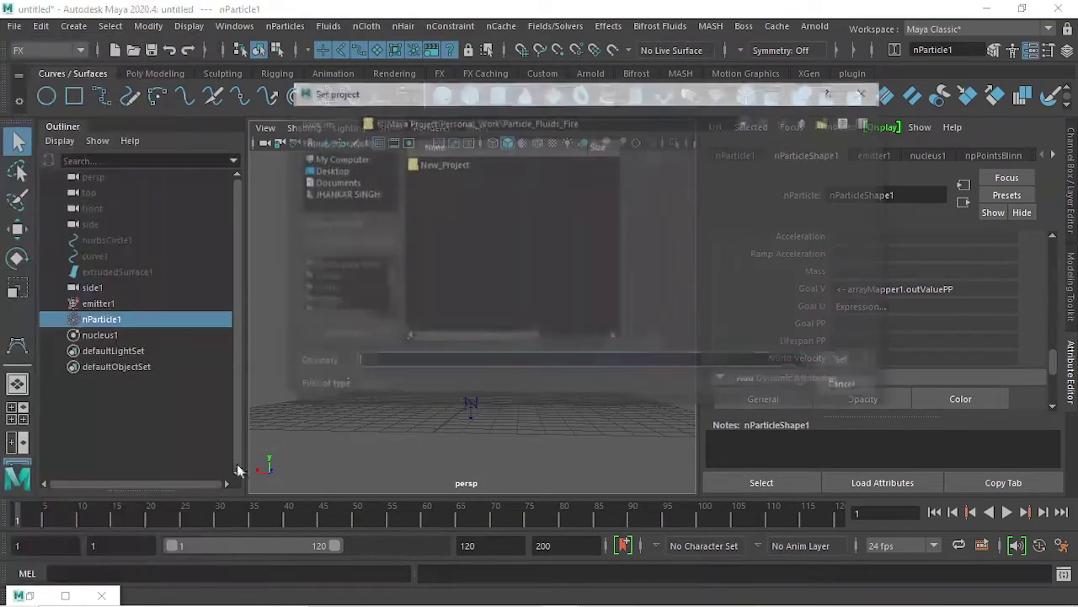
click(444, 166)
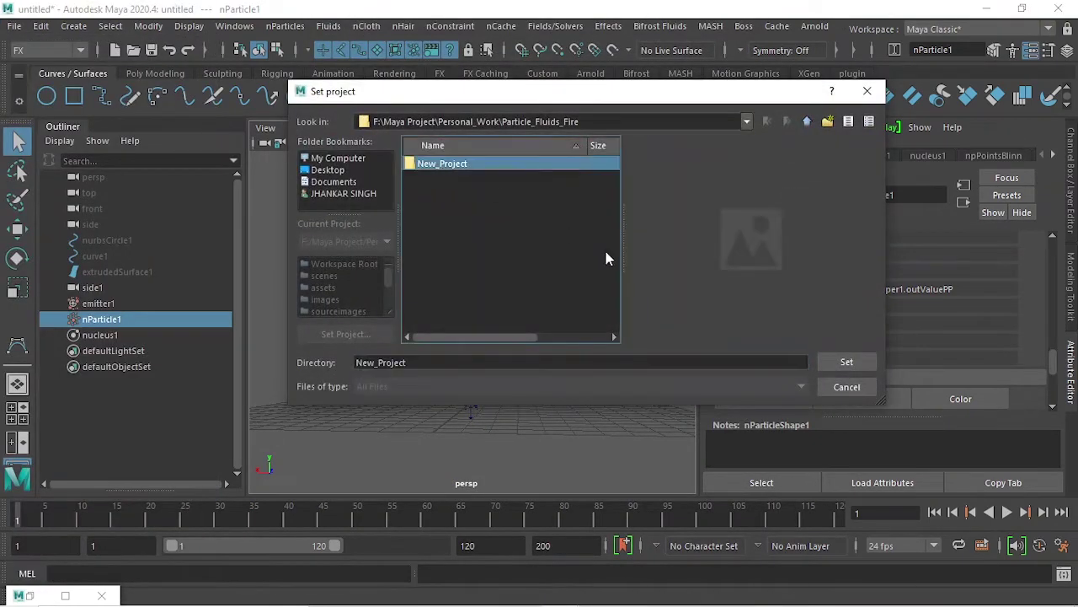
click(847, 361)
Save the scene as Ground_Fire in New_Project's scenes folder.
click(13, 27)
click(73, 121)
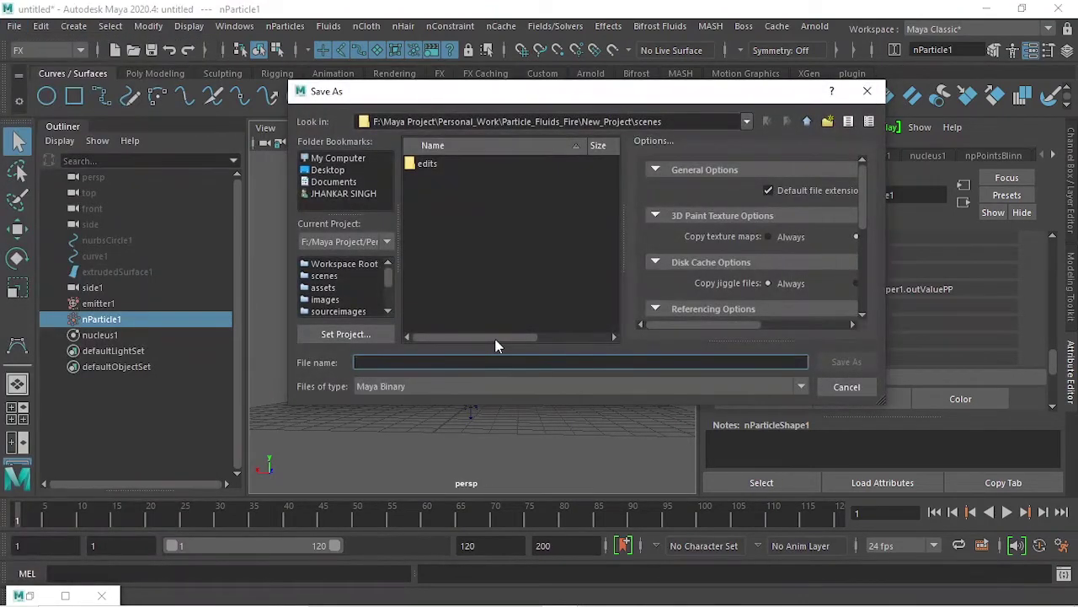
text(Fire_)
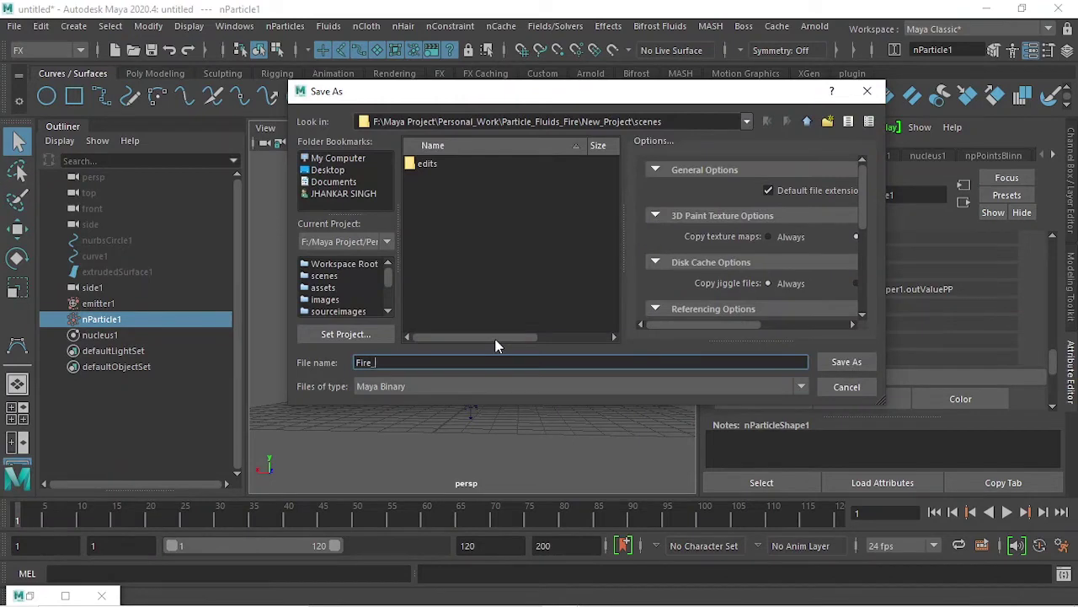
text(F)
key(BackSpace)
key(BackSpace)
key(BackSpace)
key(BackSpace)
key(BackSpace)
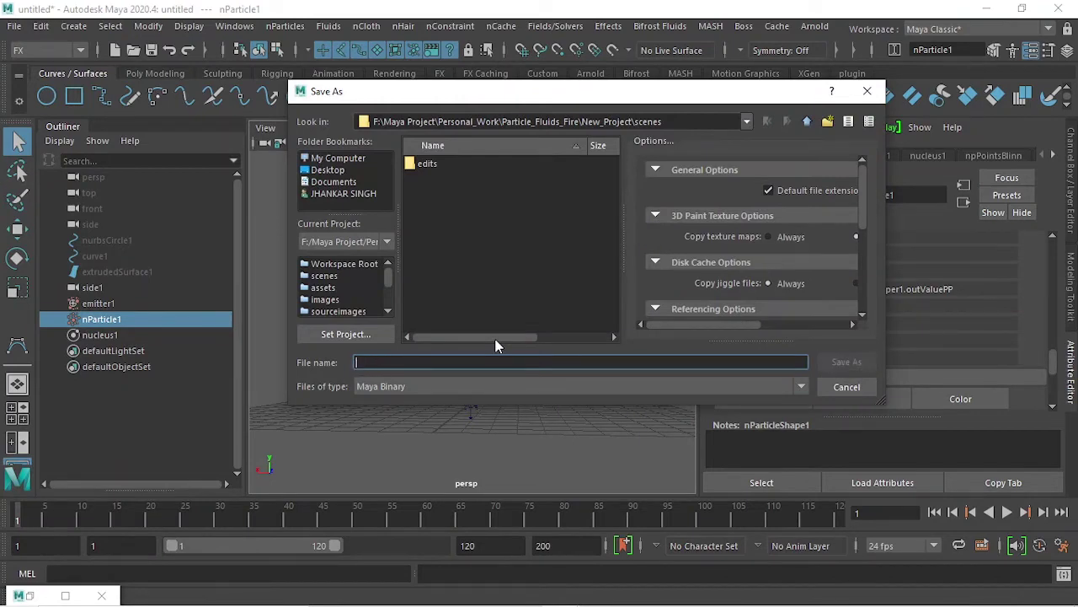
text(Grou)
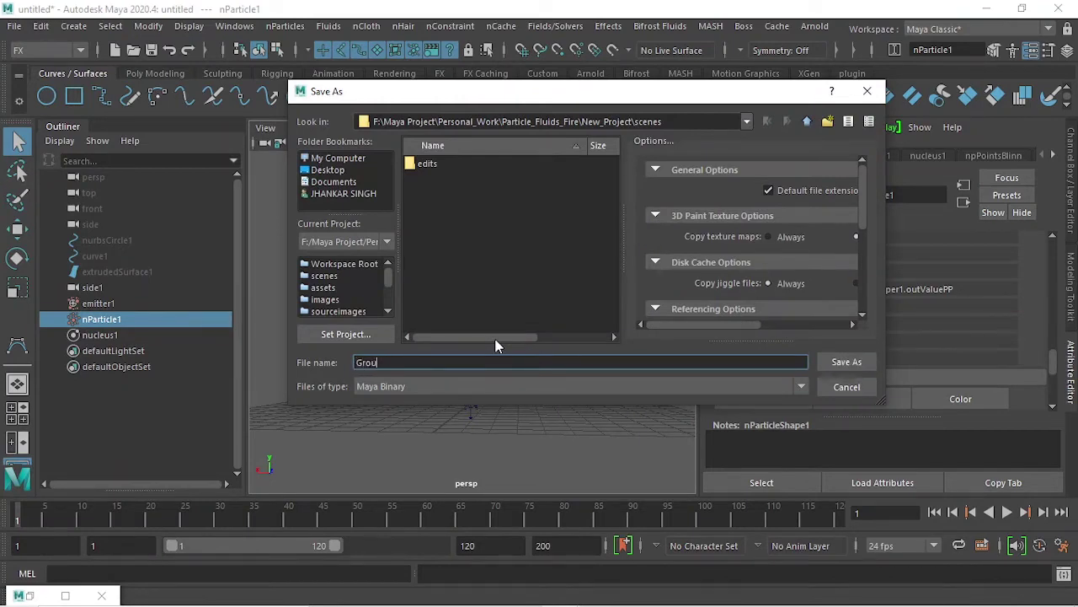
text(nd)
key(BackSpace)
text(d_Fir)
text(e)
key(BackSpace)
key(BackSpace)
text(Fi)
text(re)
click(868, 361)
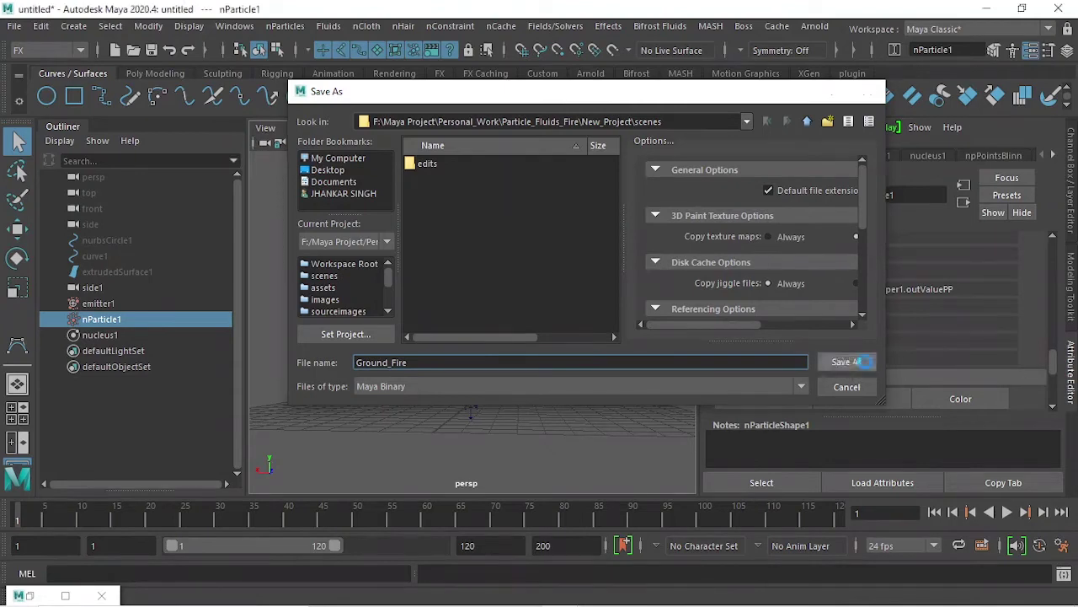
mouse_move(541, 349)
alt+mouse_down()
mouse_move(514, 364)
mouse_move(515, 352)
alt+mouse_up()
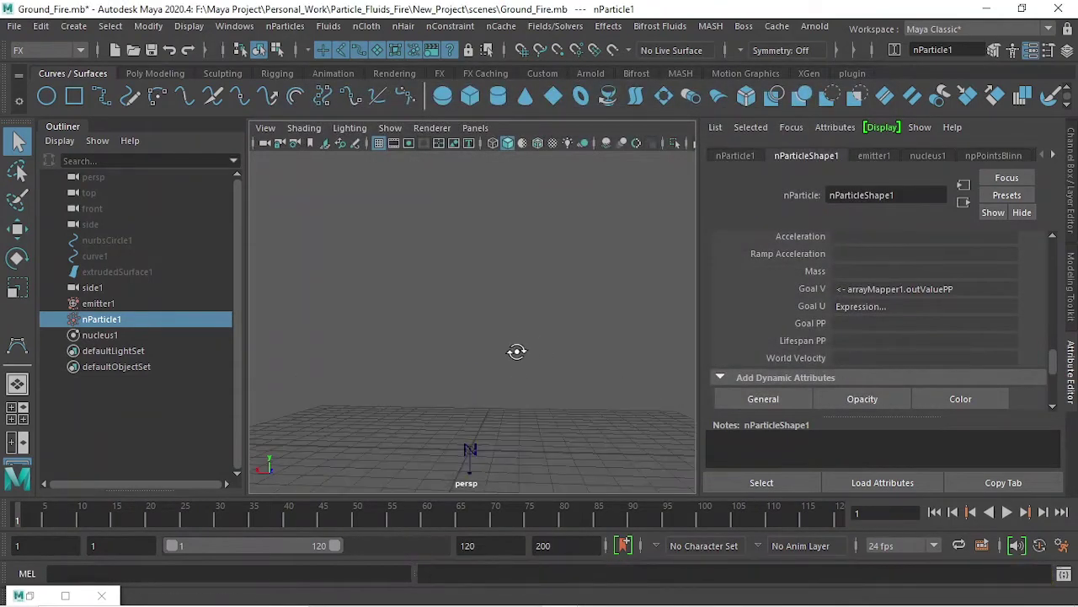
Create a new nObject nCache named Particle for the nParticle simulation.
click(502, 26)
mouse_move(546, 65)
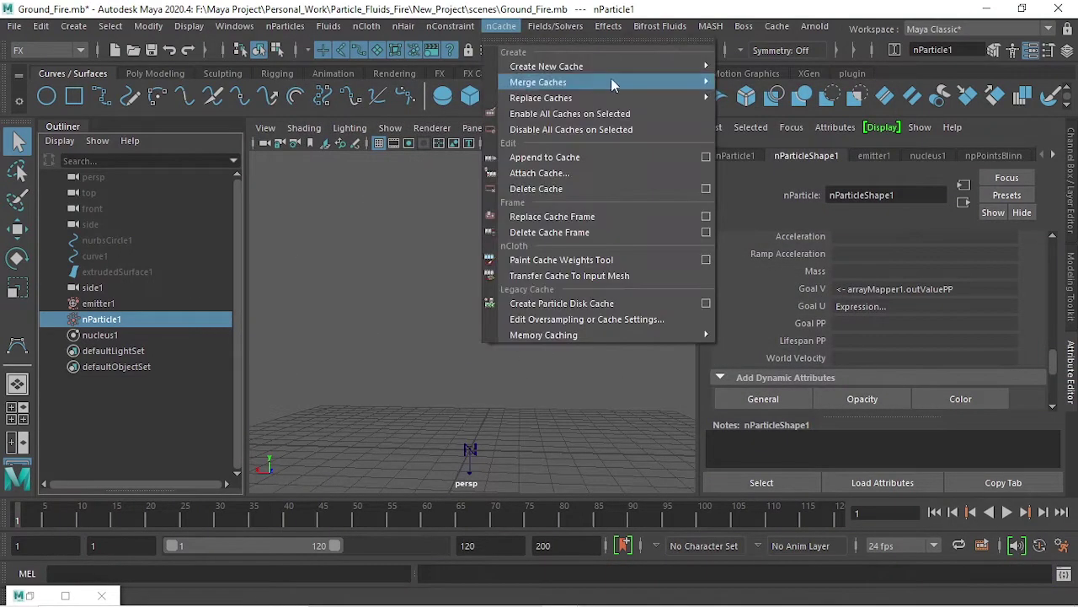
click(824, 66)
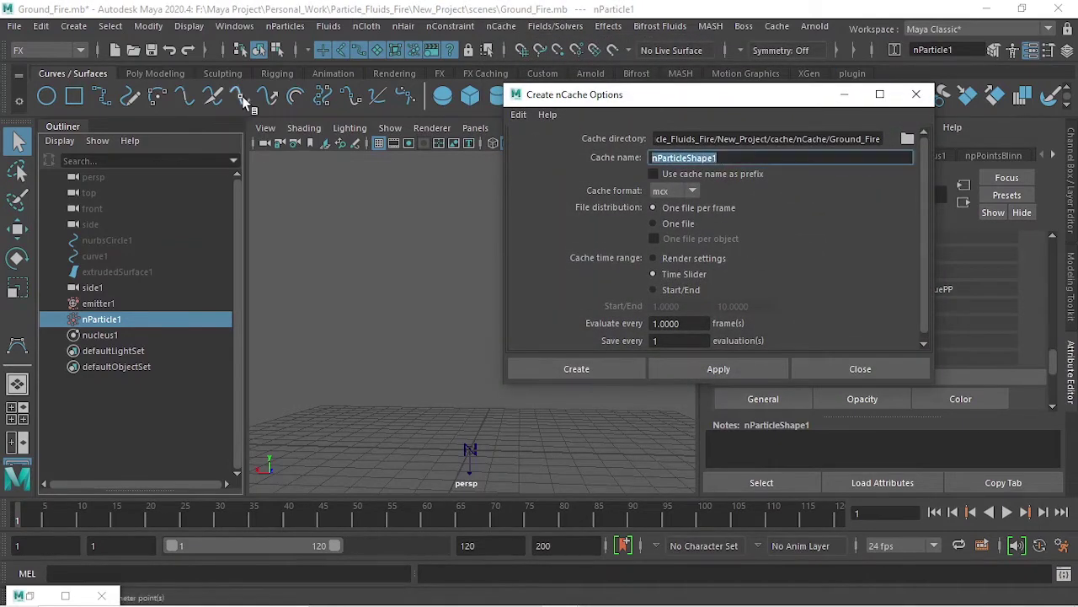
key(BackSpace)
text(Part)
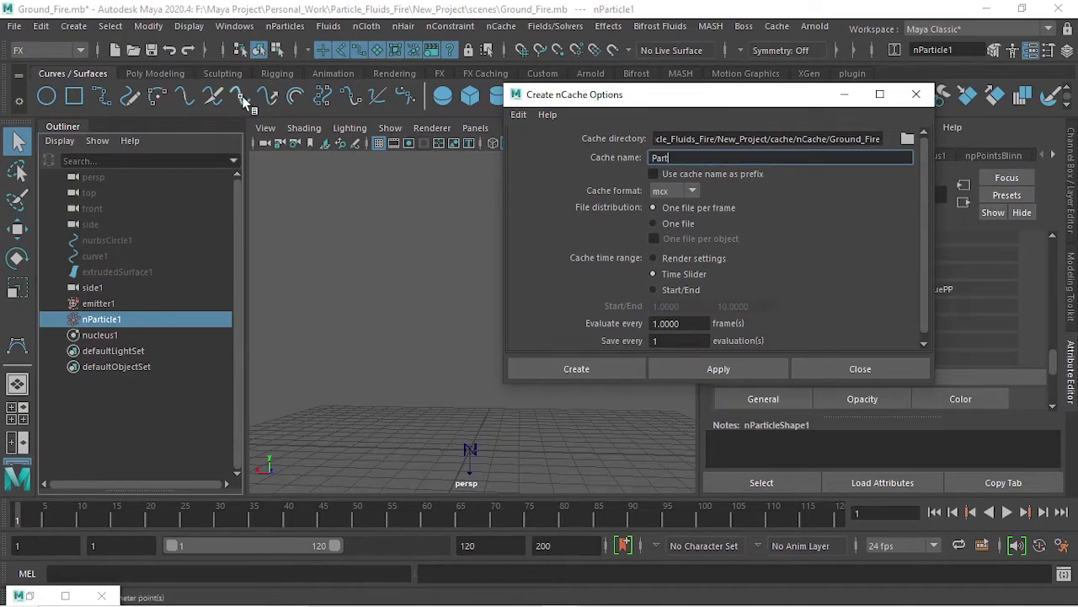
text(icle)
click(613, 369)
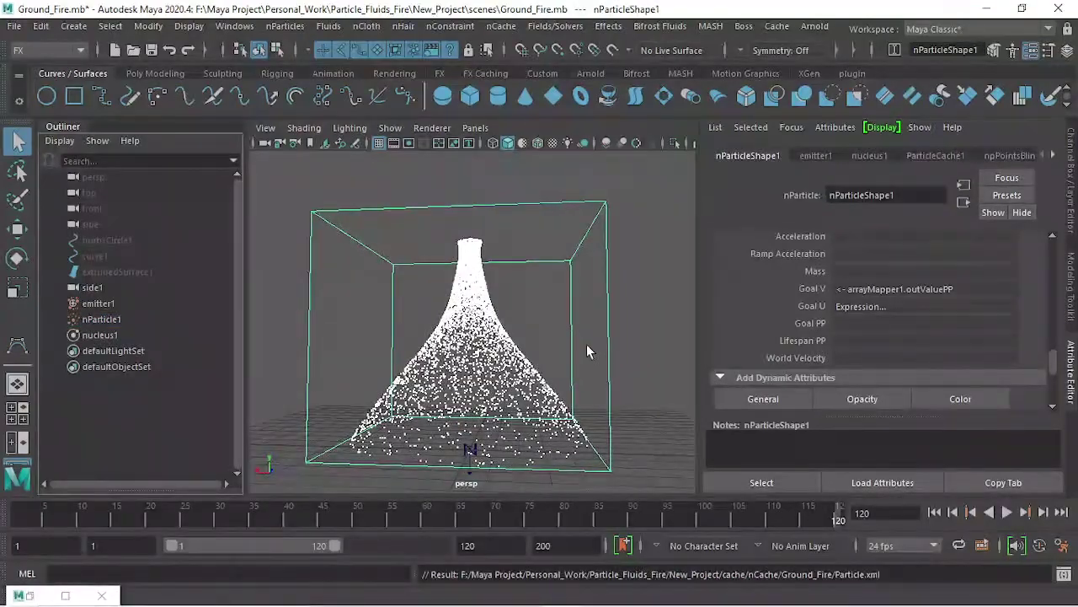
Zoom and orbit around the cached particle cone to inspect how it fills the funnel.
scroll(533, 312, down, 5)
alt+drag(534, 311, 486, 284)
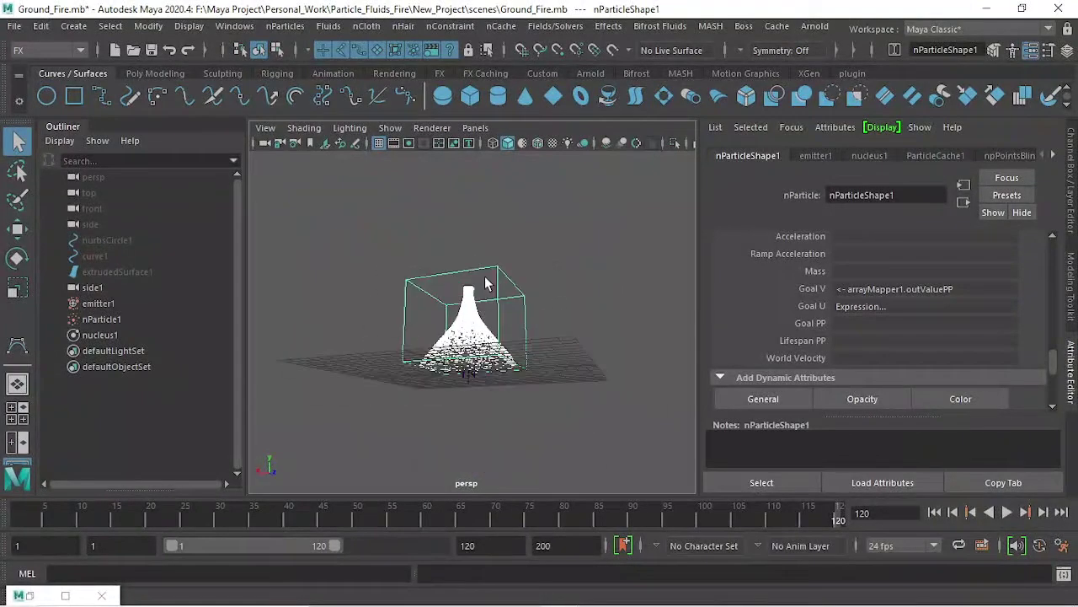
scroll(486, 284, up, 5)
scroll(508, 297, down, 5)
mouse_move(414, 320)
alt+mouse_down()
mouse_move(551, 344)
mouse_move(503, 336)
mouse_move(481, 281)
alt+mouse_up()
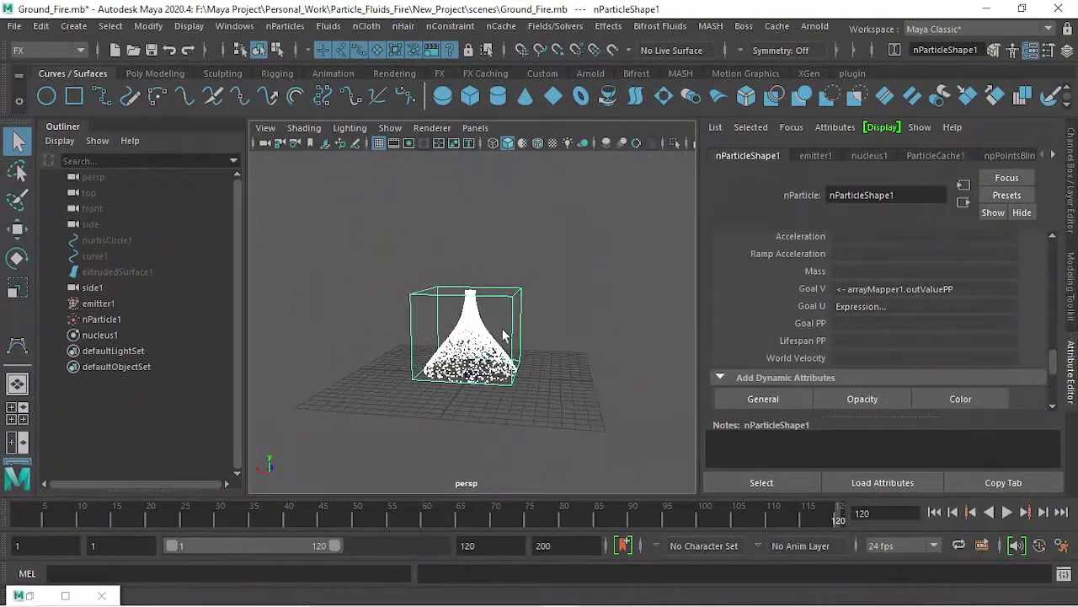
scroll(503, 335, up, 4)
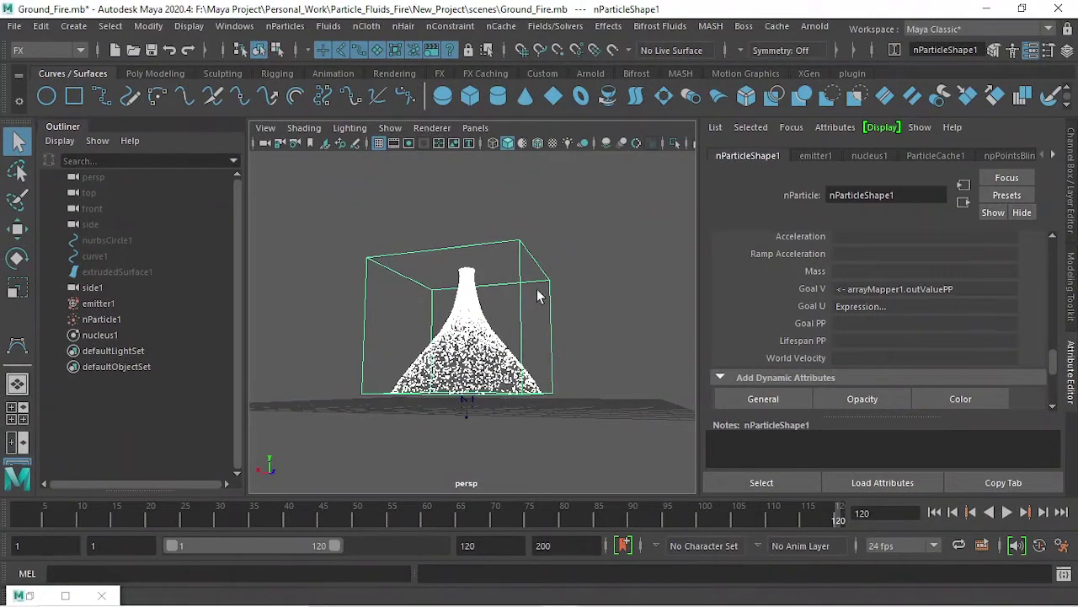
mouse_move(539, 295)
alt+mouse_down()
mouse_move(596, 342)
mouse_move(592, 320)
mouse_move(623, 313)
alt+mouse_up()
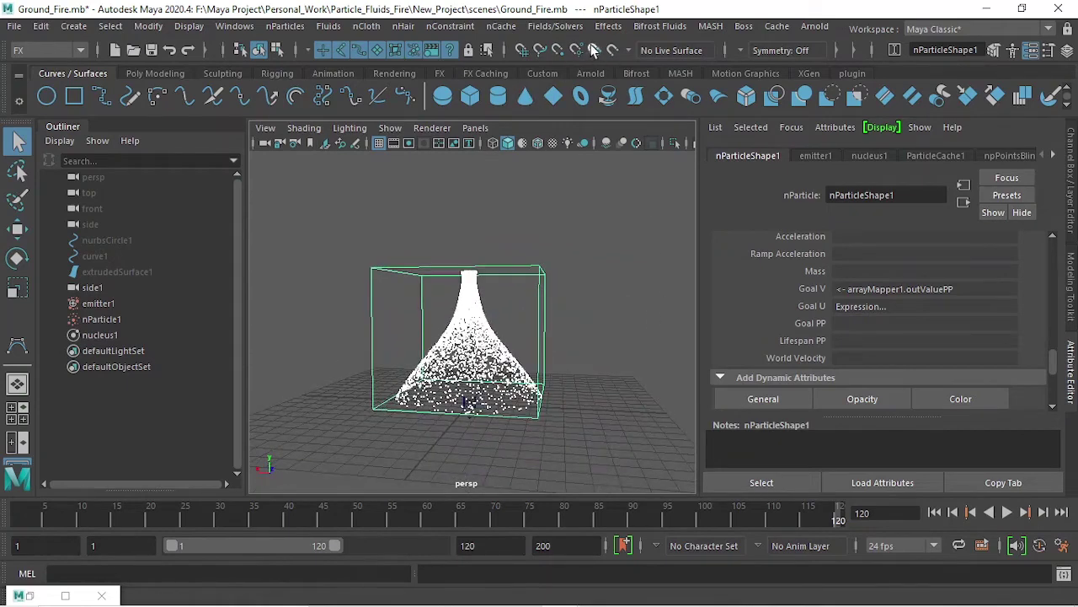
mouse_move(551, 273)
alt+mouse_down()
mouse_move(606, 300)
mouse_move(602, 284)
alt+mouse_up()
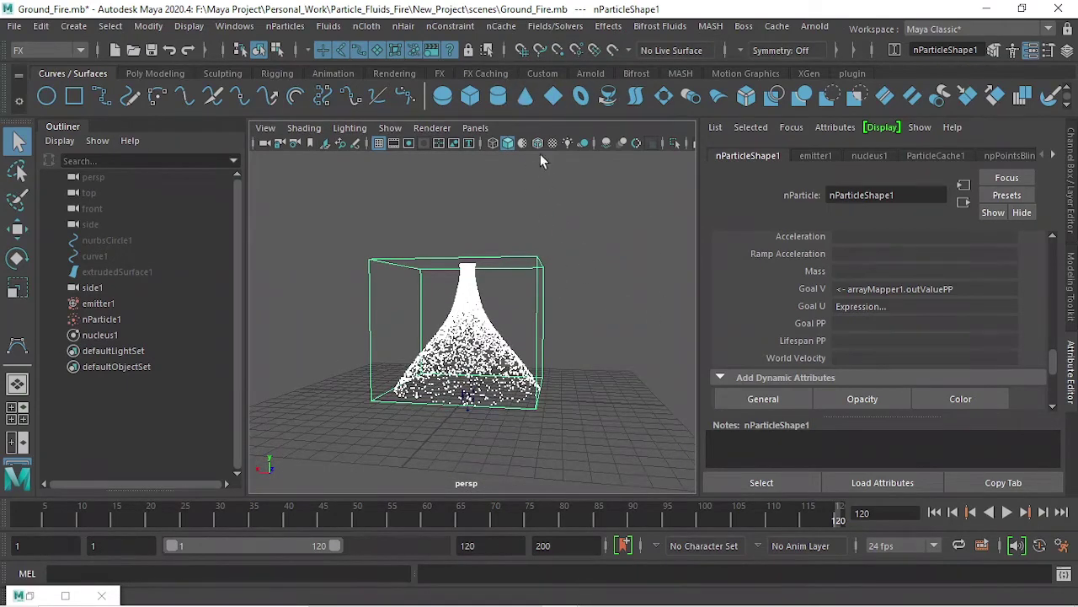
Delete the nParticle's nCache.
alt+drag(601, 251, 581, 232)
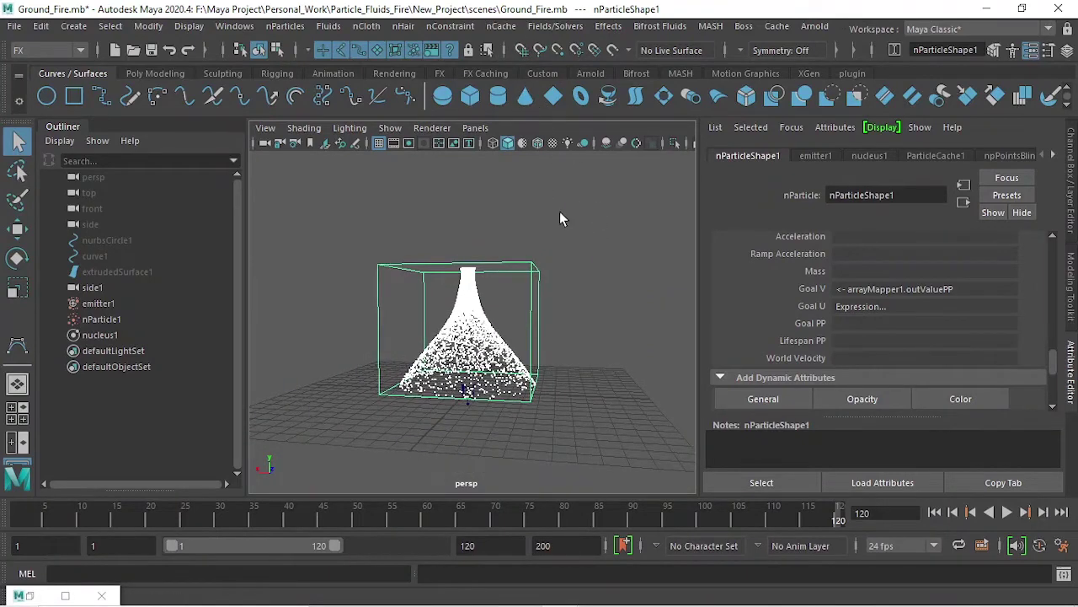
click(504, 26)
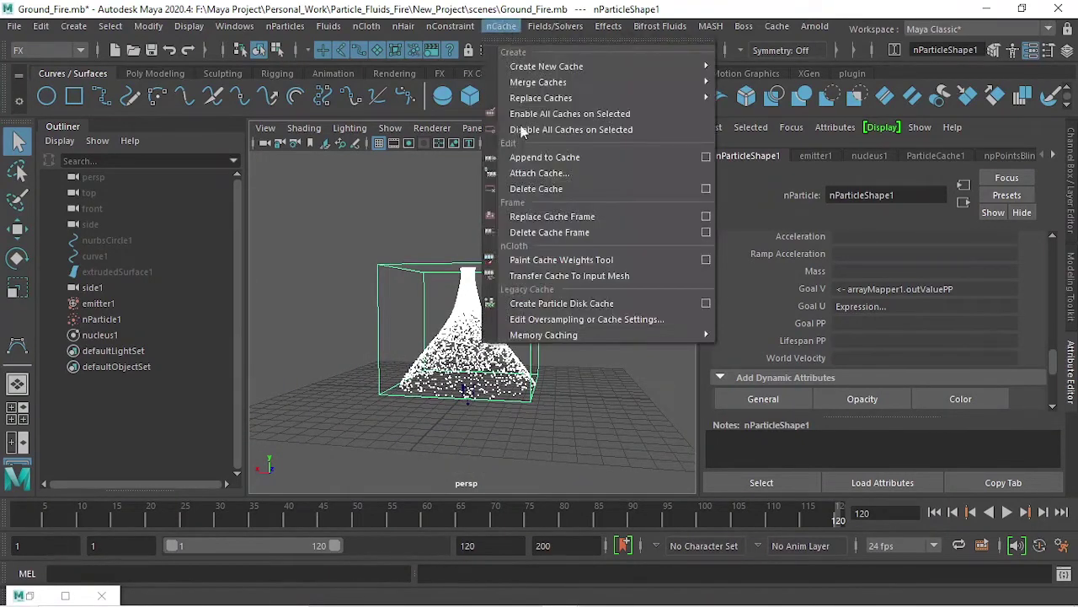
click(559, 189)
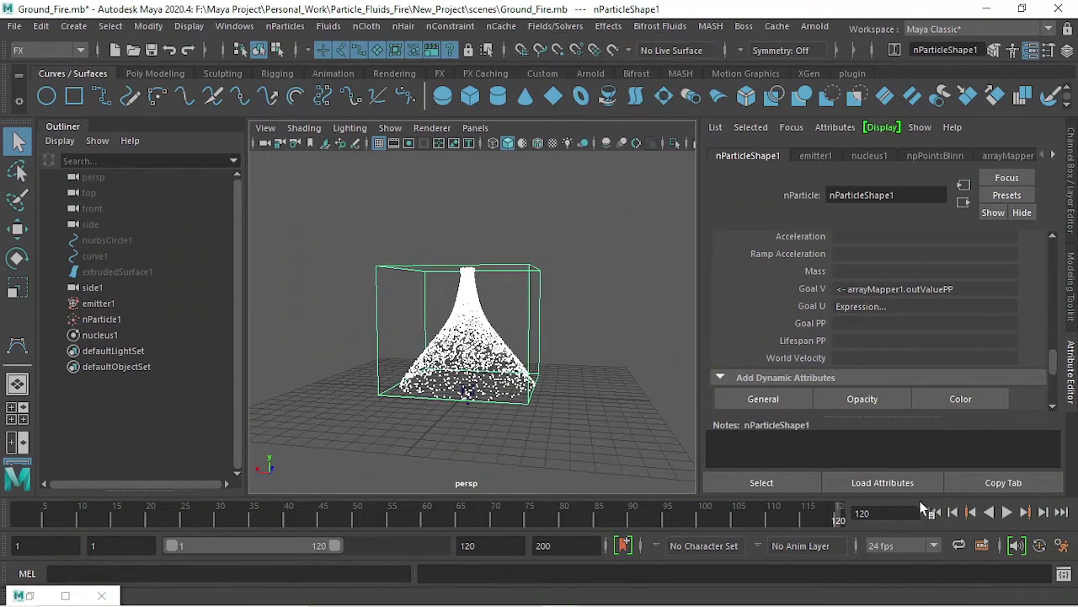
Play the live simulation from frame 1, stop at frame 60, and orbit to inspect the cone.
click(934, 512)
click(1009, 512)
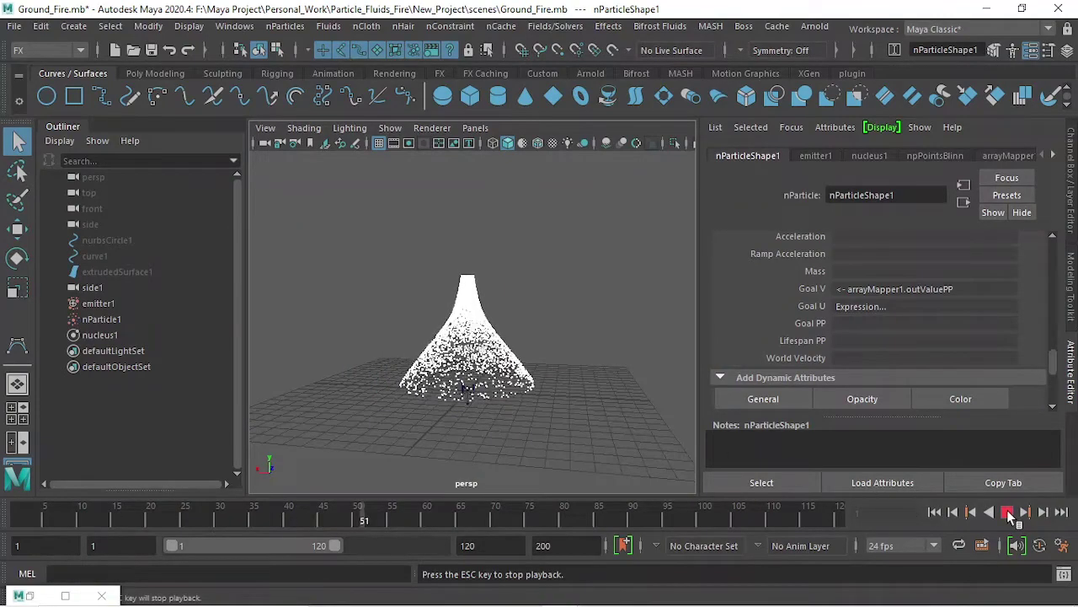
key(Escape)
alt+drag(497, 286, 494, 257)
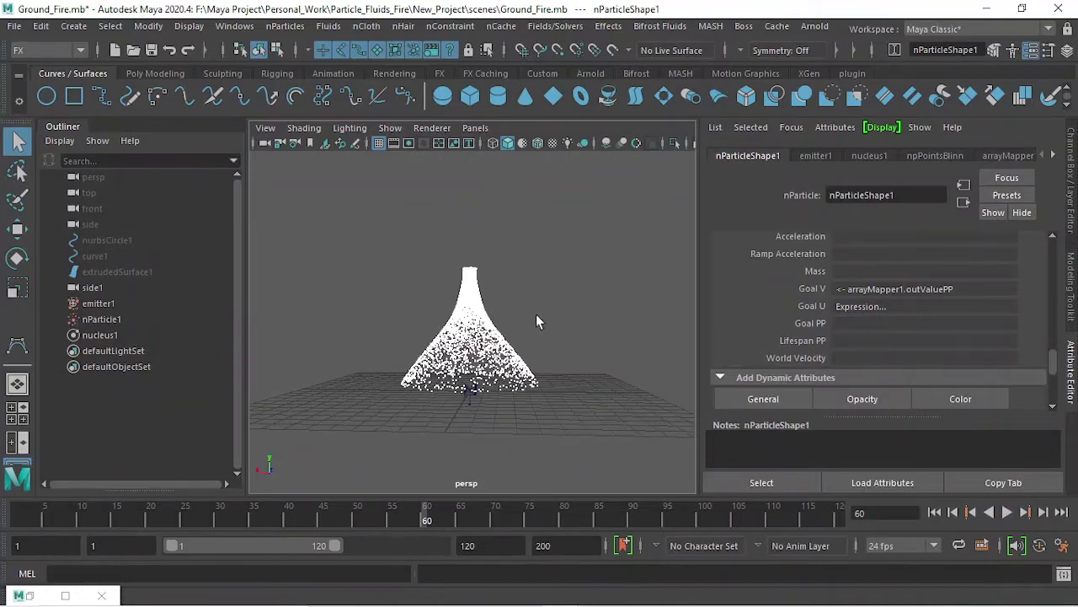
mouse_move(538, 322)
alt+right_down()
mouse_move(563, 270)
mouse_move(576, 317)
alt+right_up()
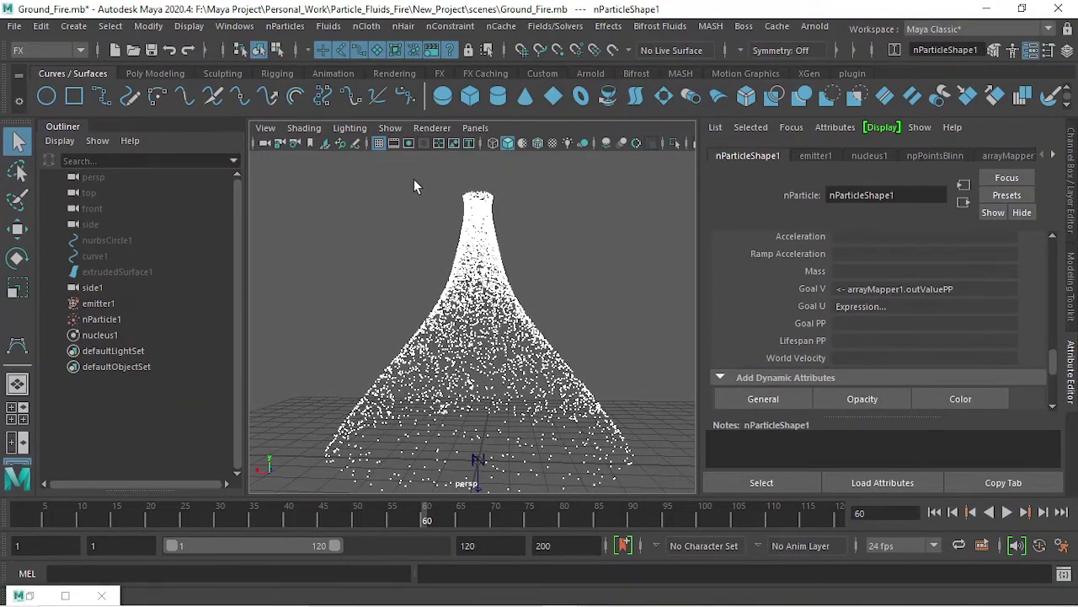
mouse_move(534, 244)
alt+mouse_down()
mouse_move(549, 284)
mouse_move(548, 337)
mouse_move(552, 215)
alt+mouse_up()
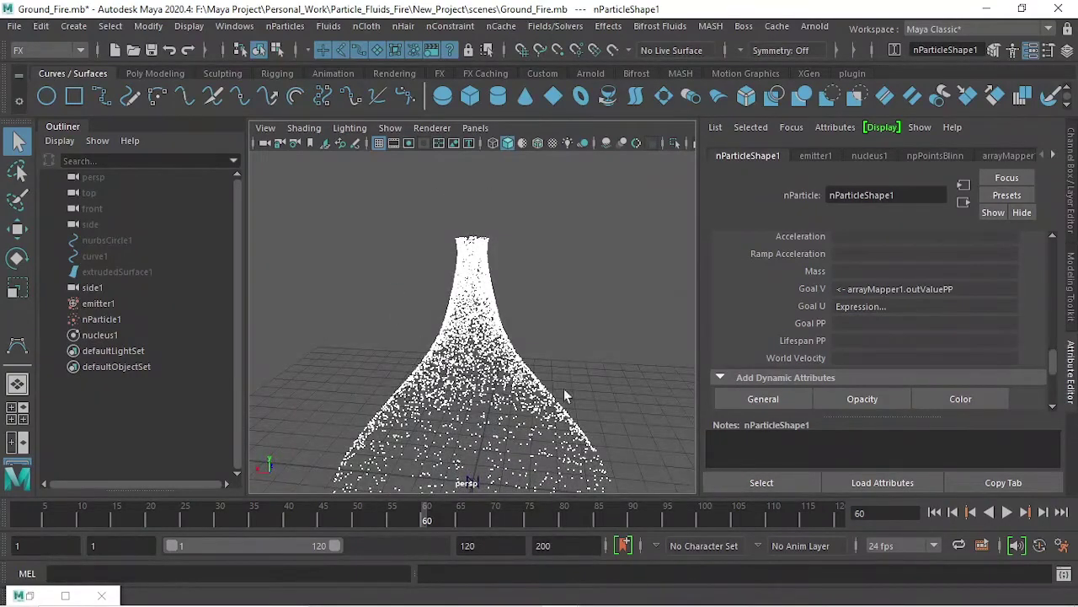
mouse_move(542, 334)
alt+mouse_down()
mouse_move(543, 312)
mouse_move(539, 371)
mouse_move(489, 315)
mouse_move(533, 298)
mouse_move(427, 257)
mouse_move(525, 308)
mouse_move(543, 371)
mouse_move(565, 368)
mouse_move(562, 385)
mouse_move(557, 253)
mouse_move(575, 292)
mouse_move(588, 261)
alt+mouse_up()
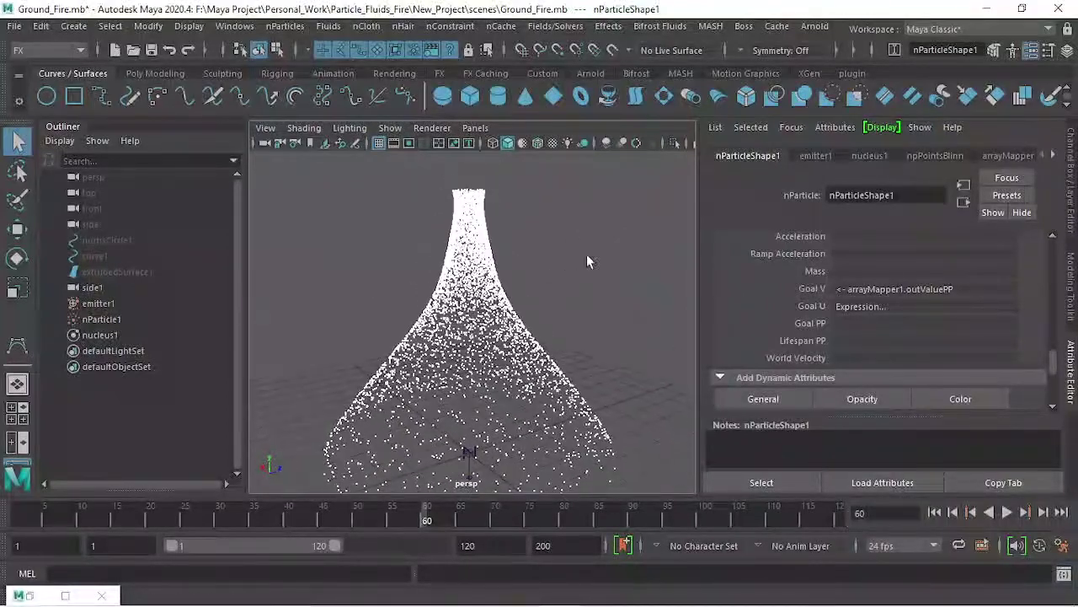
Add the per-particle Opacity PP attribute to nParticleShape1.
click(883, 400)
click(419, 249)
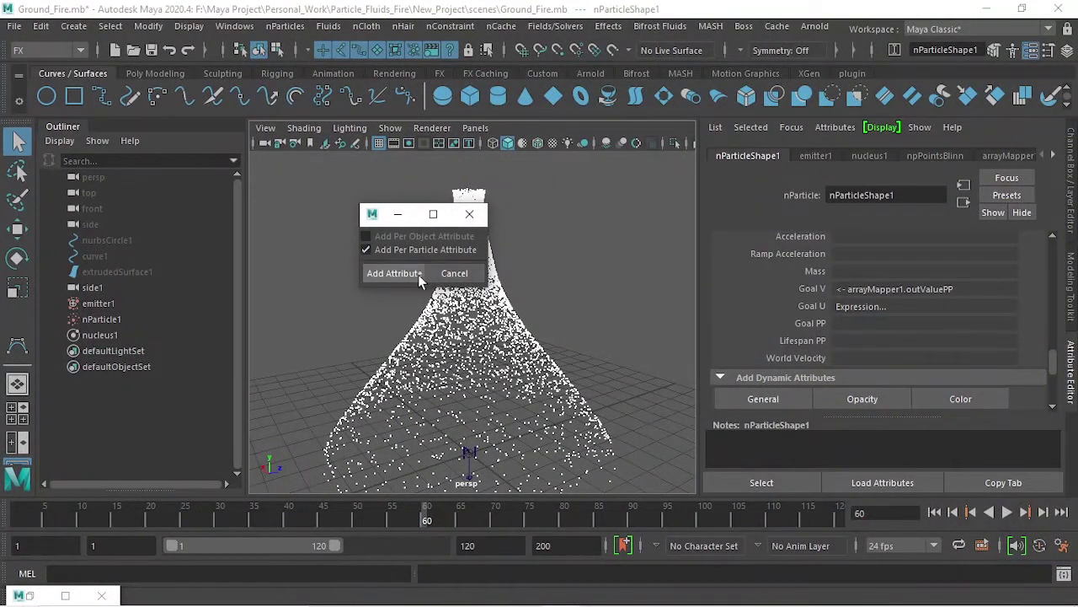
click(417, 273)
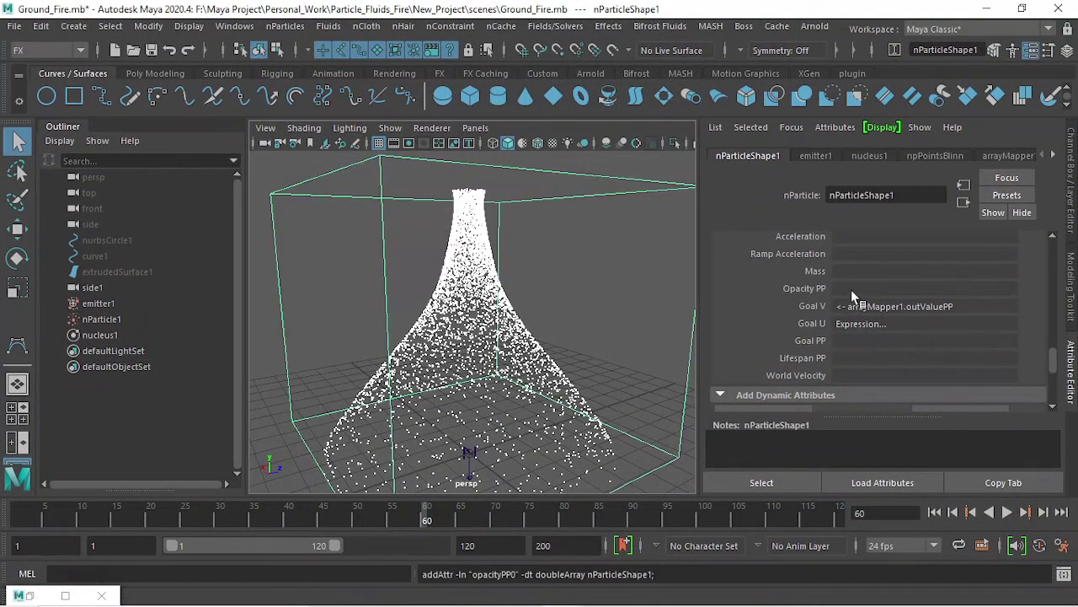
alt+drag(554, 311, 556, 295)
Drive Opacity PP with a new ramp and open ramp2 via arrayMapper2 for editing.
right_click(868, 291)
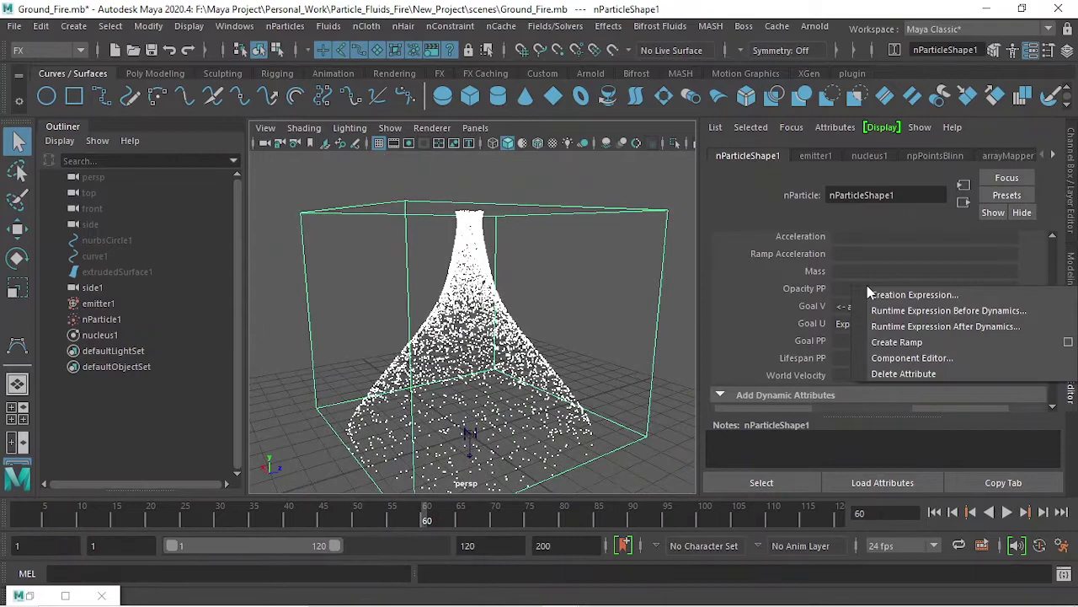
click(1067, 345)
click(463, 530)
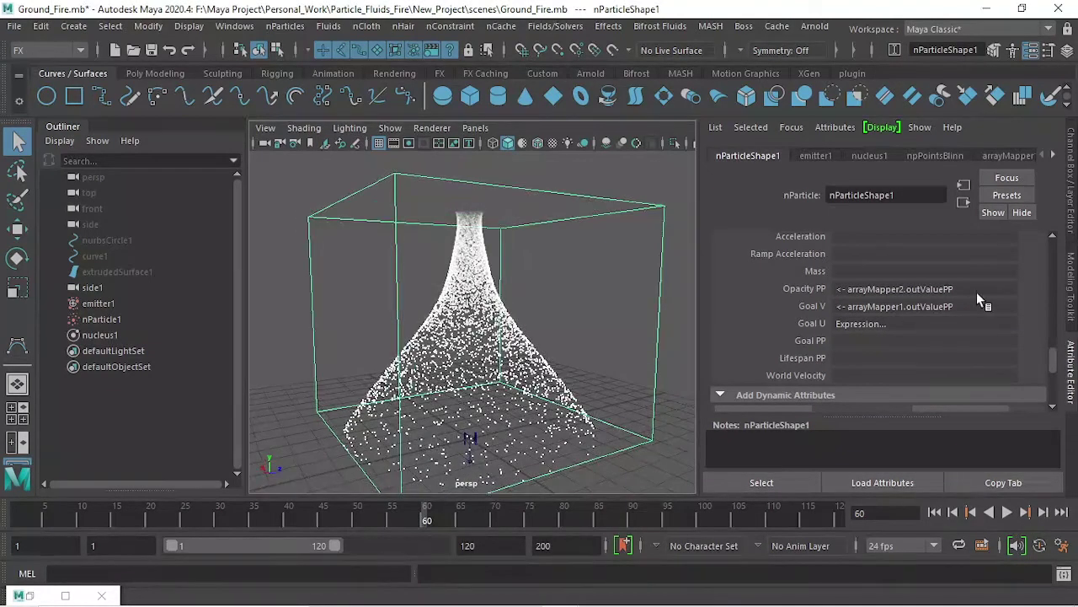
right_click(949, 289)
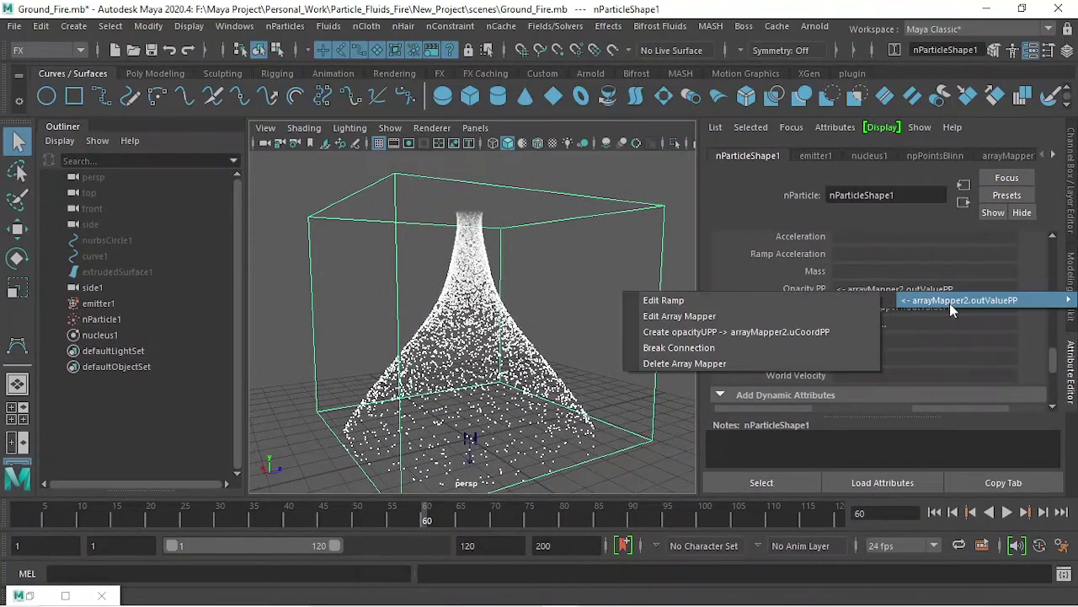
click(789, 307)
alt+drag(501, 335, 487, 337)
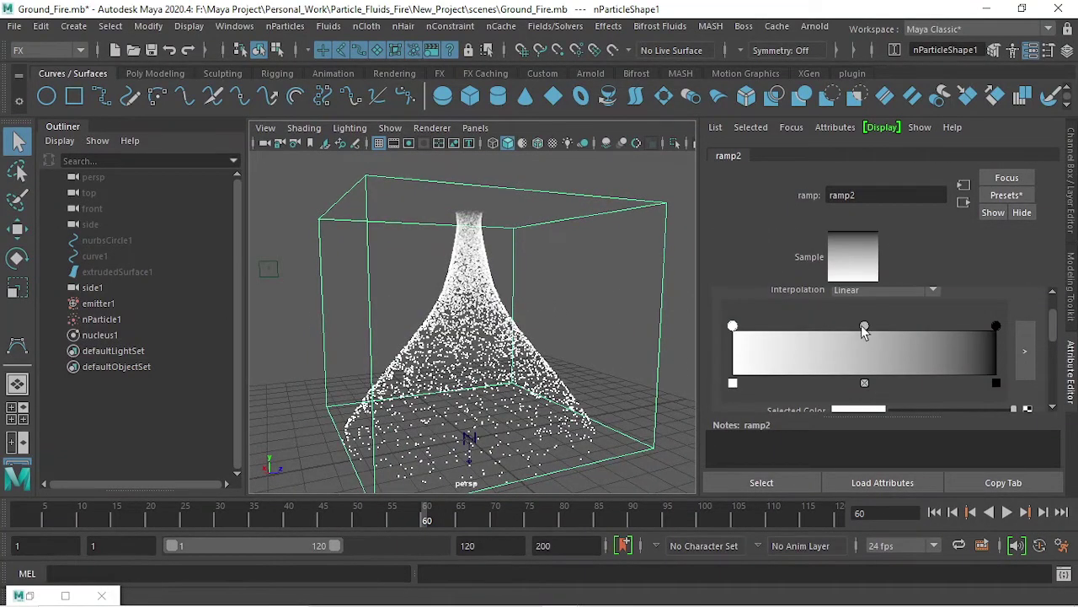
Slide the ramp's middle grey handle left and the black handle to about position 0.452.
drag(865, 327, 838, 327)
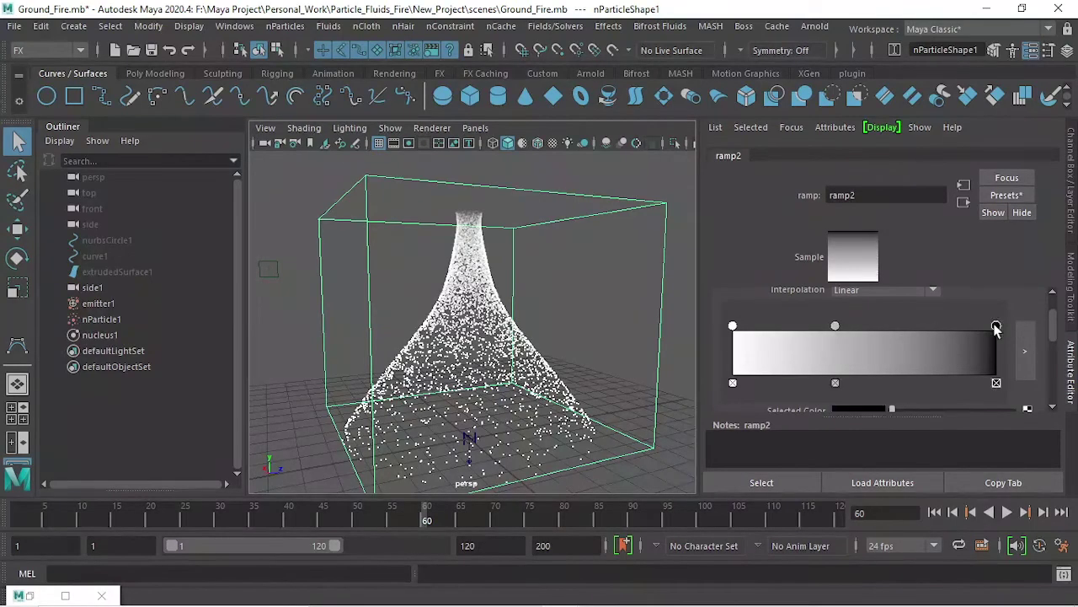
mouse_move(995, 327)
mouse_down()
mouse_move(849, 327)
mouse_move(839, 344)
mouse_move(824, 329)
mouse_move(773, 335)
mouse_up()
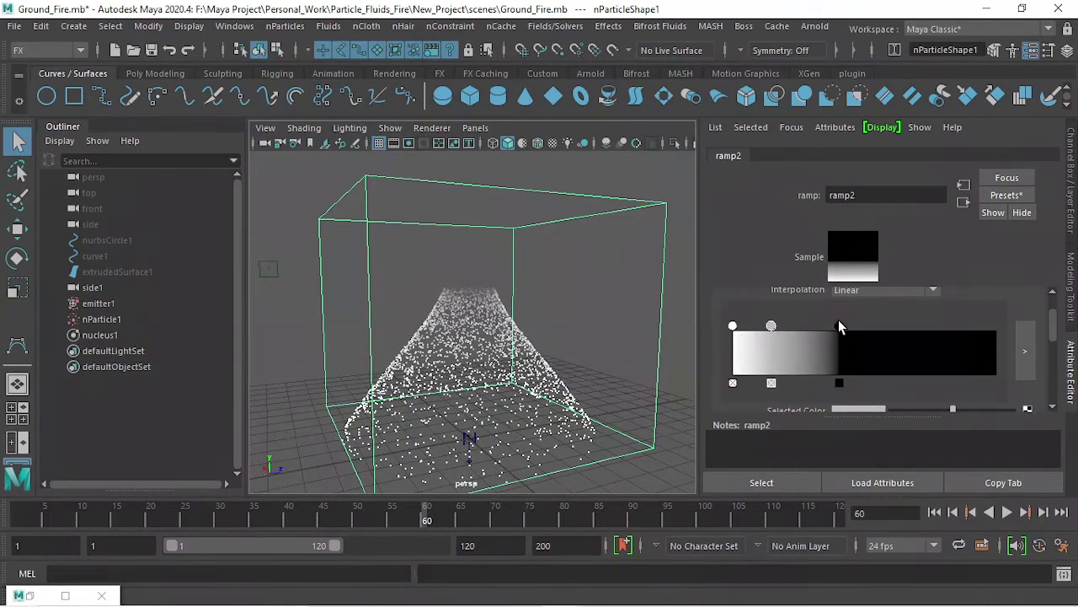
drag(838, 324, 847, 325)
mouse_move(364, 251)
alt+mouse_down()
mouse_move(334, 279)
mouse_move(270, 285)
alt+mouse_up()
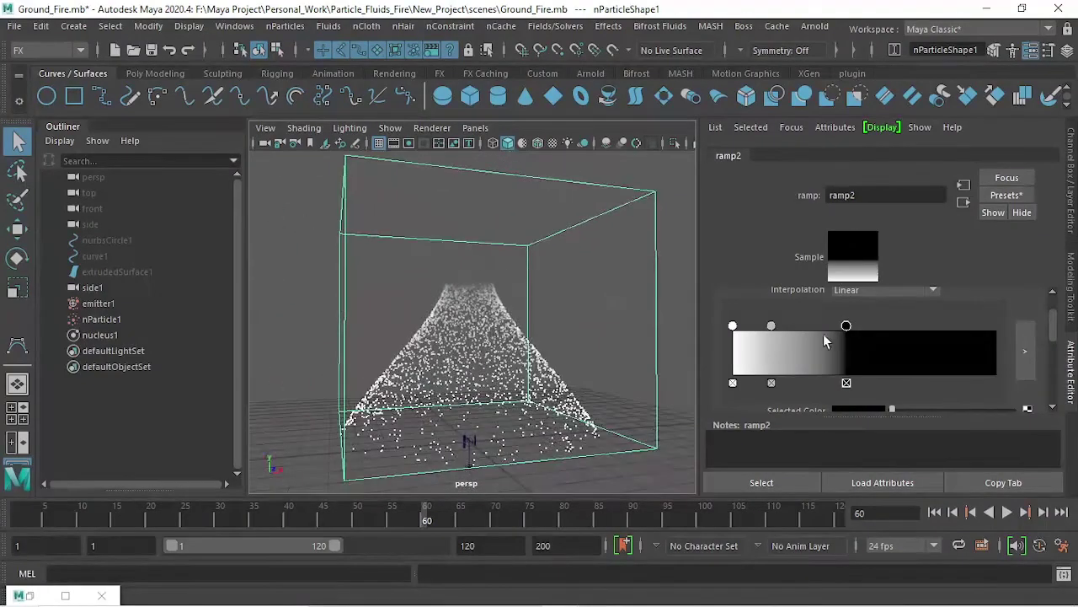
drag(847, 326, 852, 327)
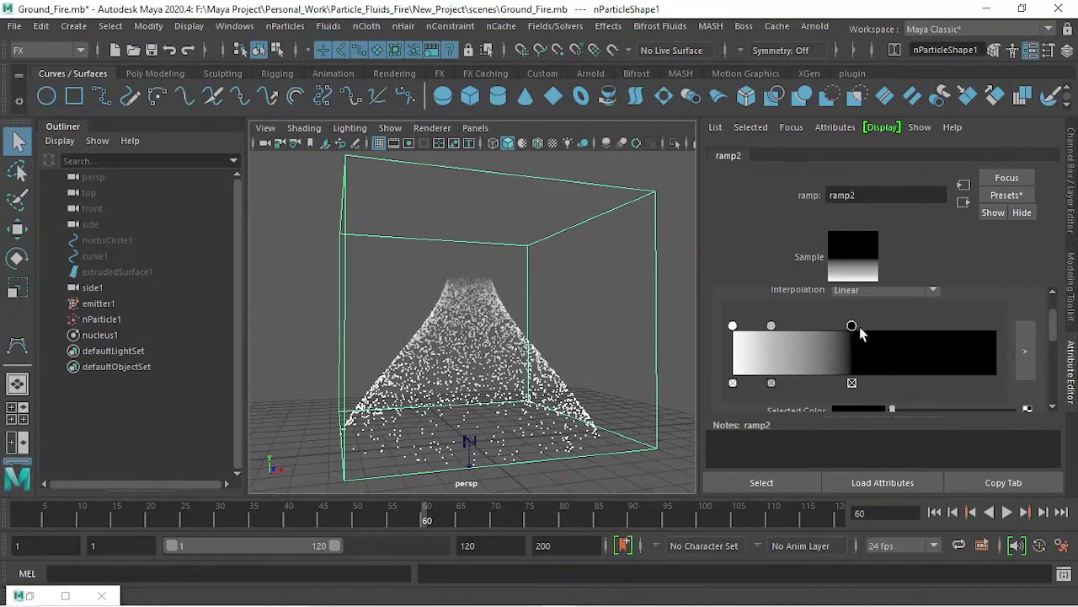
Try the ramp noise slider, then leave it at 0.
scroll(977, 369, down, 3)
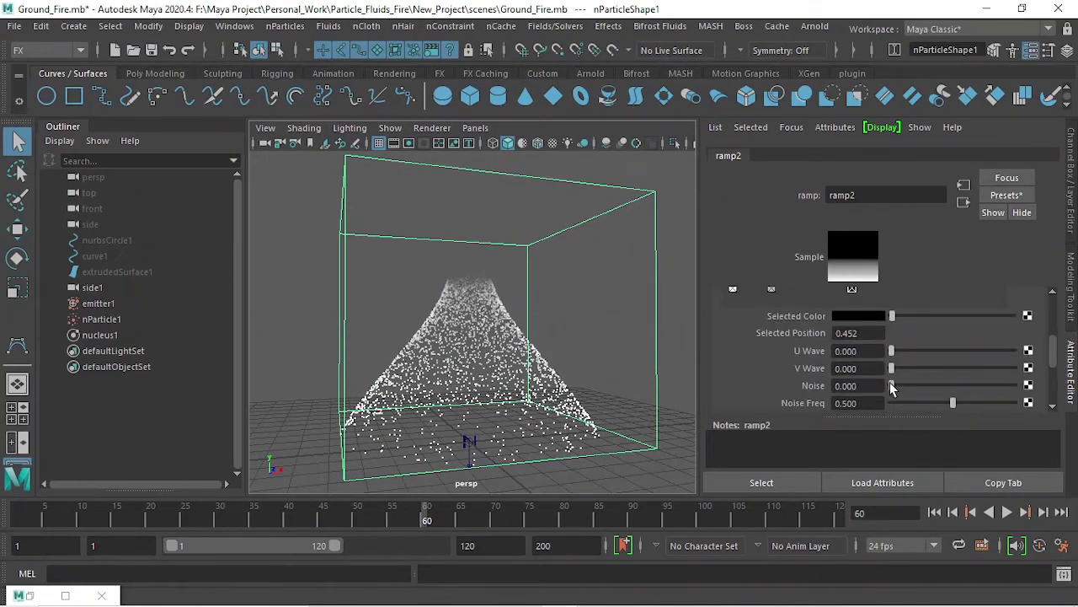
mouse_move(893, 388)
mouse_down()
mouse_move(915, 383)
mouse_move(819, 390)
mouse_up()
scroll(862, 352, up, 3)
scroll(952, 353, down, 2)
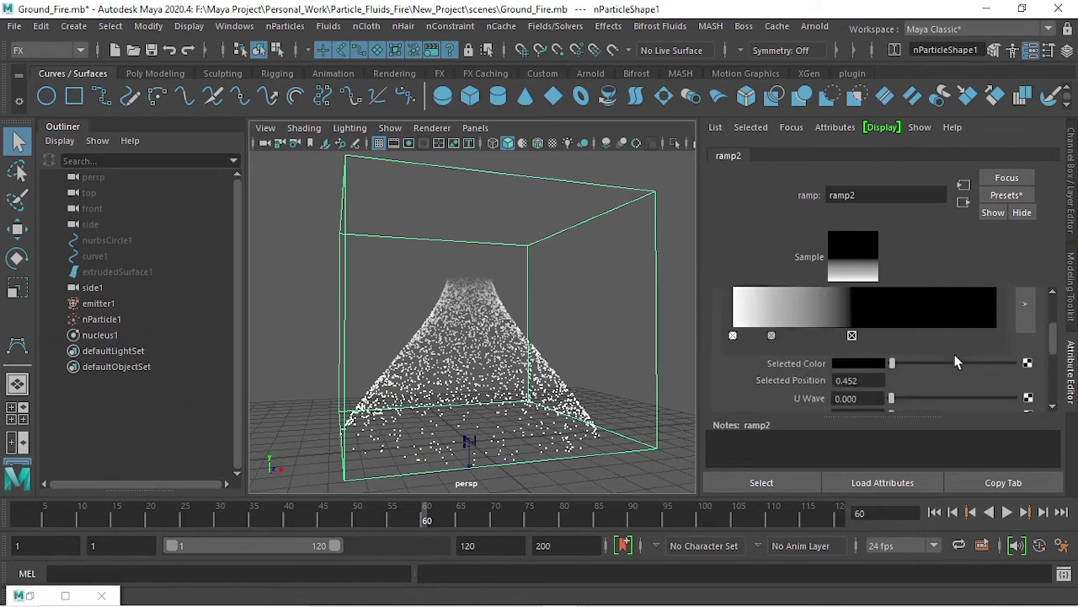
scroll(801, 380, up, 1)
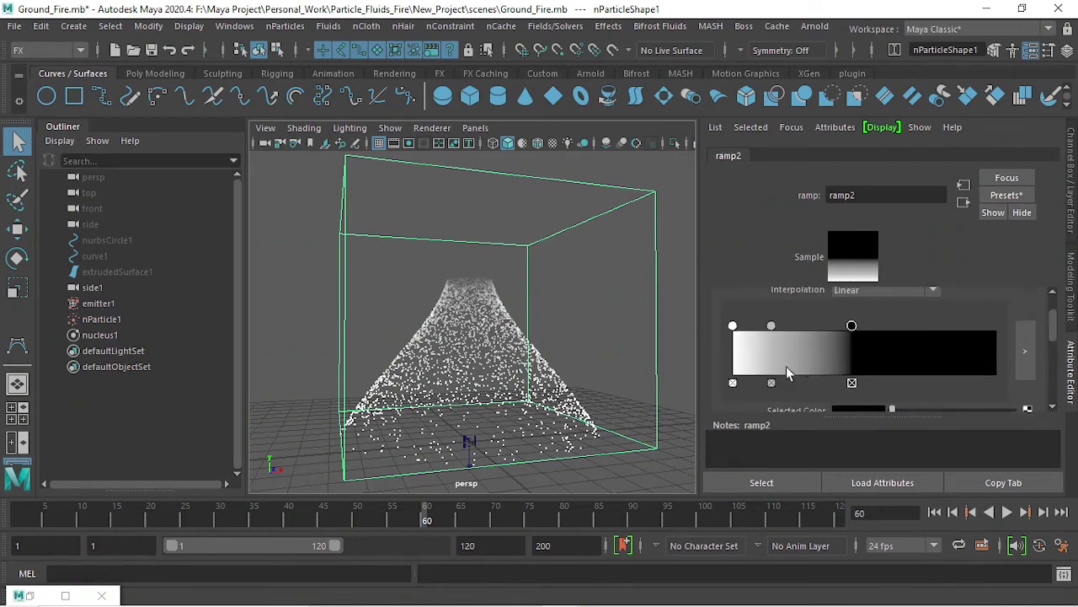
Keep the black handle's colour pure black, then inspect the fading cone and deselect.
click(771, 327)
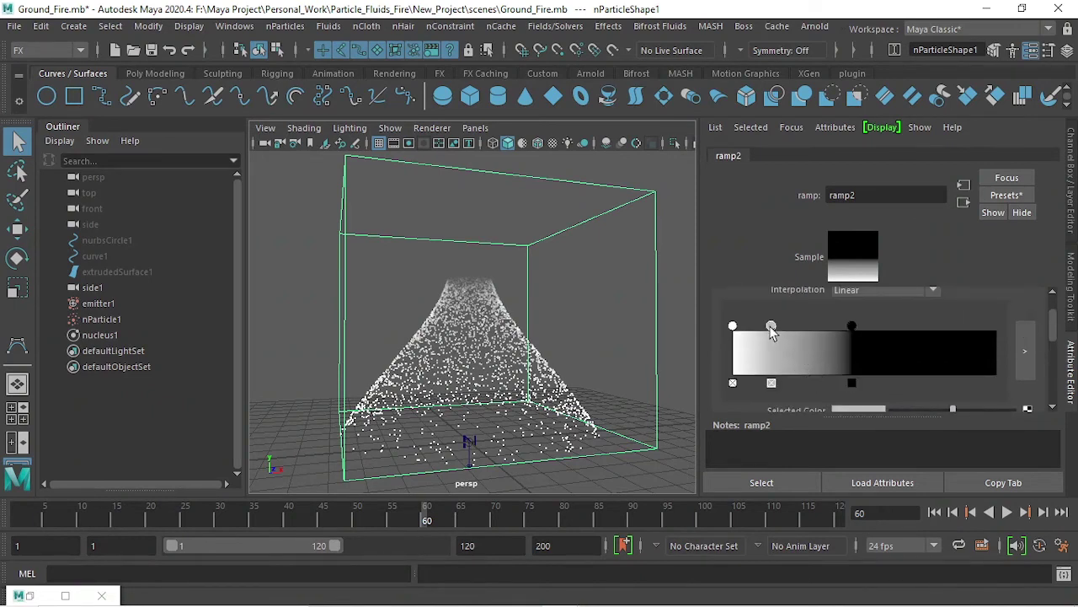
click(852, 327)
scroll(940, 353, down, 1)
click(881, 365)
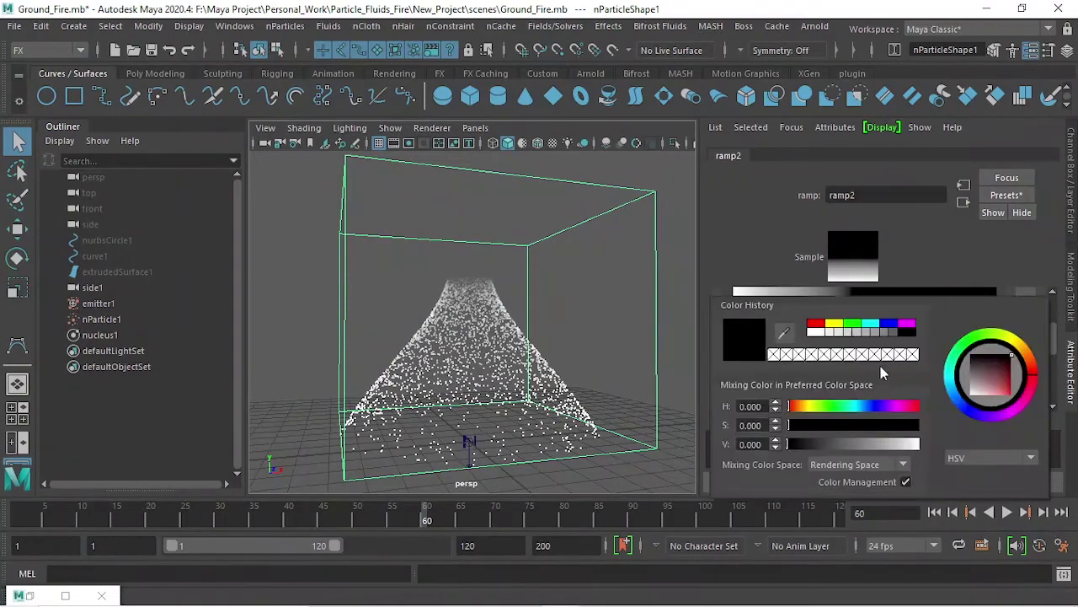
drag(896, 363, 896, 367)
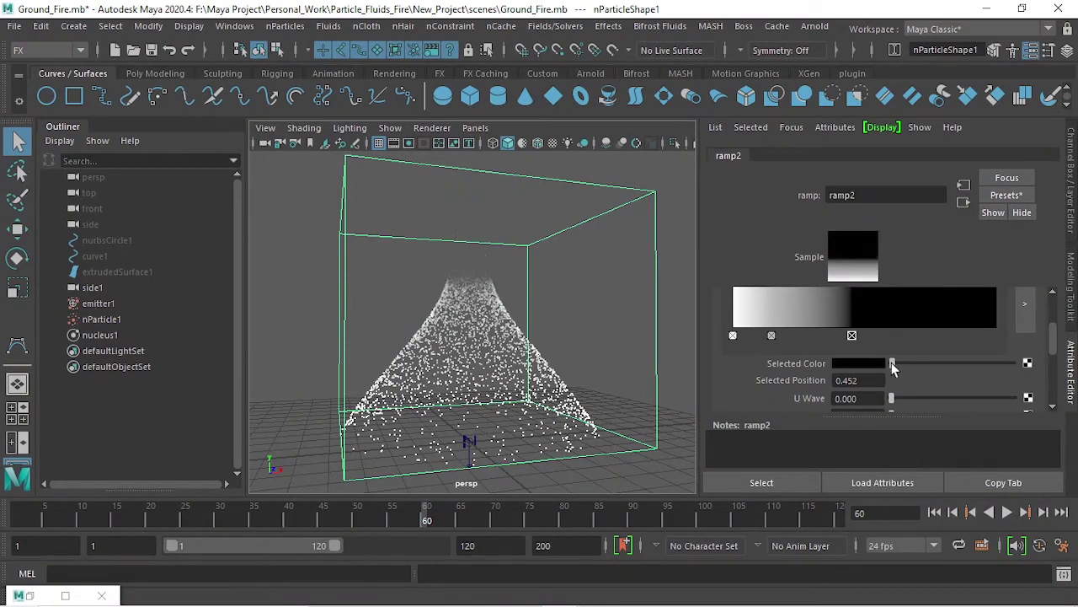
mouse_move(332, 258)
alt+mouse_down()
mouse_move(517, 261)
mouse_move(546, 313)
mouse_move(394, 329)
mouse_move(532, 326)
mouse_move(534, 412)
mouse_move(380, 294)
mouse_move(473, 378)
mouse_move(558, 315)
mouse_move(665, 372)
alt+mouse_up()
click(561, 315)
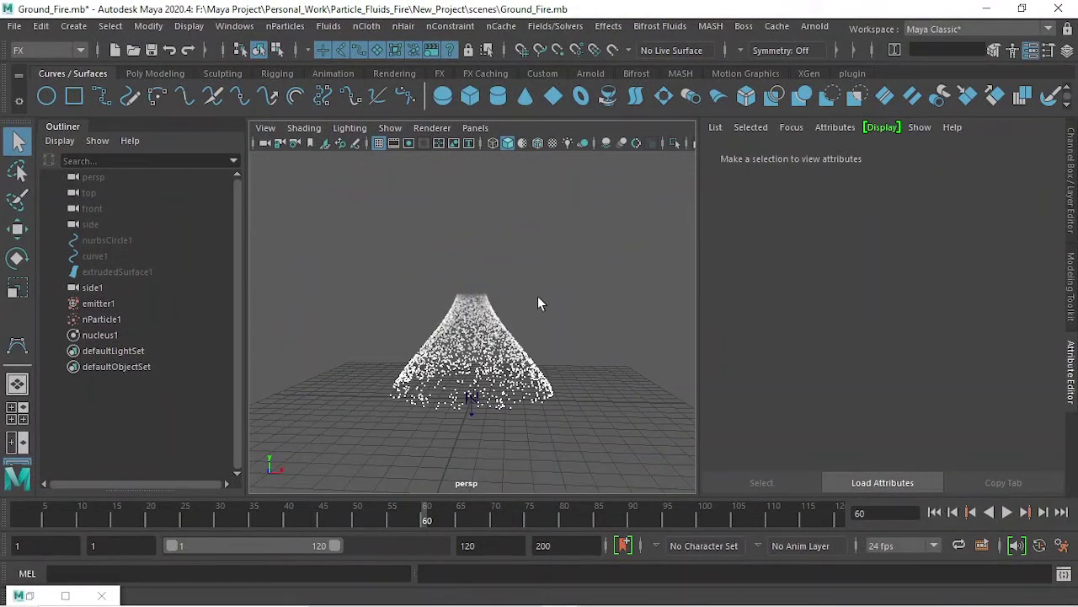
From frame 1, create a new nCache for nParticle1, replacing the existing Ground_Fire Particle cache.
click(453, 345)
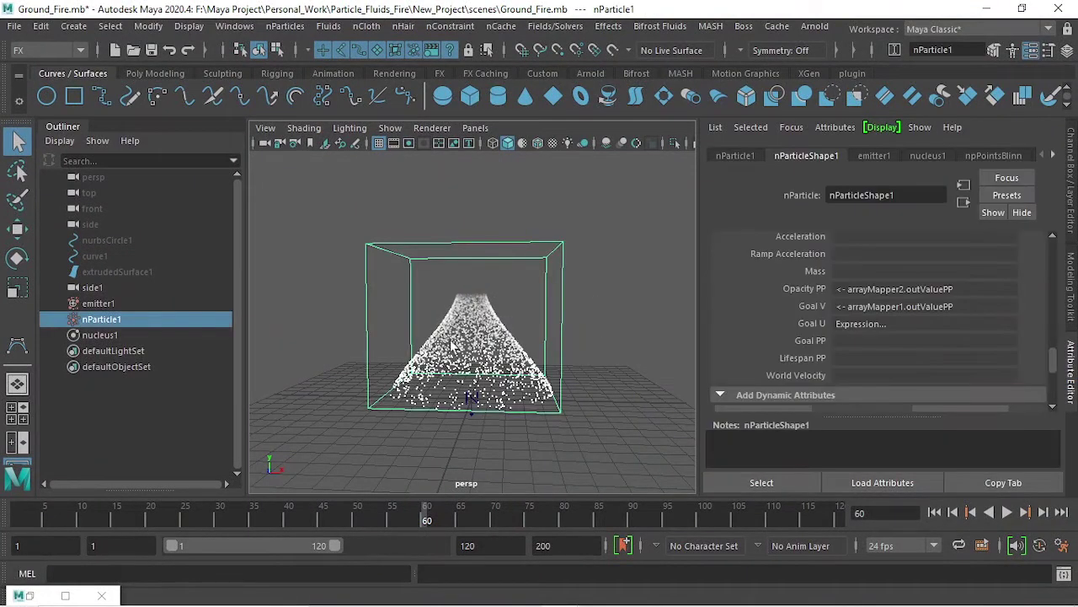
click(933, 512)
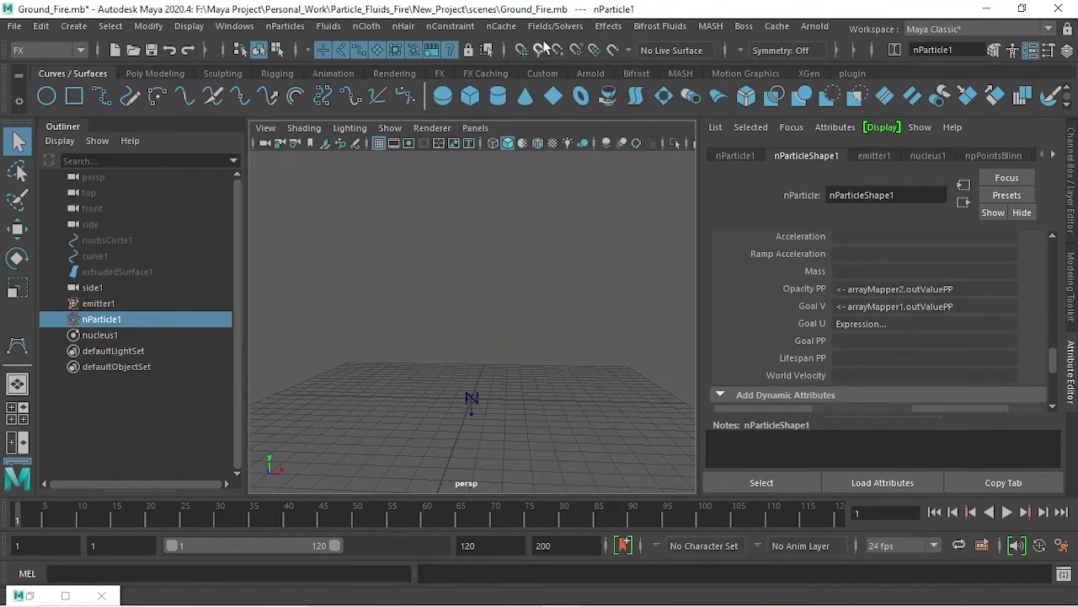
click(497, 27)
mouse_move(573, 65)
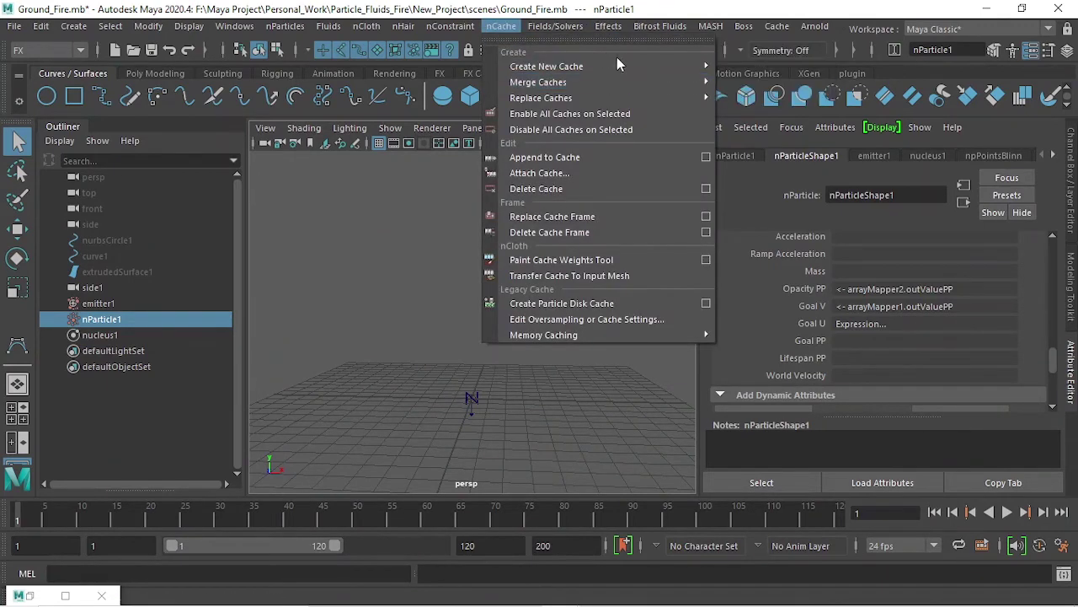
click(825, 68)
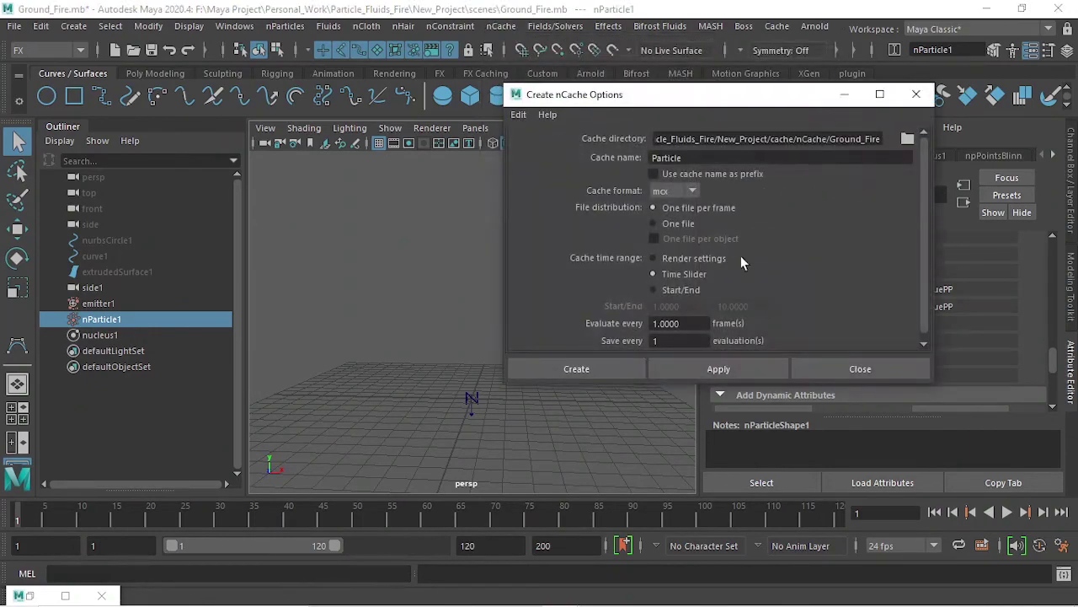
click(608, 368)
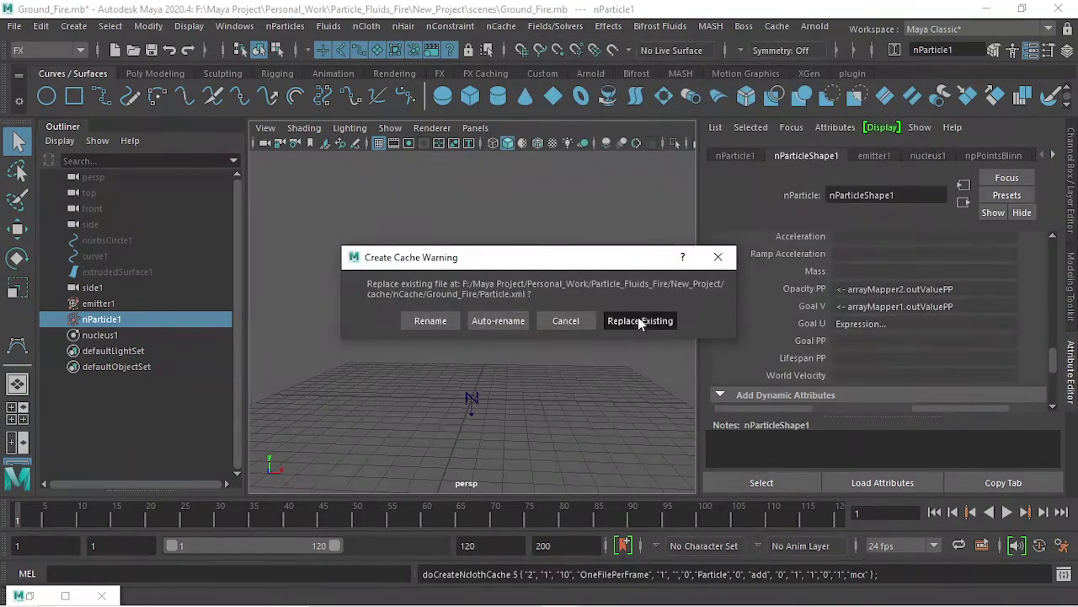
click(638, 320)
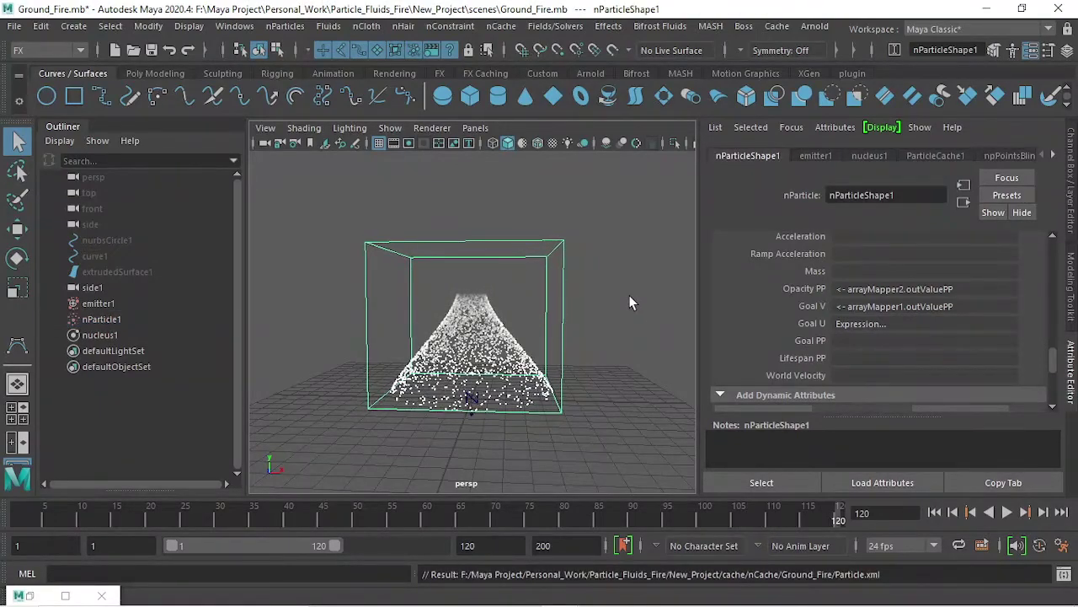
Inspect the re-cached particle cone, then bring OBS to the front.
mouse_move(629, 302)
alt+mouse_down()
mouse_move(578, 337)
mouse_move(582, 277)
alt+mouse_up()
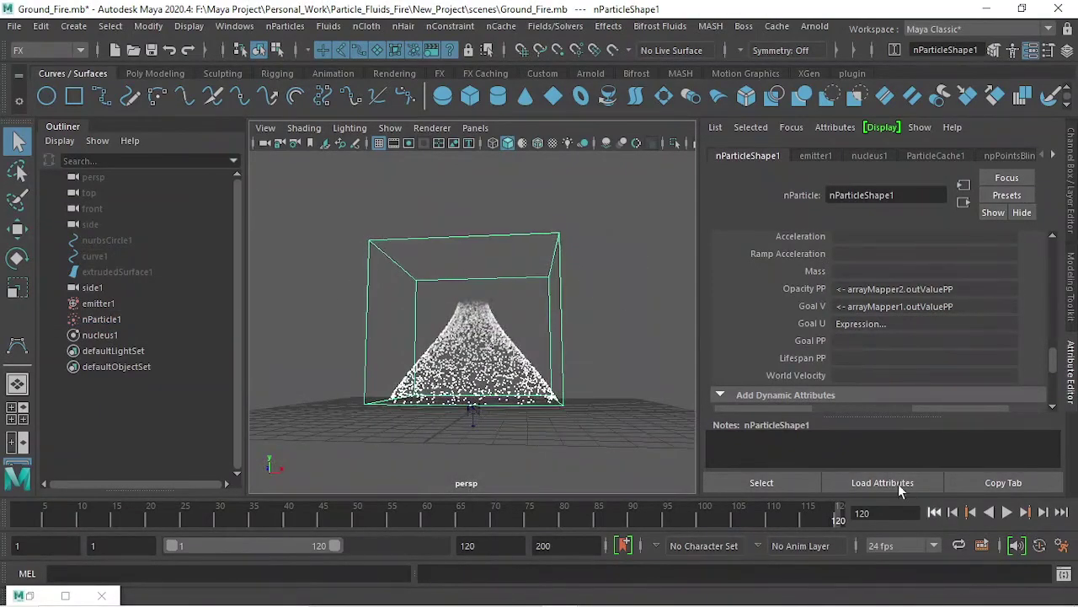
click(642, 303)
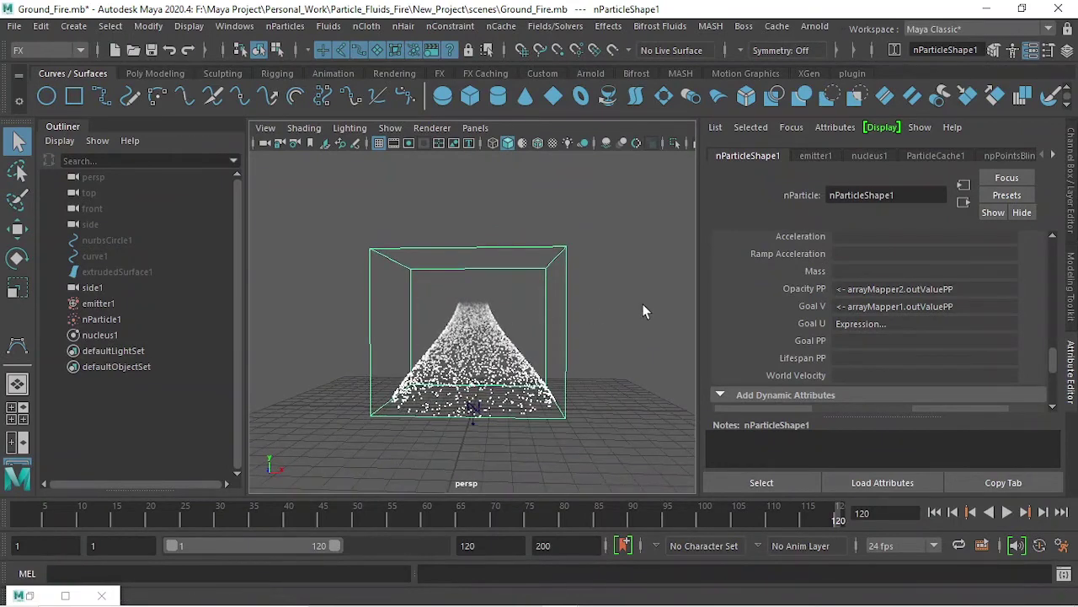
alt+drag(597, 312, 587, 312)
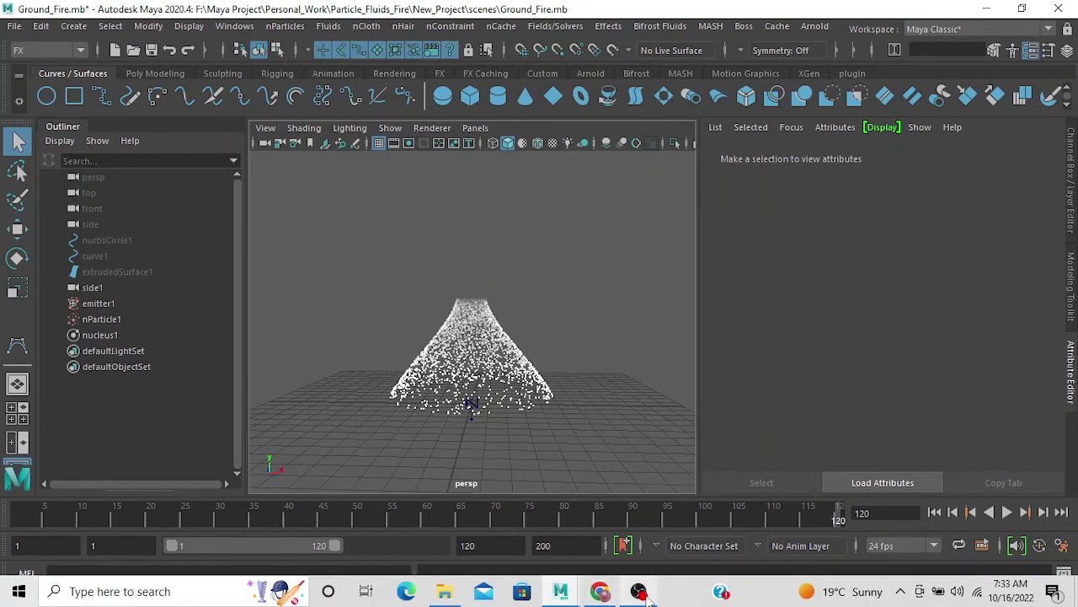
click(638, 591)
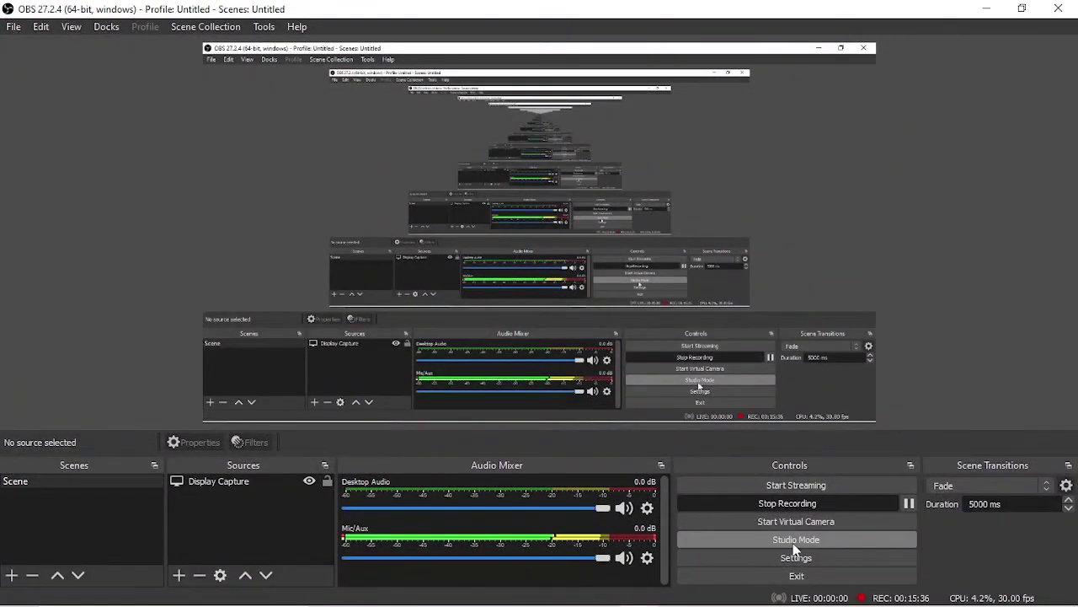